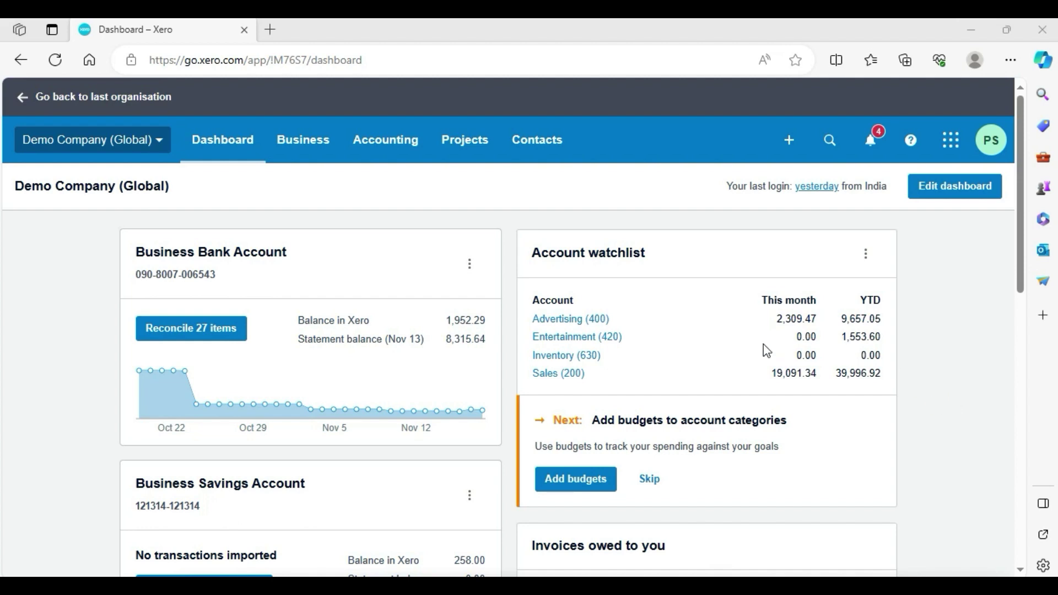
- Open the Business menu from the Demo Company (Global) dashboard
left_click(308, 147)
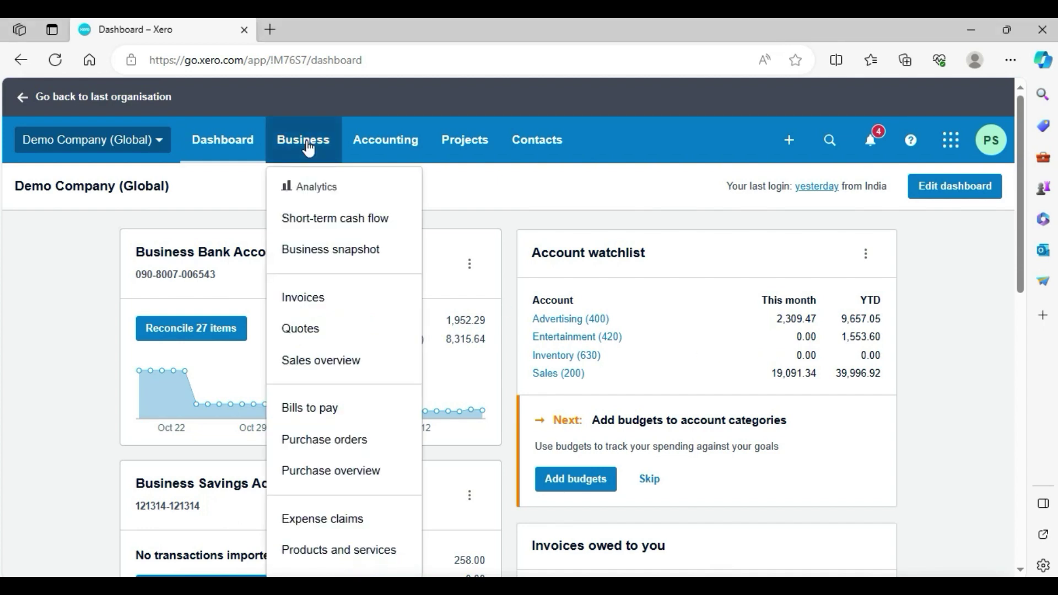
- Go to Bills to pay and filter the list to Awaiting payment
left_click(345, 416)
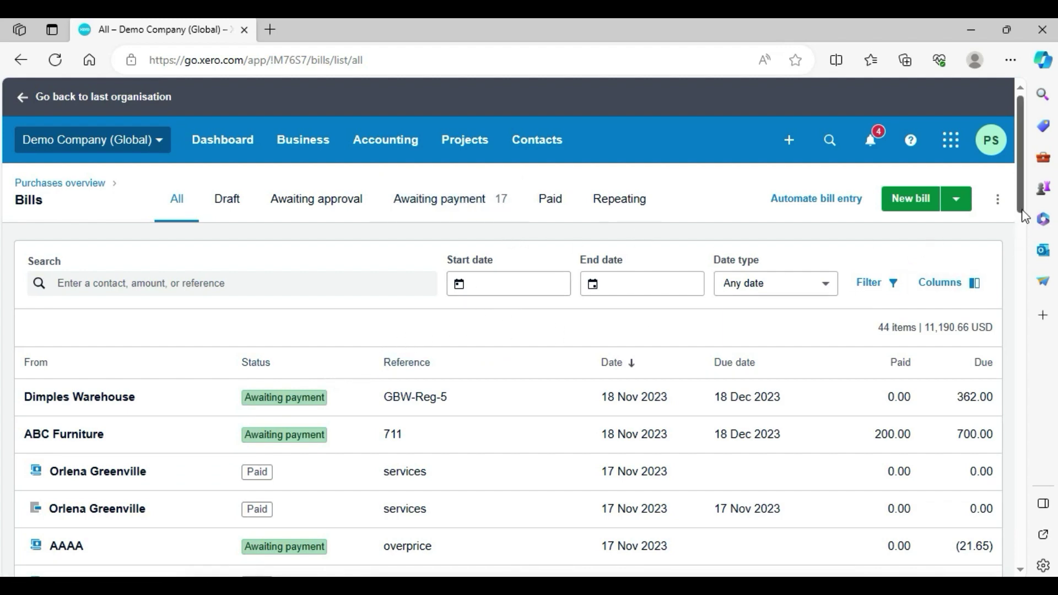
mouse_move(1020, 211)
left_mouse_down()
mouse_move(1016, 431)
mouse_move(1017, 191)
left_mouse_up()
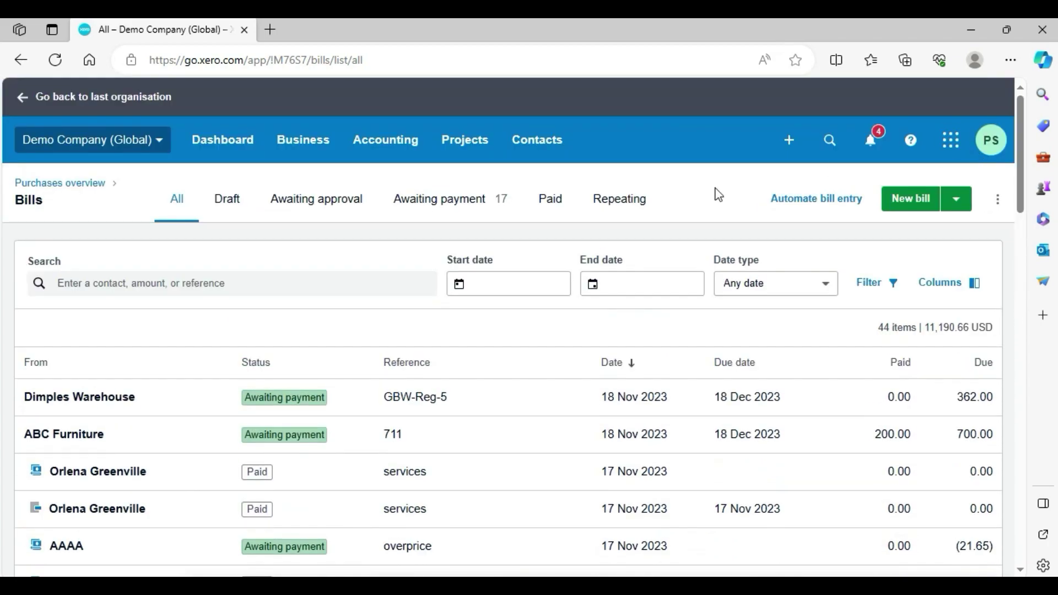
left_click(433, 212)
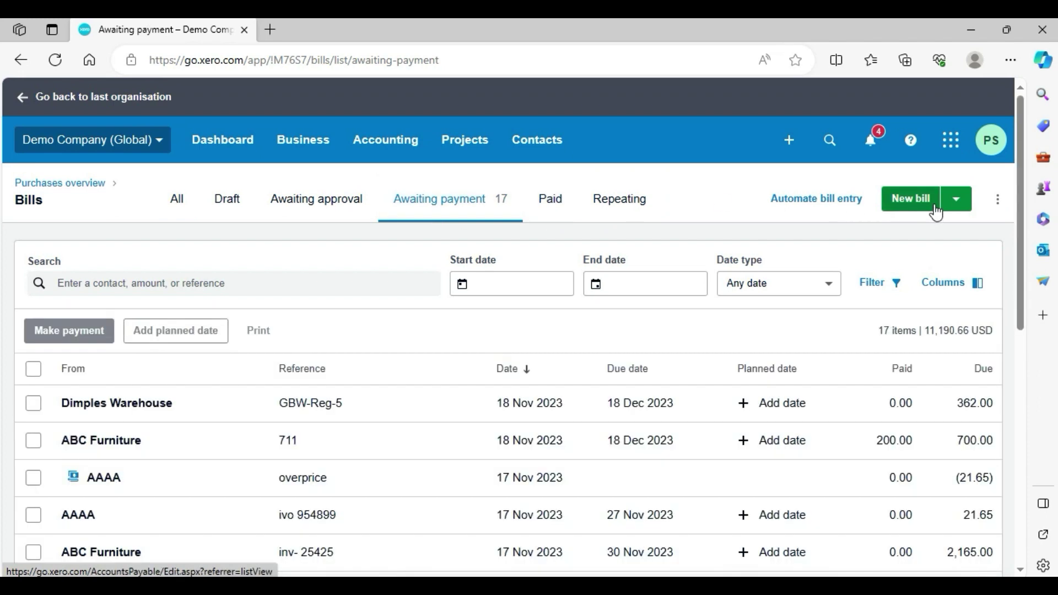
- Look over the new-bill and extra options menus of the bills list
left_click(958, 211)
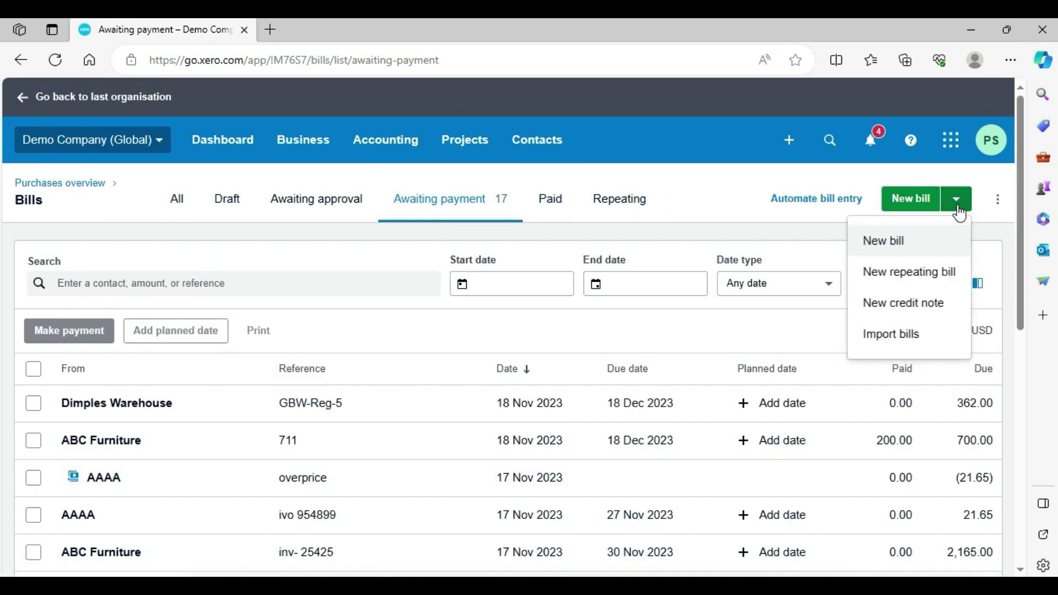
left_click(998, 199)
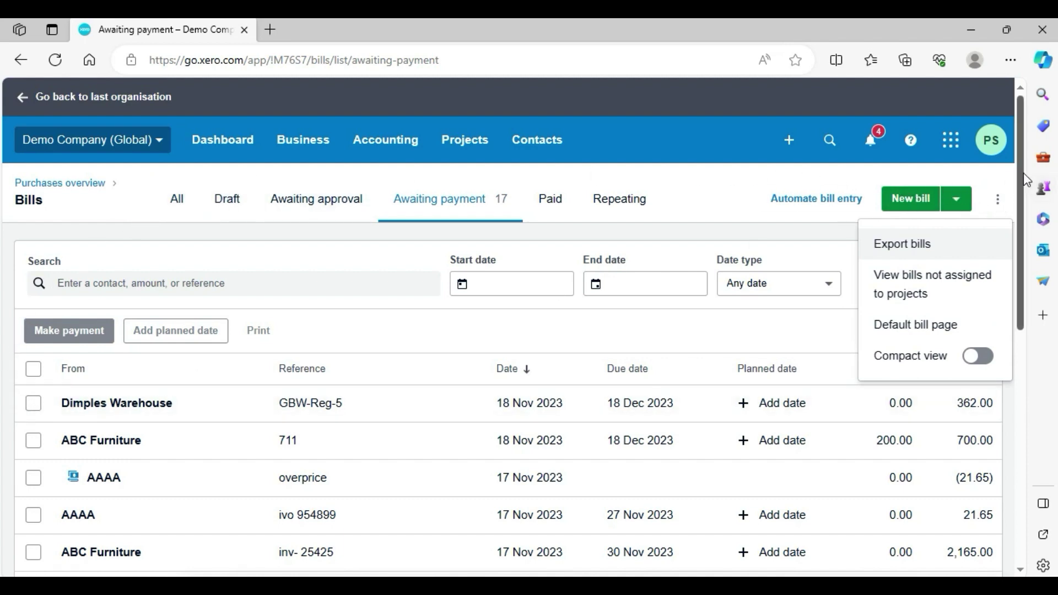
left_click_drag(1020, 175, 1022, 251)
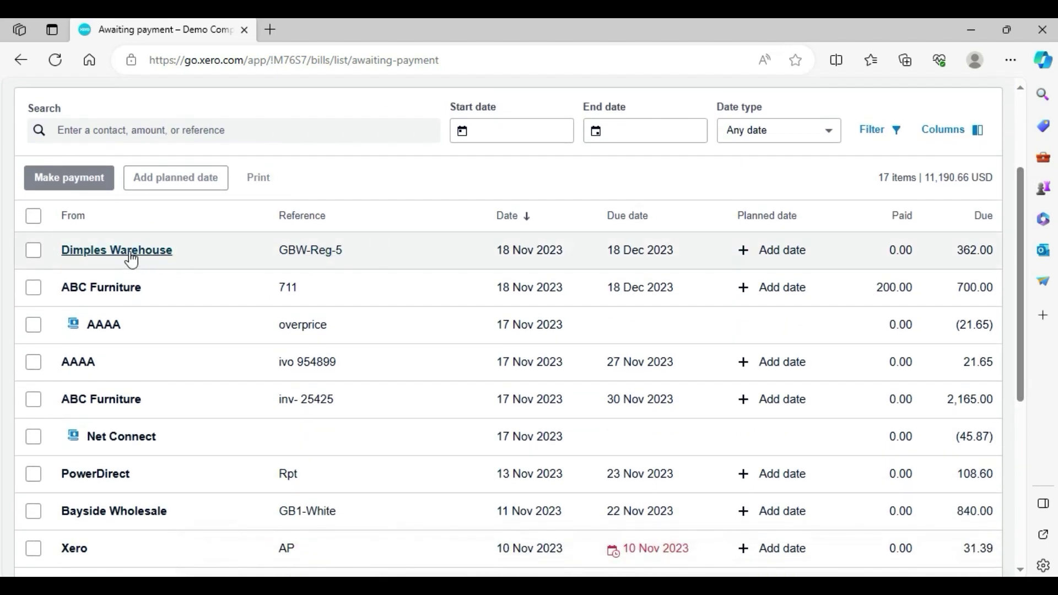
- Select Dimples Warehouse, ABC Furniture 711, ABC Furniture inv-25425 and Net Connect, then start payment
left_click(33, 250)
left_click(33, 287)
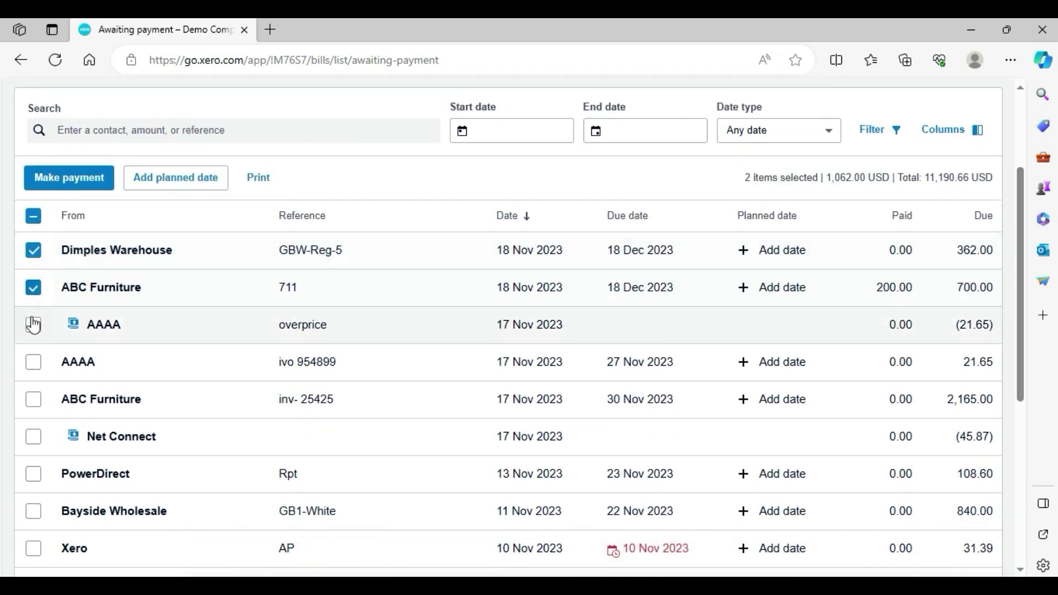
left_click(33, 324)
left_click(33, 325)
left_click(33, 399)
left_click(33, 441)
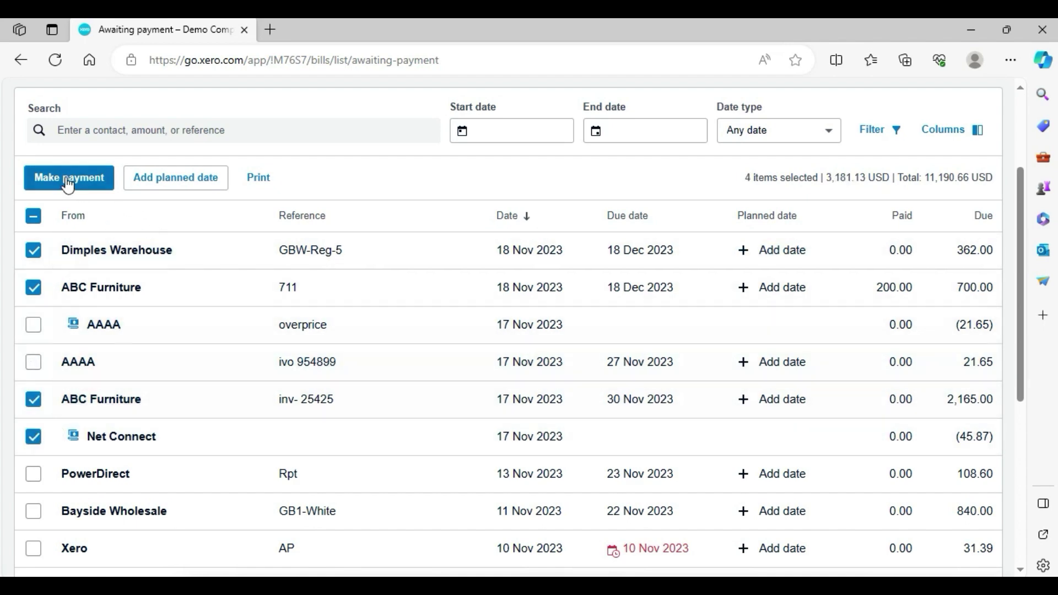
left_click(67, 178)
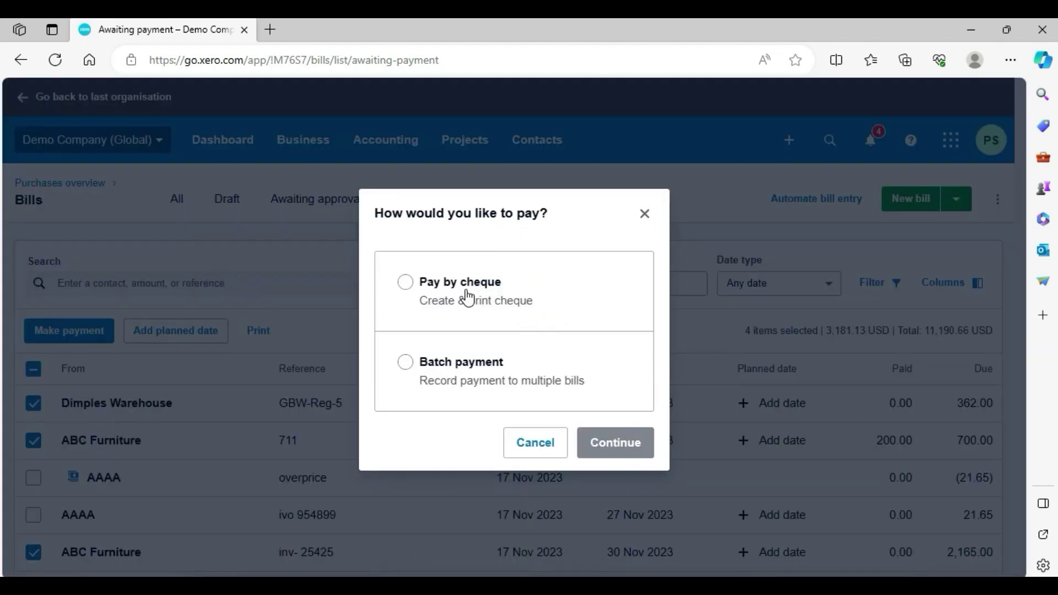
- Choose batch payment and continue with the three payable bills, excluding the Net Connect credit note
left_click(468, 376)
left_click(632, 445)
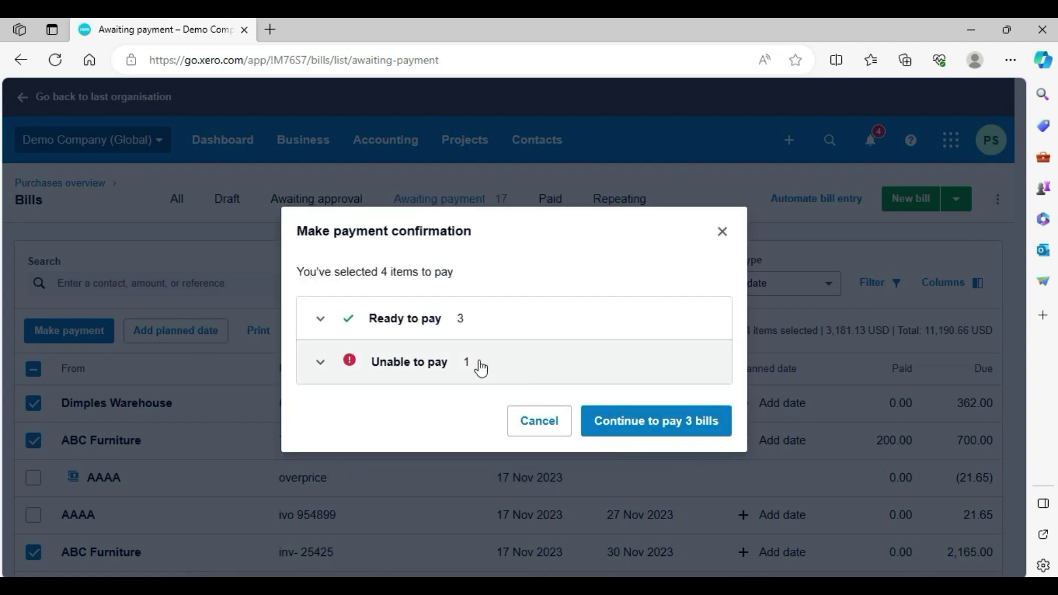
left_click(321, 362)
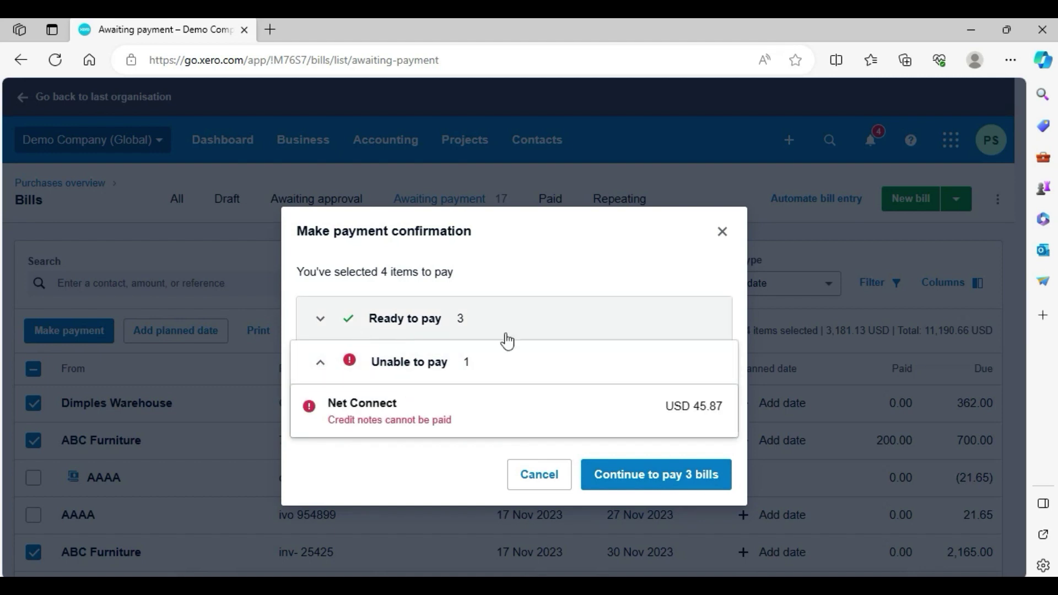
left_click(670, 482)
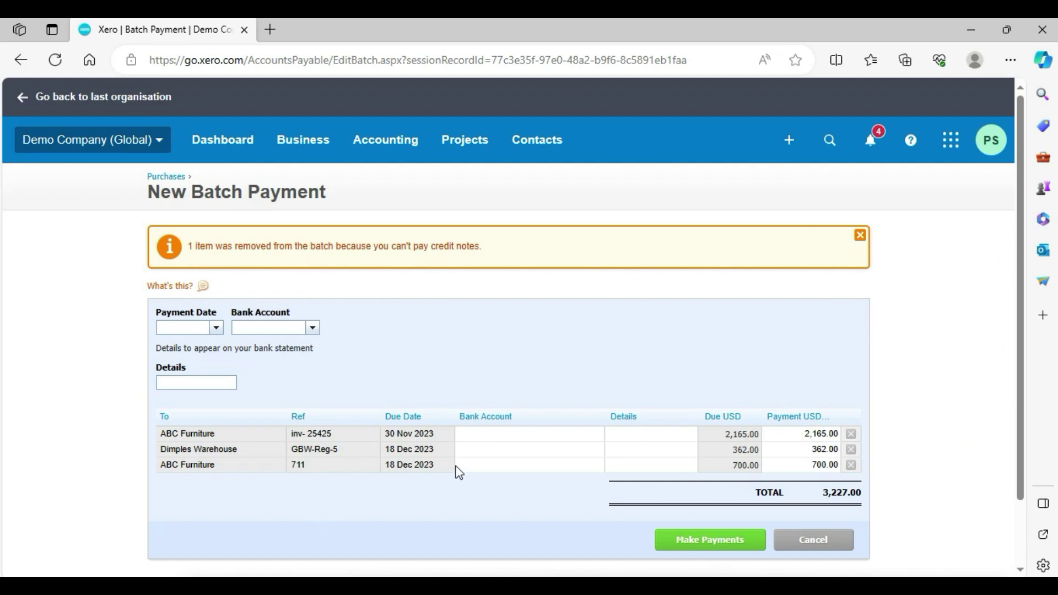
- Dismiss the removed-credit-note warning and select the third bill's Bank Account cell
left_click(859, 235)
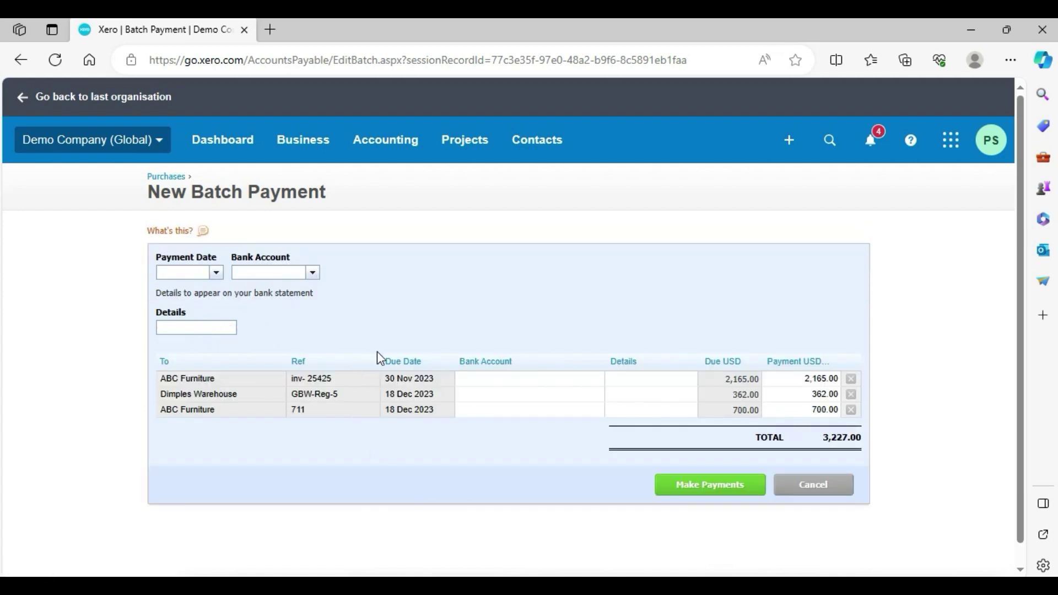
left_click(513, 409)
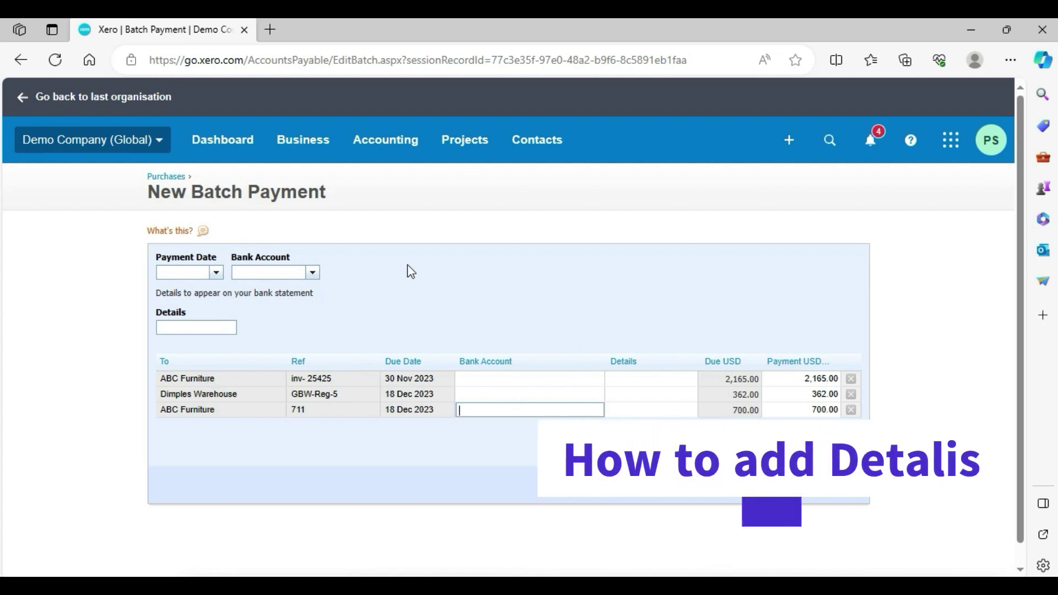
- Duplicate the browser tab and open the ABC Furniture contact from All contacts
right_click(188, 41)
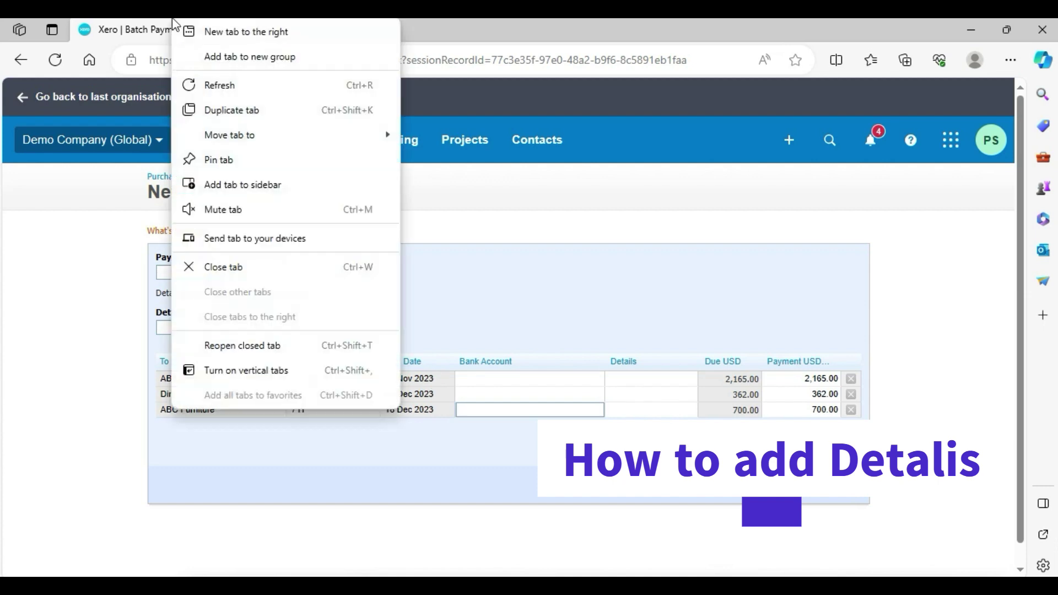
left_click(231, 113)
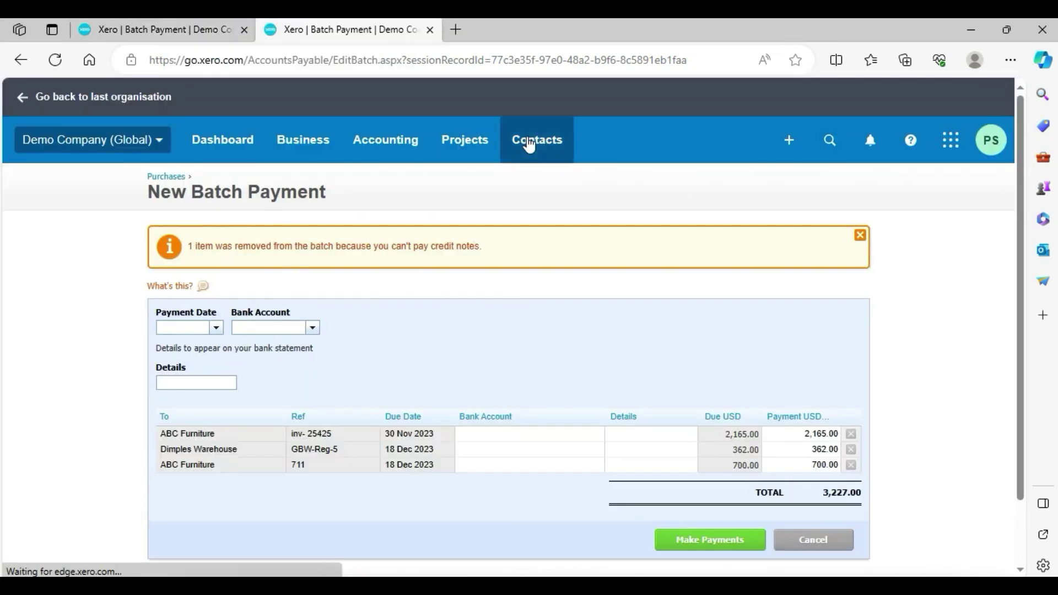
left_click(531, 141)
left_click(232, 33)
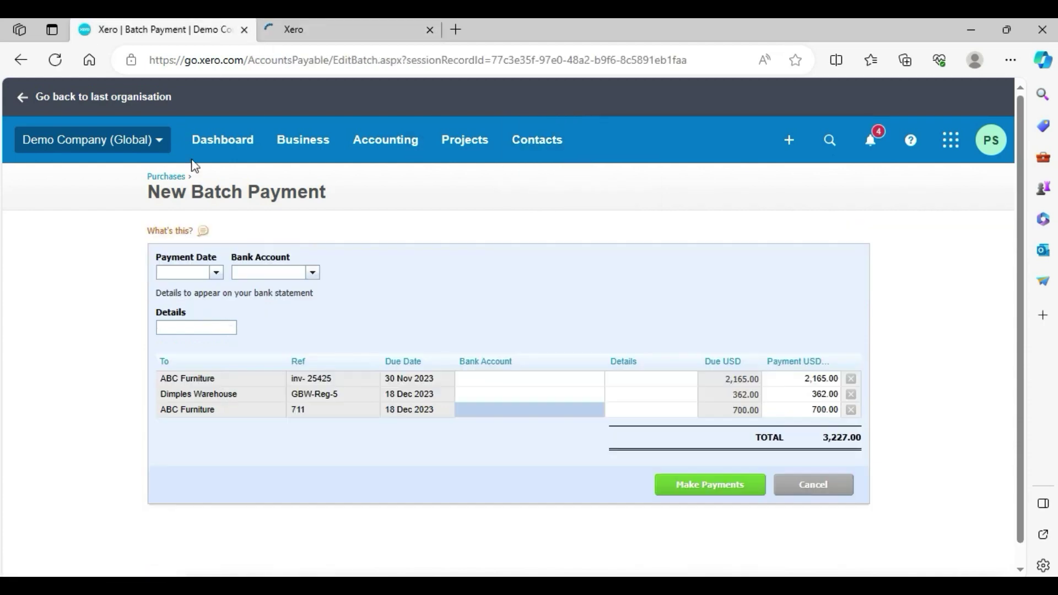
left_click(325, 26)
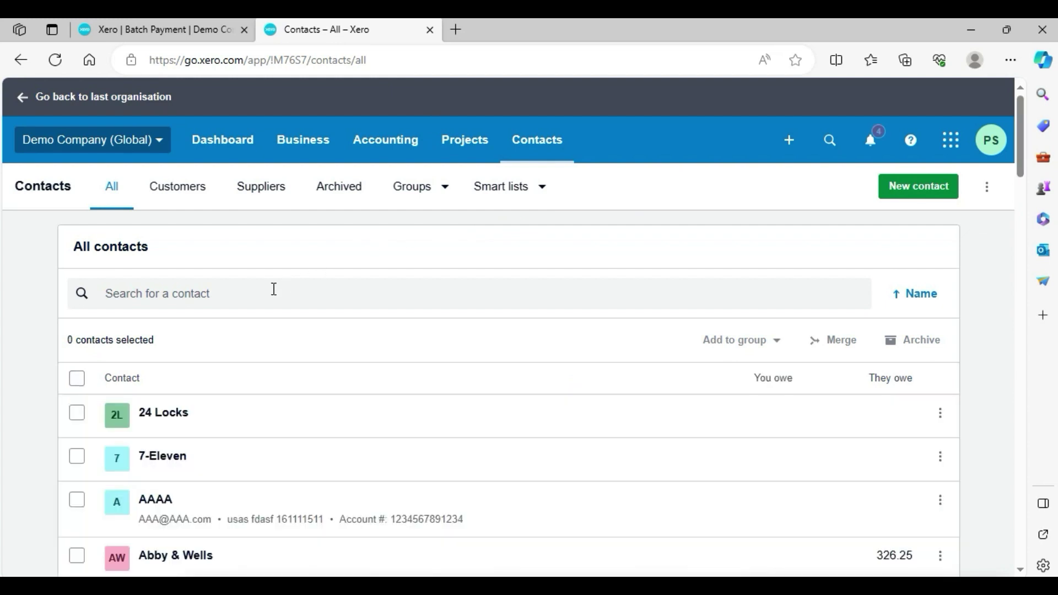
left_click(271, 291)
type("abc")
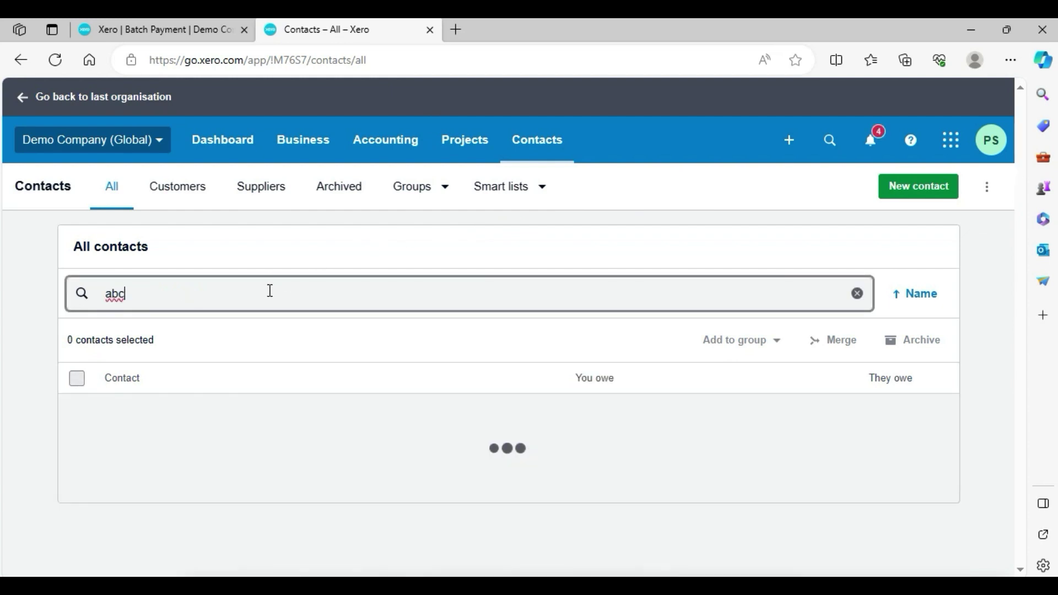
left_click(254, 431)
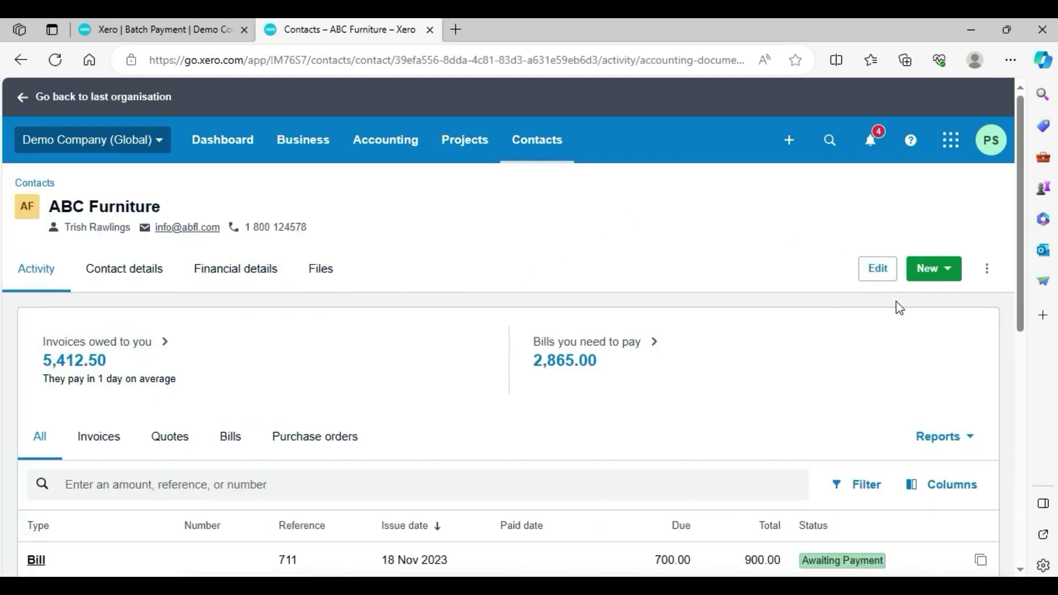
- Give ABC Furniture bank account name 'aaaa' and a bank account number, then save
left_click(236, 274)
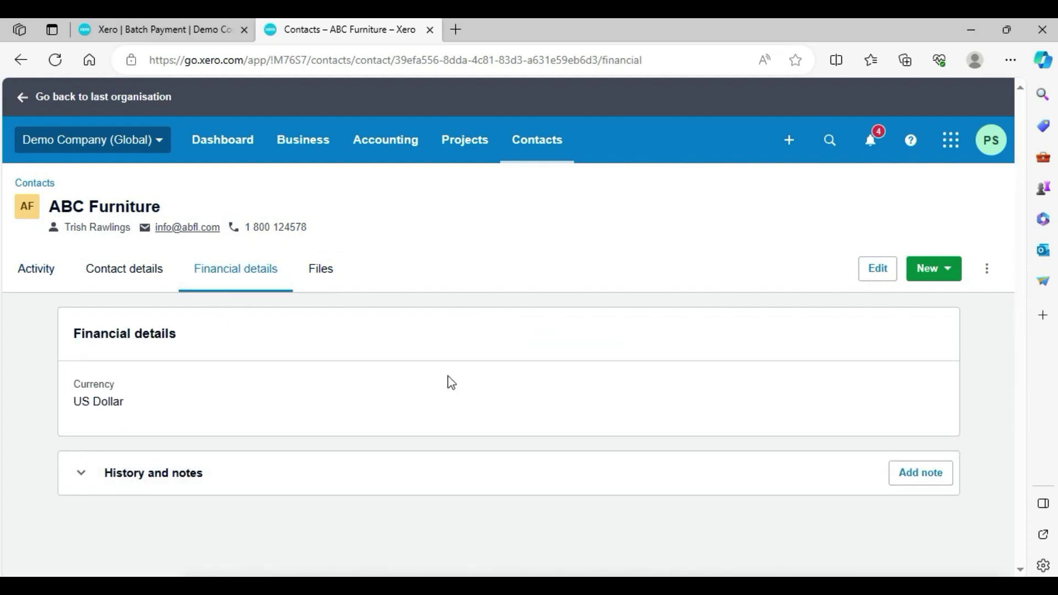
left_click(869, 275)
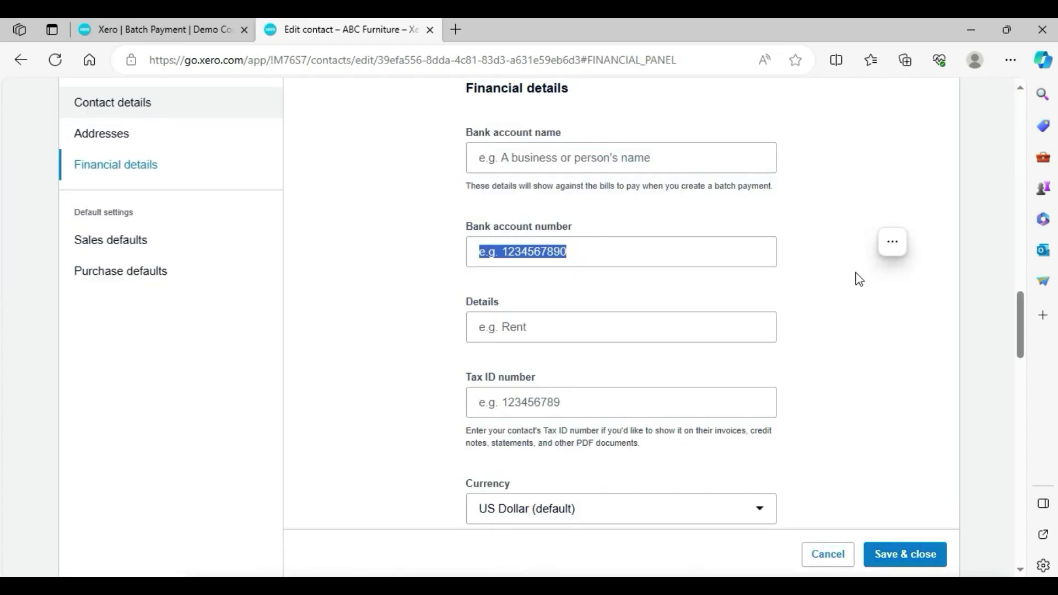
left_click(581, 150)
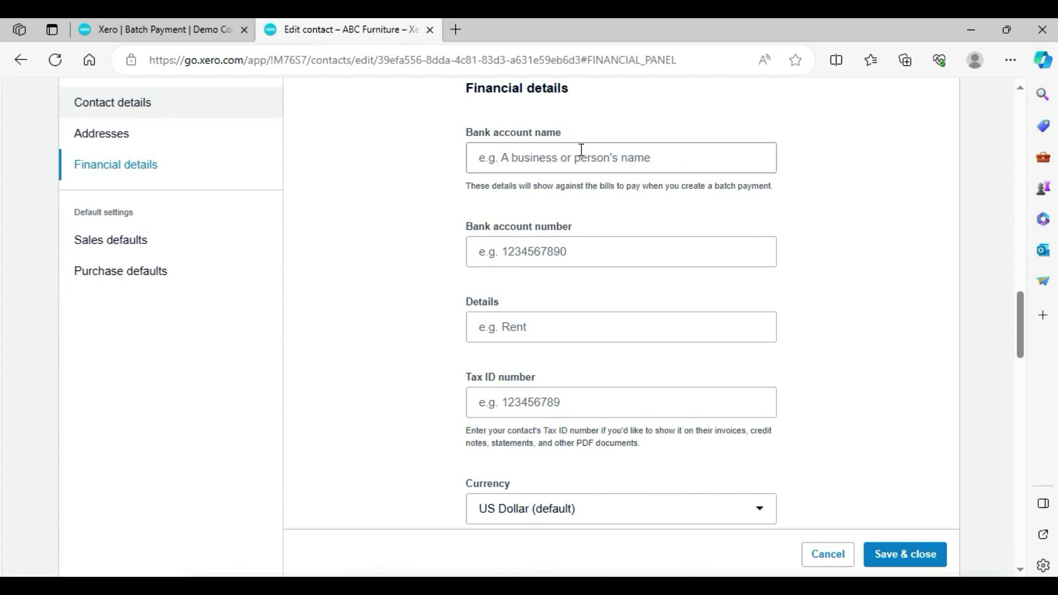
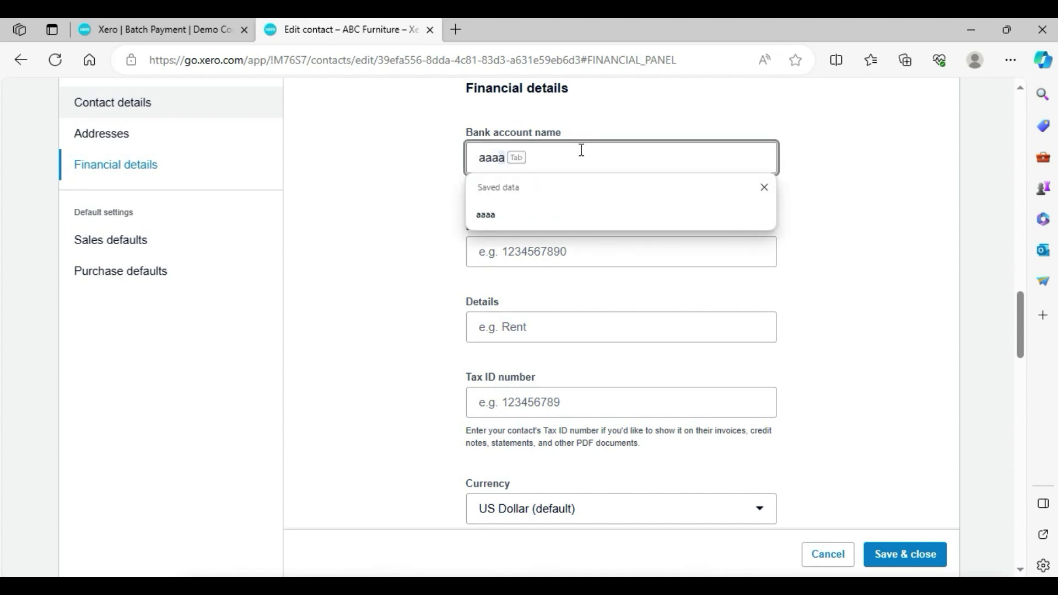
key("Tab")
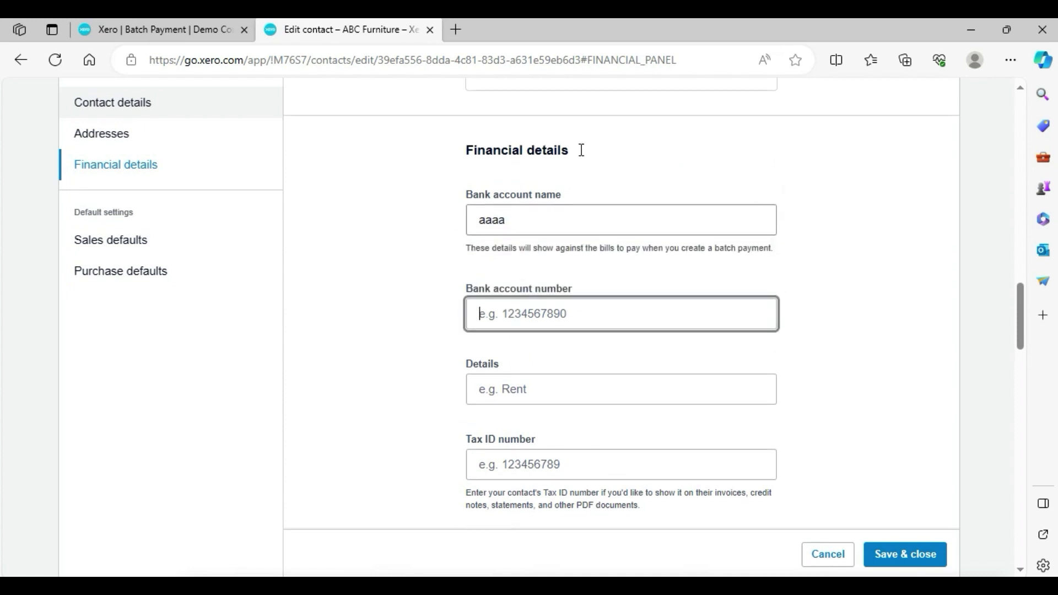
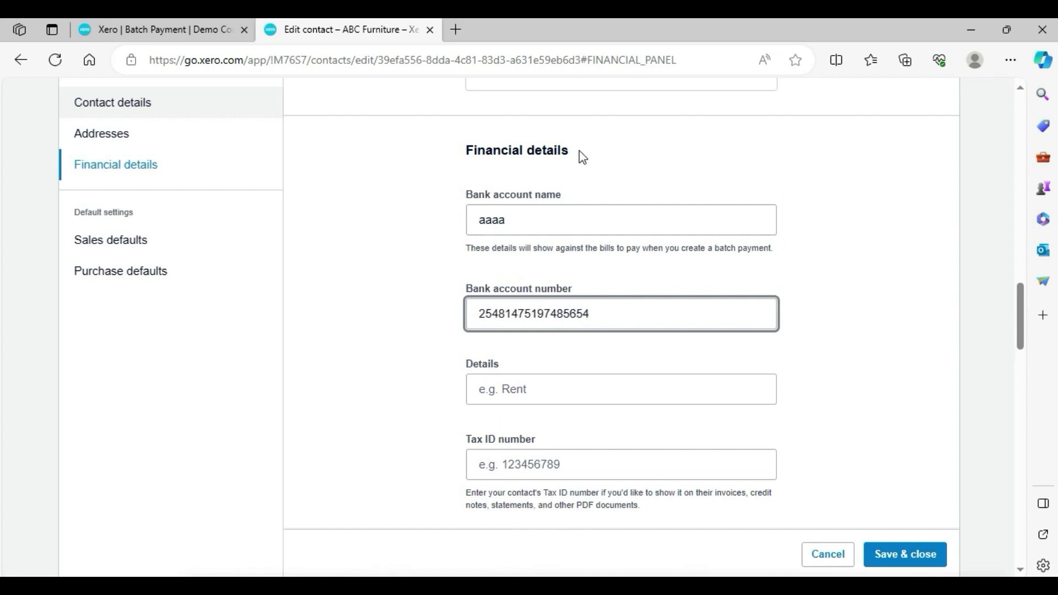
key("BackSpace")
left_click(899, 560)
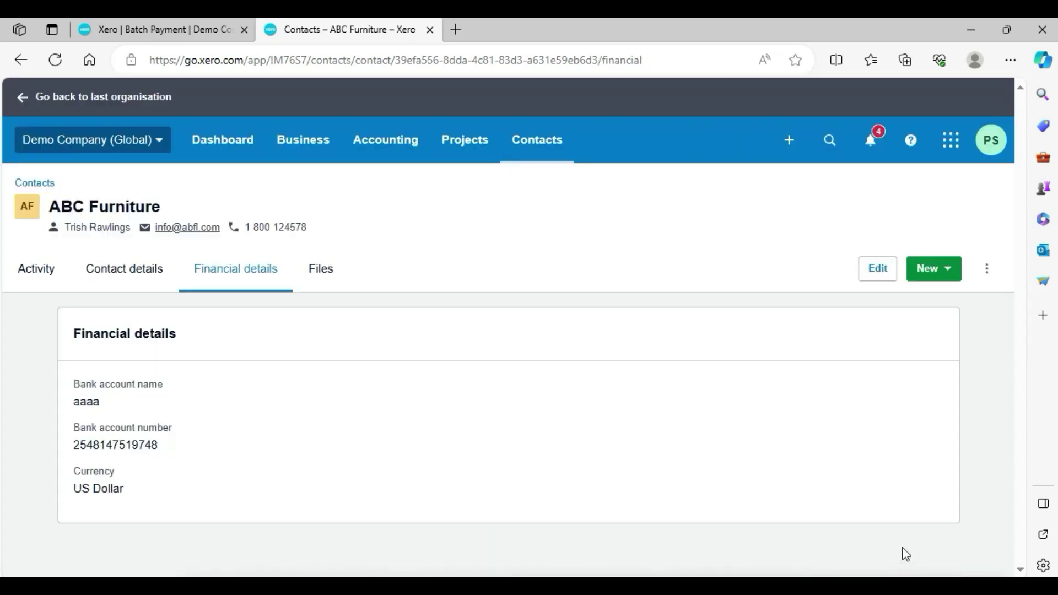
- Reload the batch payment, recheck ABC Furniture's saved bank details, and go to All contacts
left_click(187, 22)
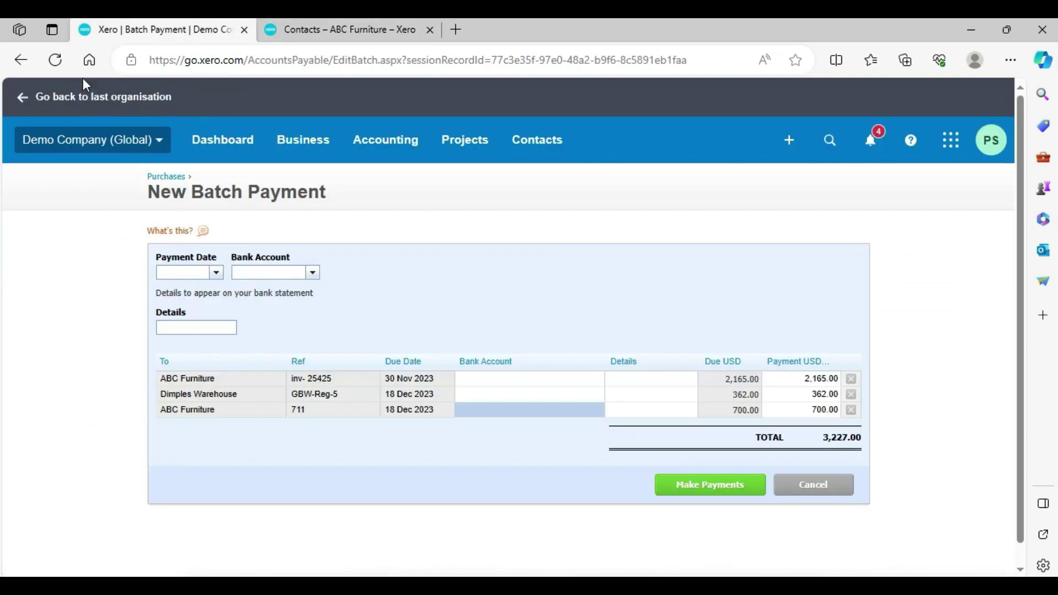
left_click(60, 64)
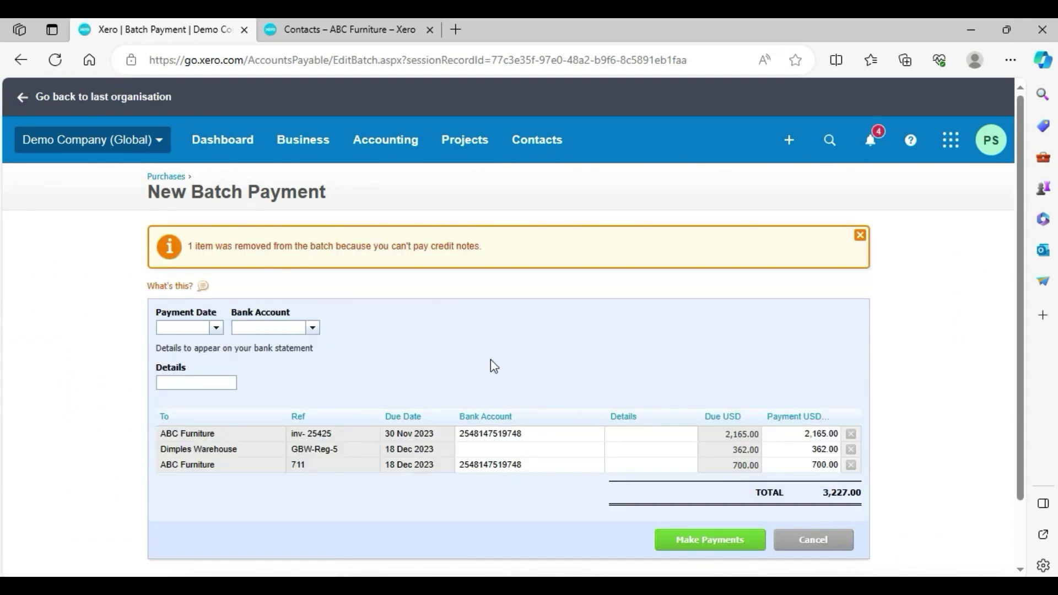
left_click(352, 25)
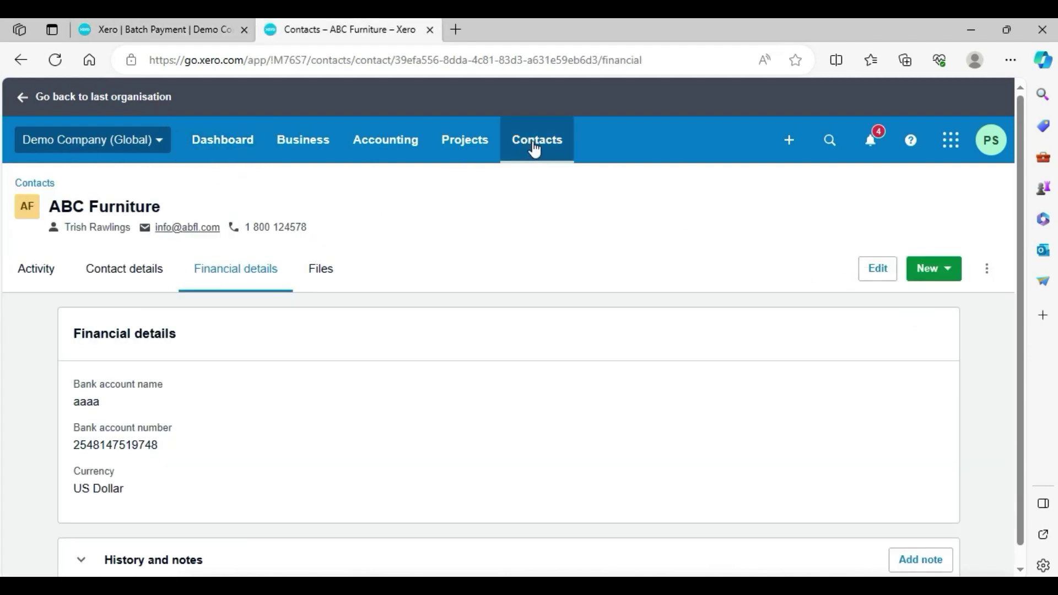
left_click(17, 62)
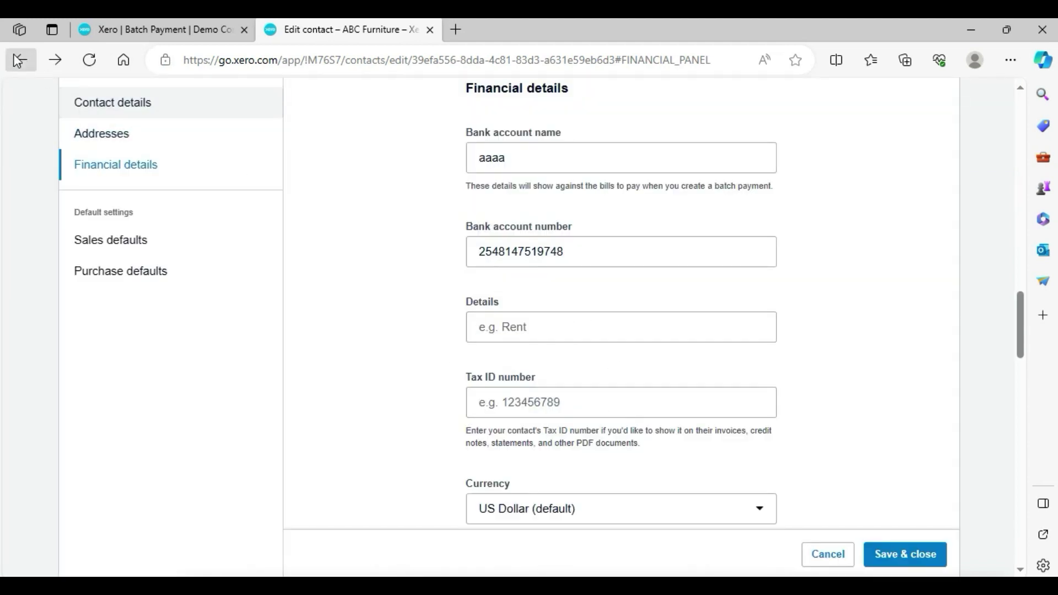
left_click(20, 60)
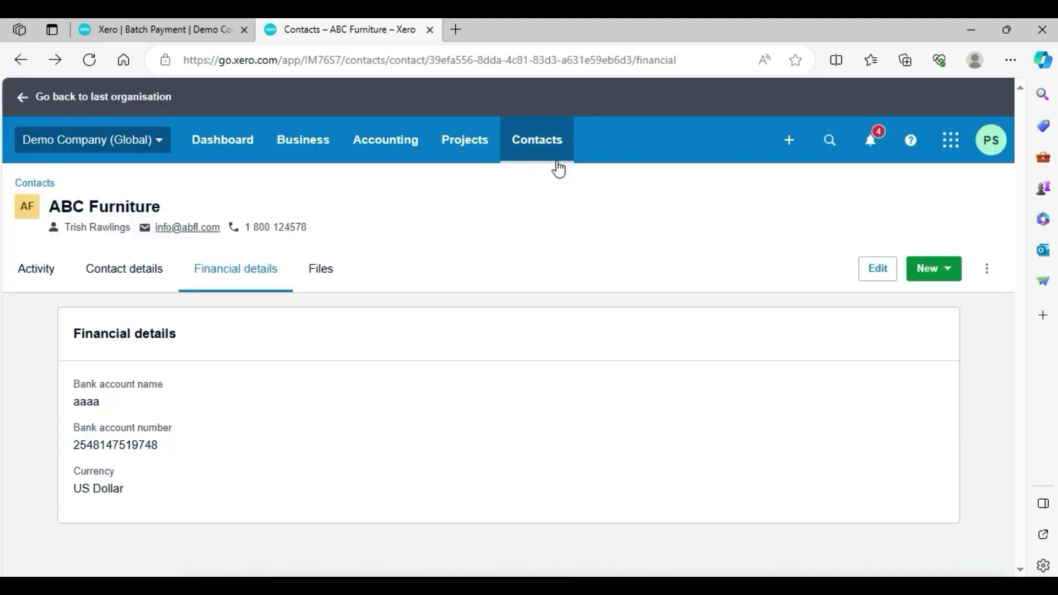
left_click(546, 161)
left_click(537, 192)
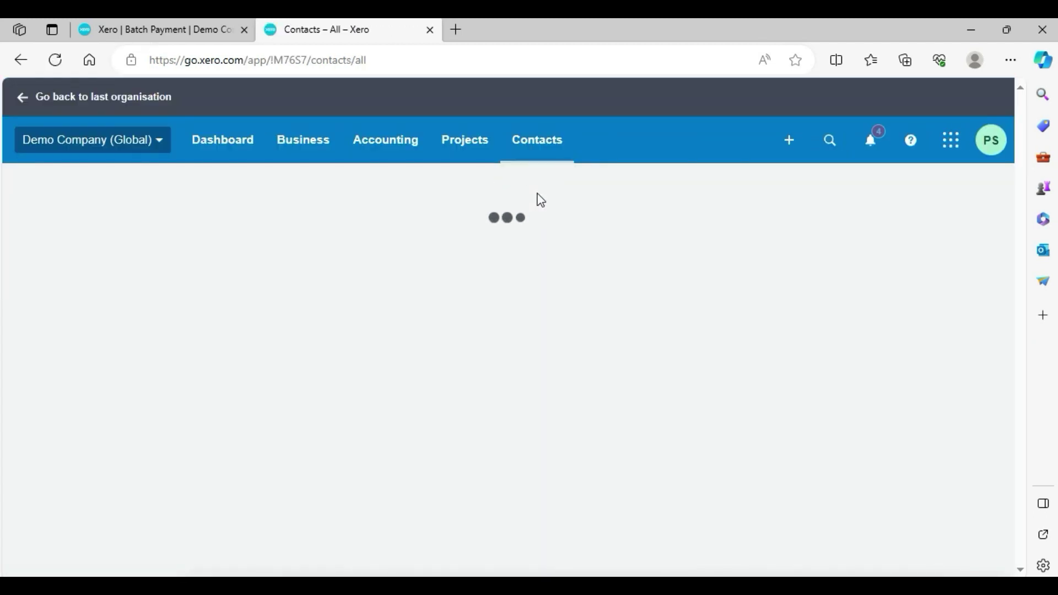
- Search 'dimp' and open Dimples Warehouse's financial details for editing
left_click(529, 293)
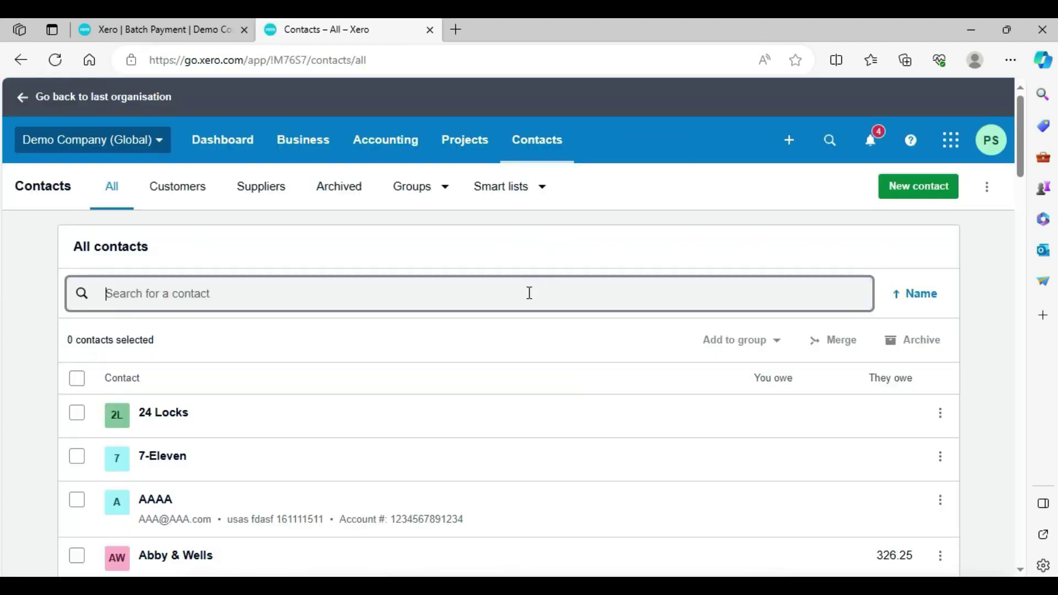
type("dim")
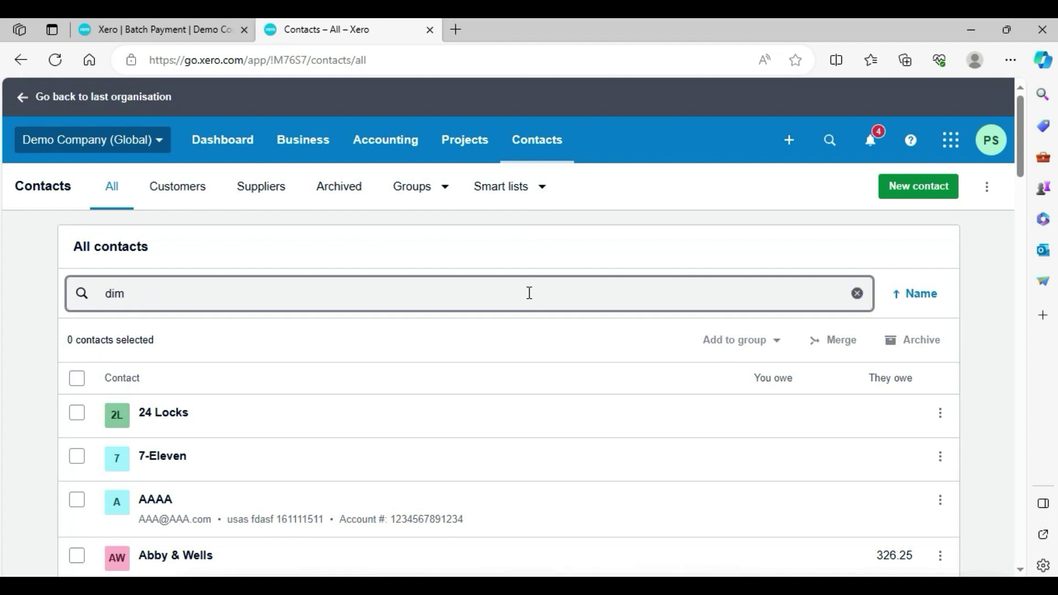
type("p")
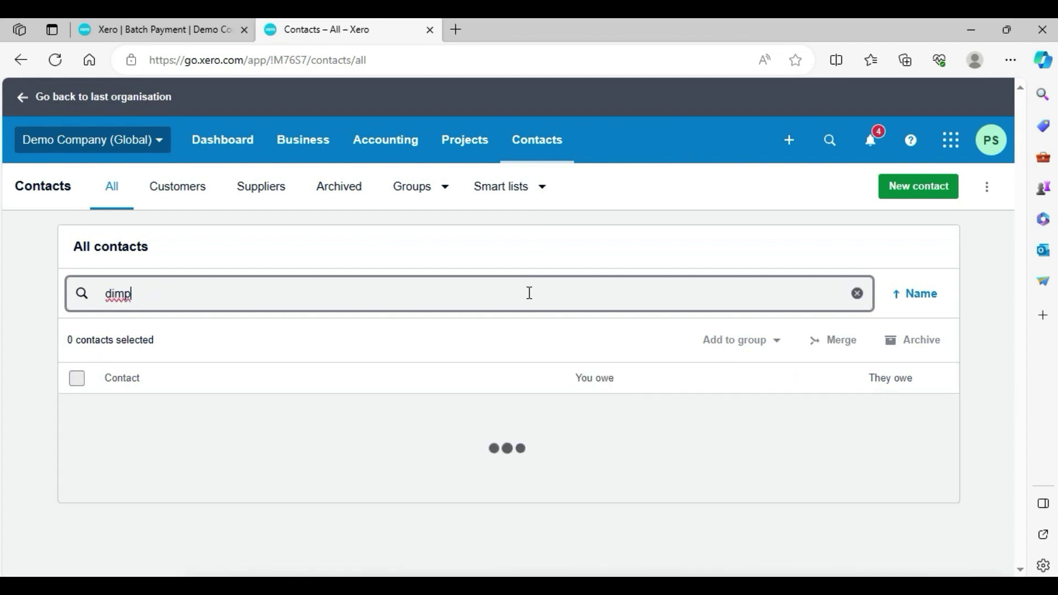
left_click(216, 416)
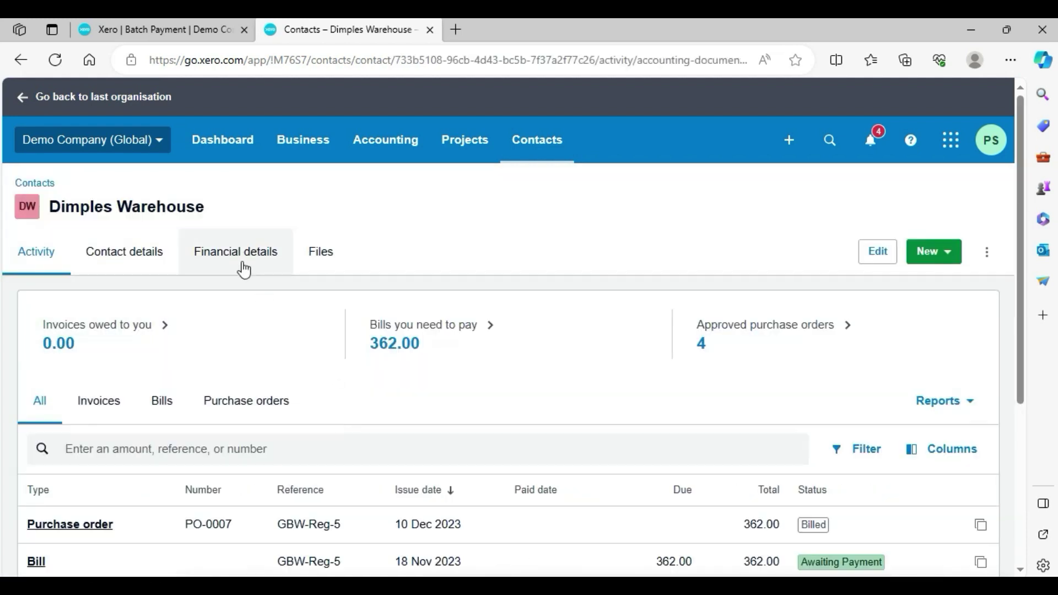
left_click(238, 266)
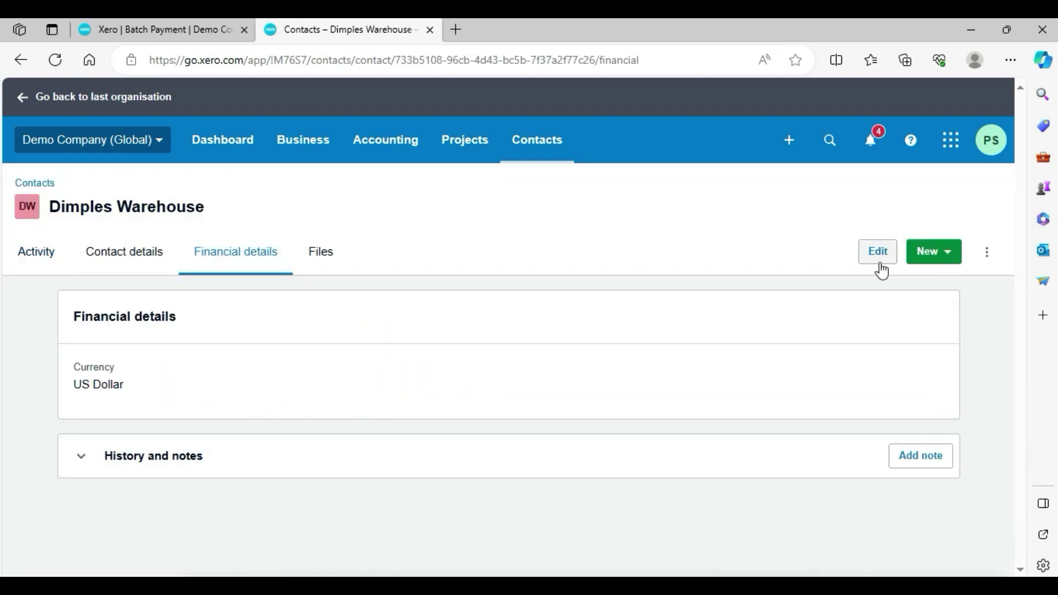
left_click(876, 258)
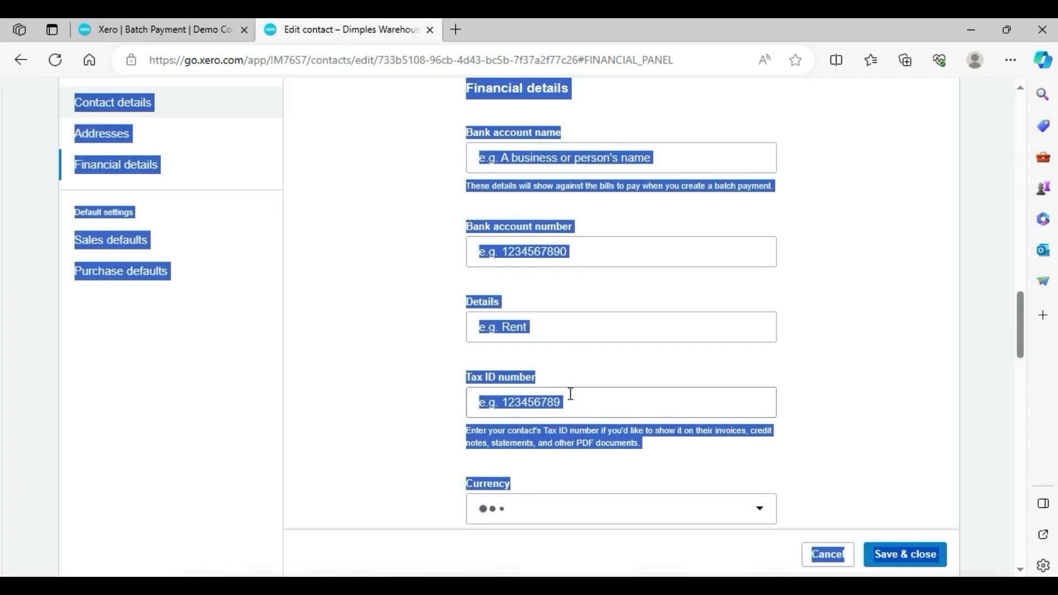
left_click(848, 312)
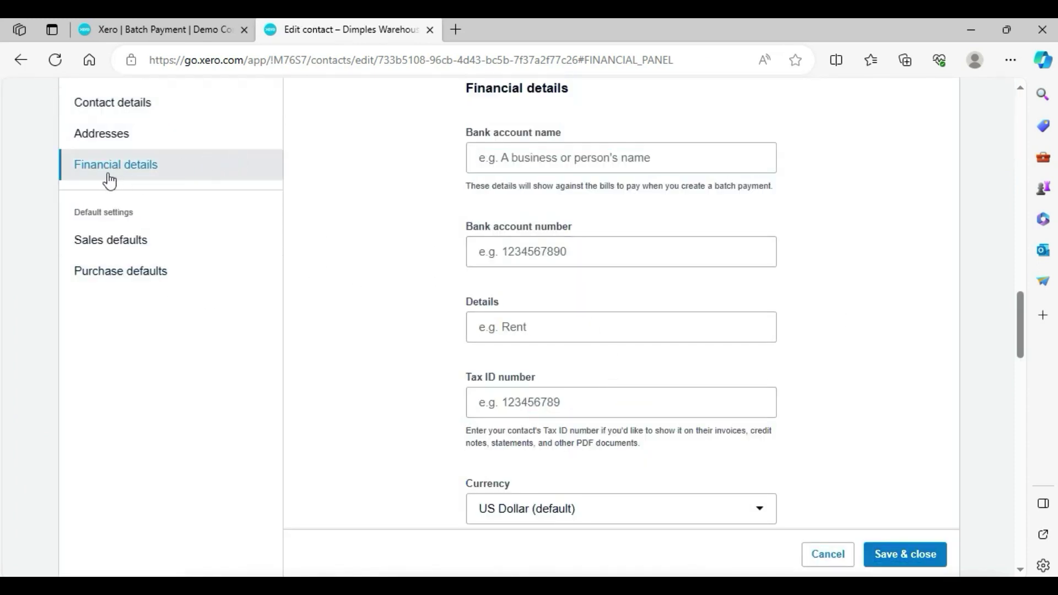
- Enter a bank account number and bank account name 'sdvcdsv', then save the contact
left_click(579, 251)
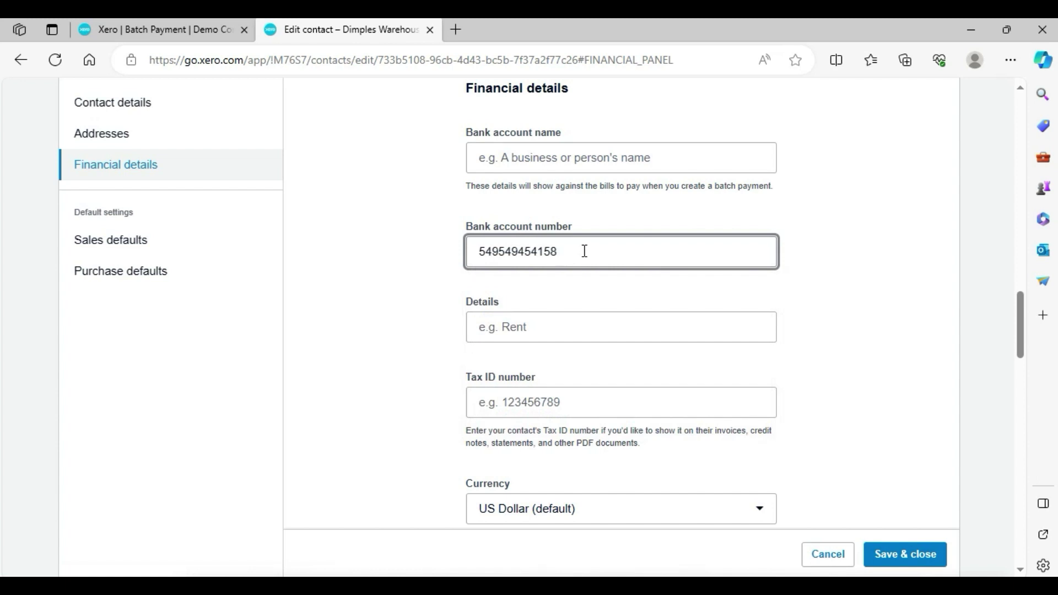
left_click(565, 155)
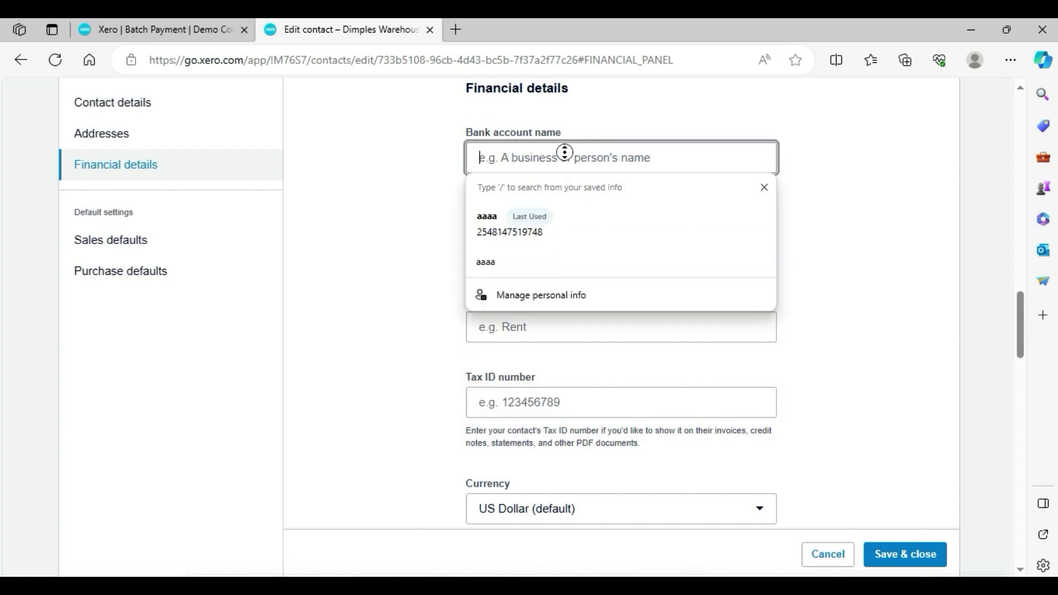
type("sdvcdsv")
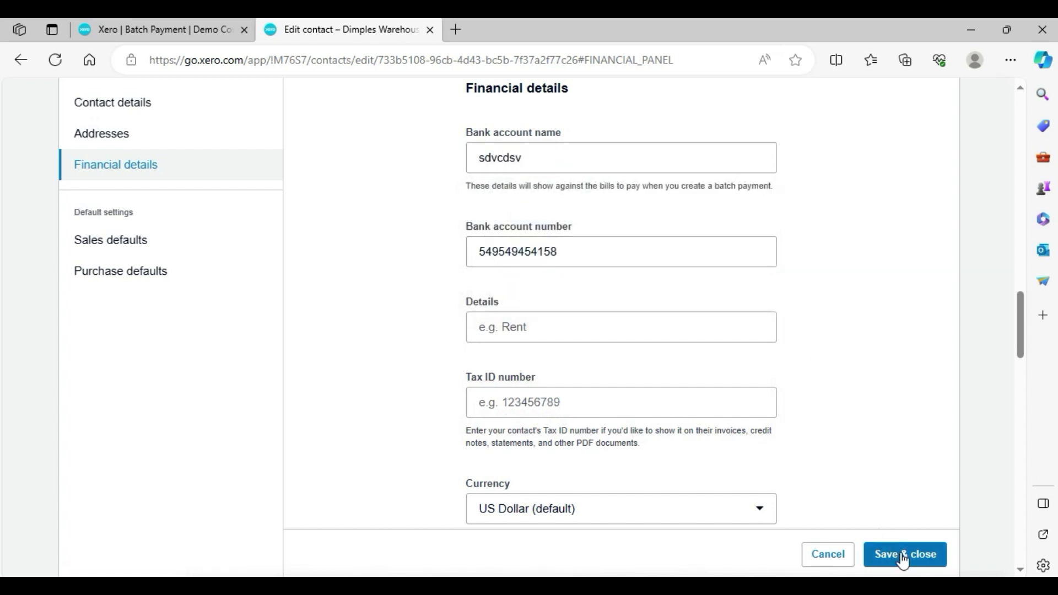
left_click(902, 554)
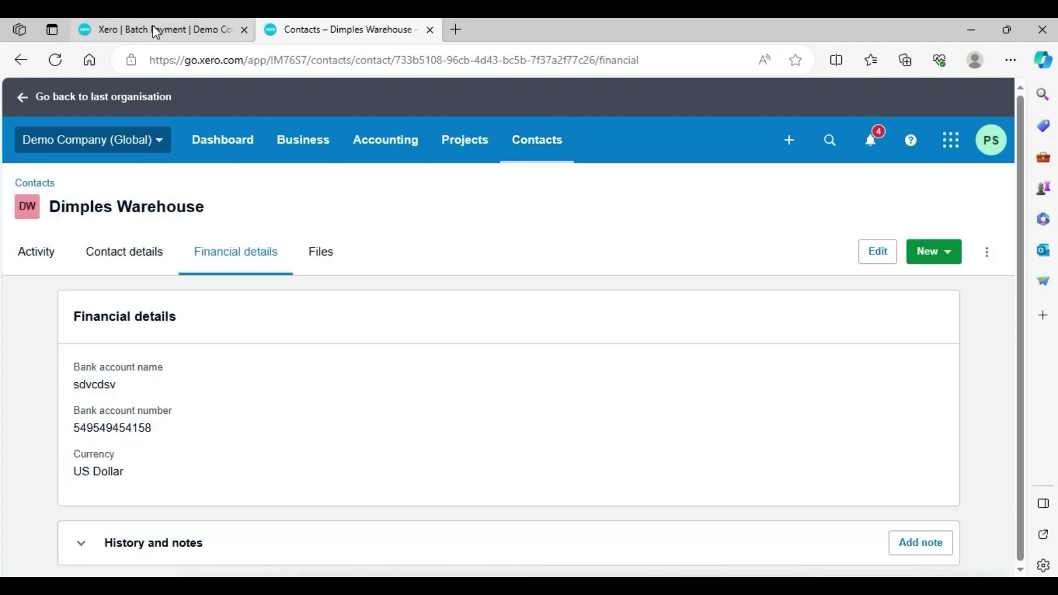
- Reload the batch payment and set its payment date to 18 Nov 2023
left_click(156, 32)
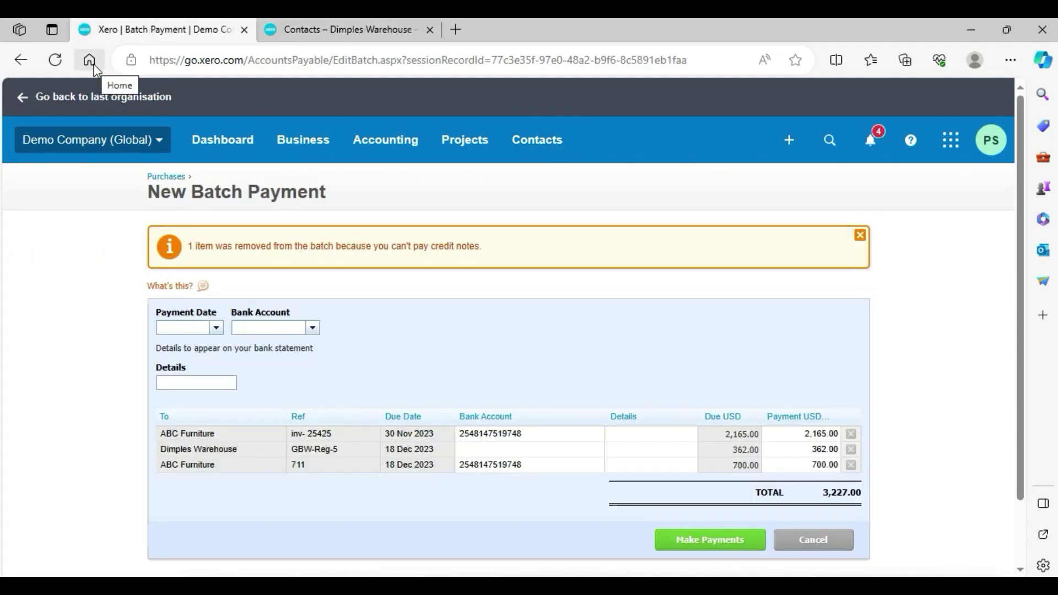
left_click(61, 65)
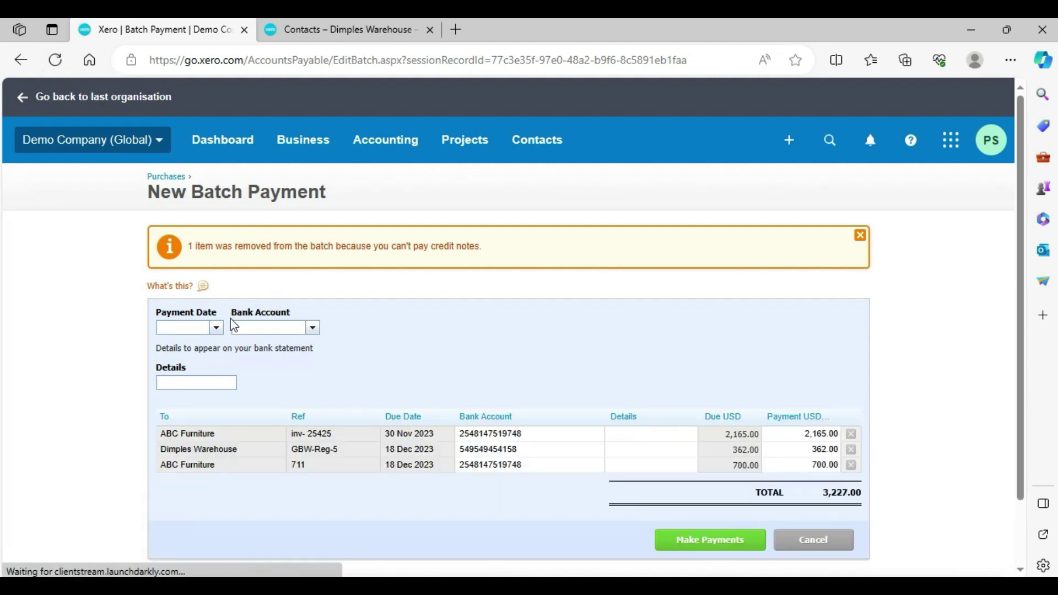
left_click(216, 330)
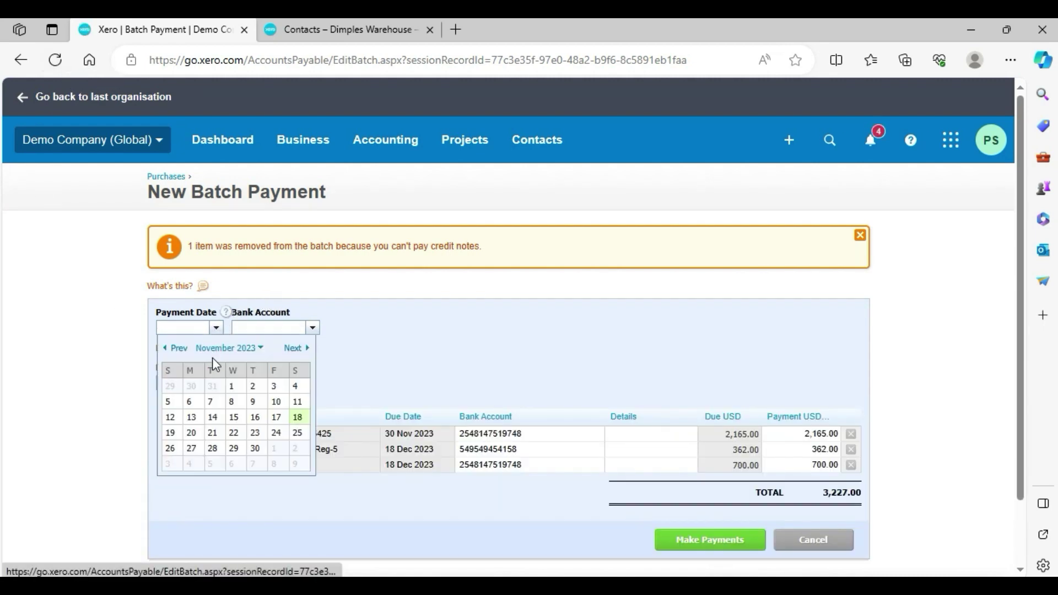
left_click(298, 418)
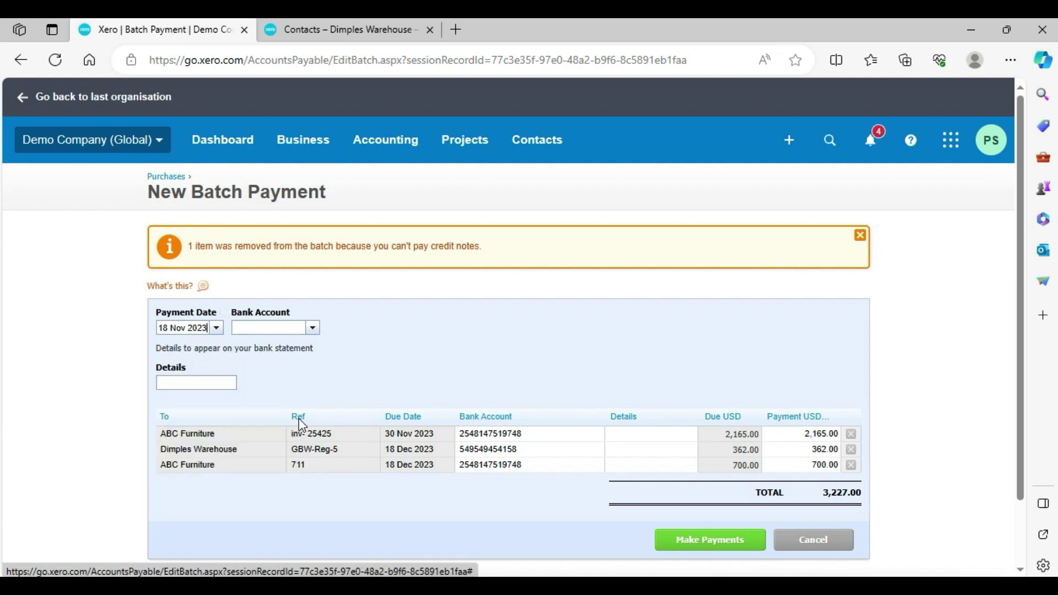
- Pay from 090 - Business Bank Account with the details 'payment'
left_click(312, 328)
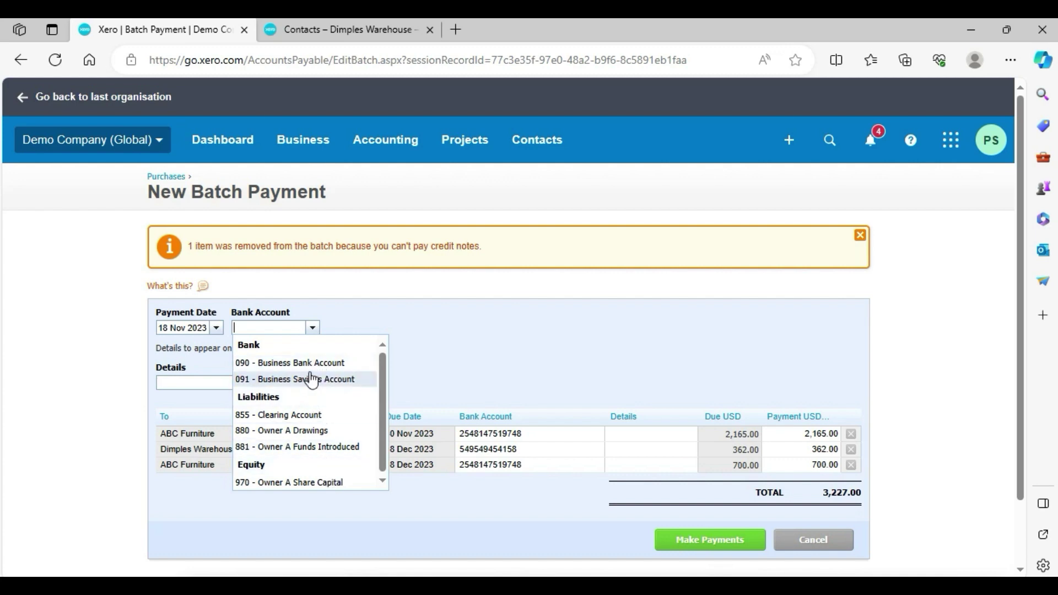
left_click(309, 364)
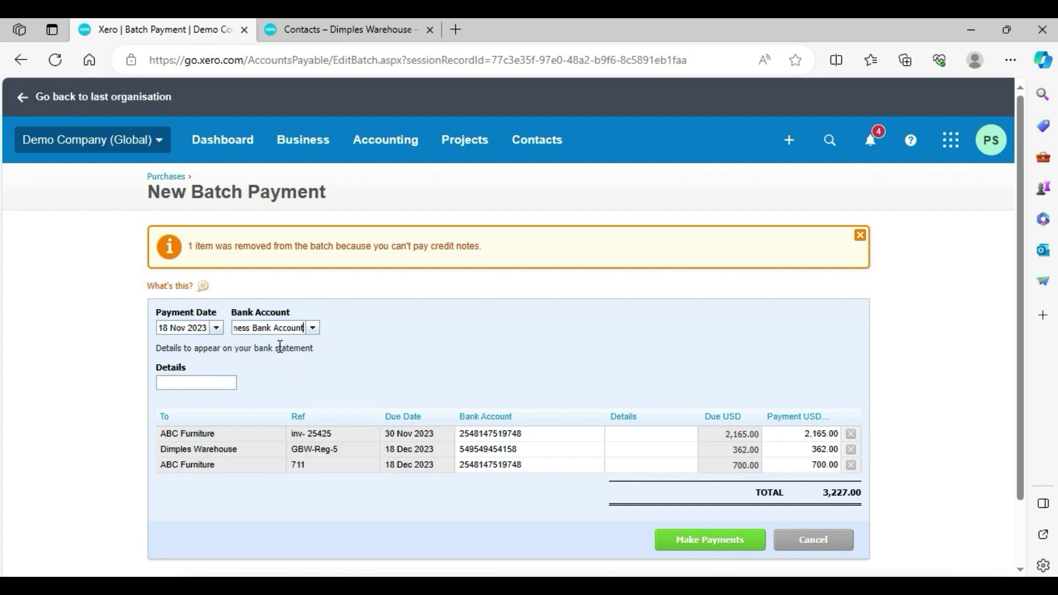
left_click(207, 383)
type("payment")
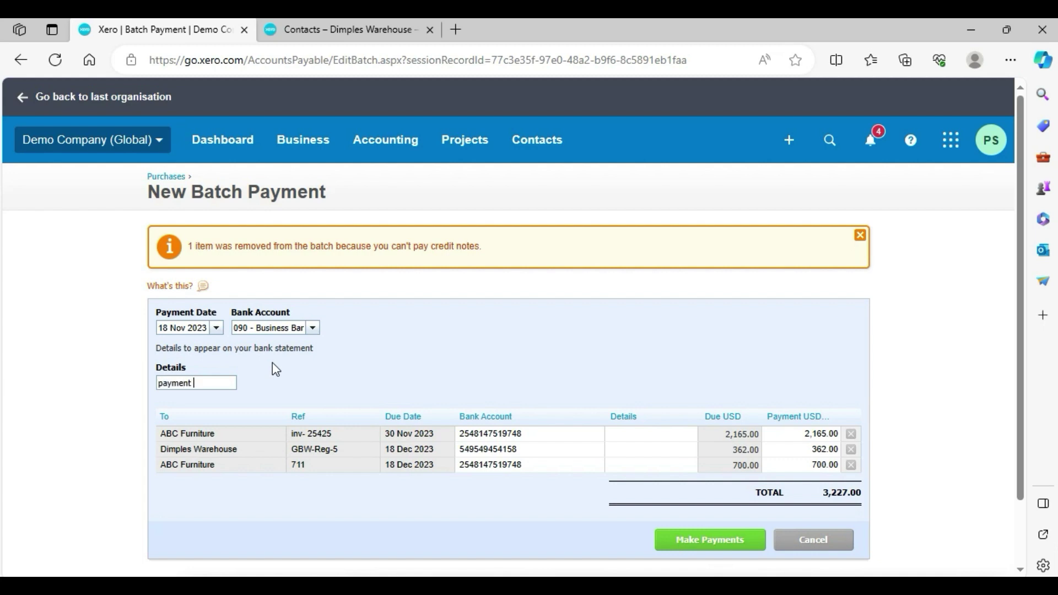
type(" for produc")
key("BackSpace")
key("BackSpace")
key("BackSpace")
key("BackSpace")
key("BackSpace")
key("BackSpace")
key("BackSpace")
key("BackSpace")
key("BackSpace")
key("BackSpace")
key("BackSpace")
- Create the 3,227.00 batch payment covering the three selected bills
left_click(722, 543)
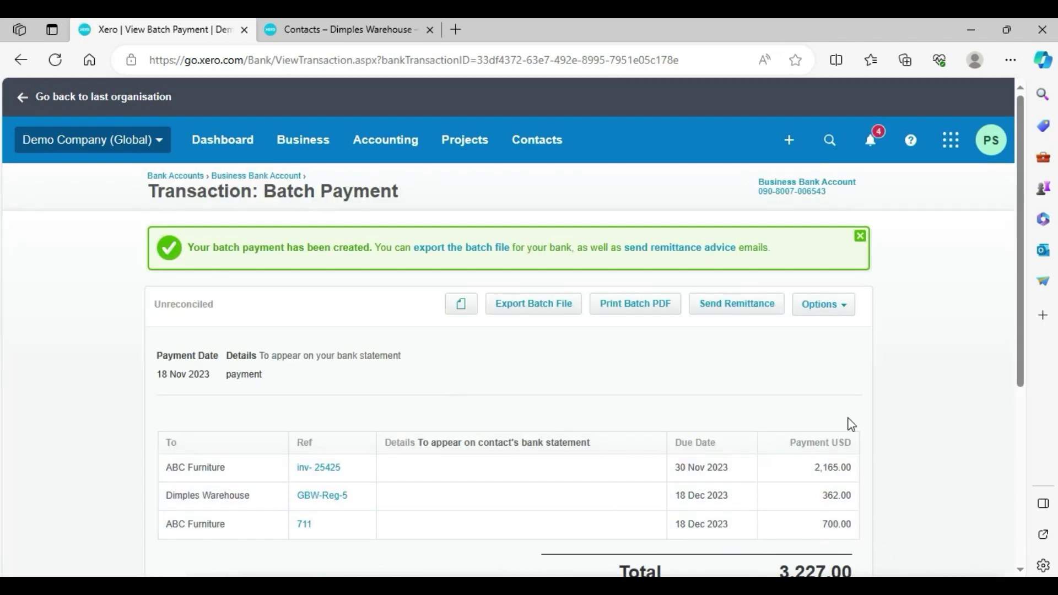
left_click_drag(1024, 272, 1036, 362)
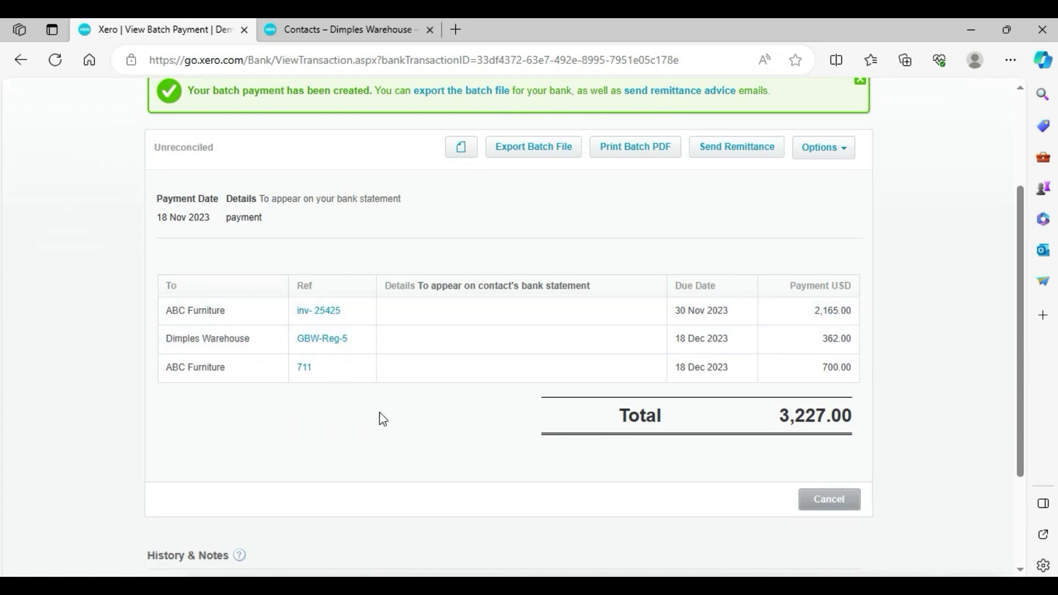
scroll(1025, 307, "up", 2)
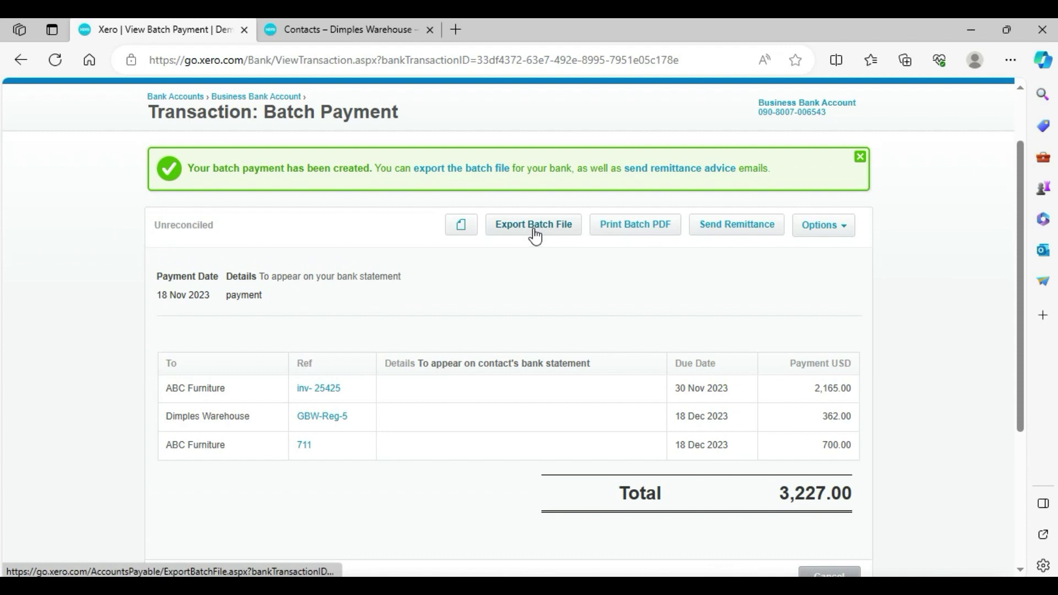
- Download and review the Batch Payment Summary PDF, then close it
left_click(639, 229)
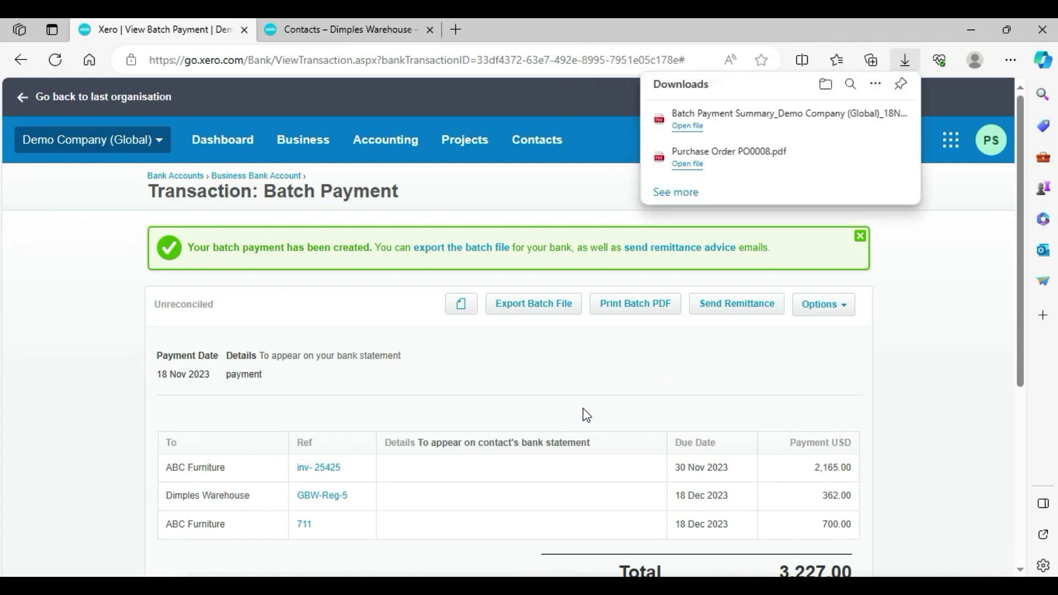
left_click(752, 114)
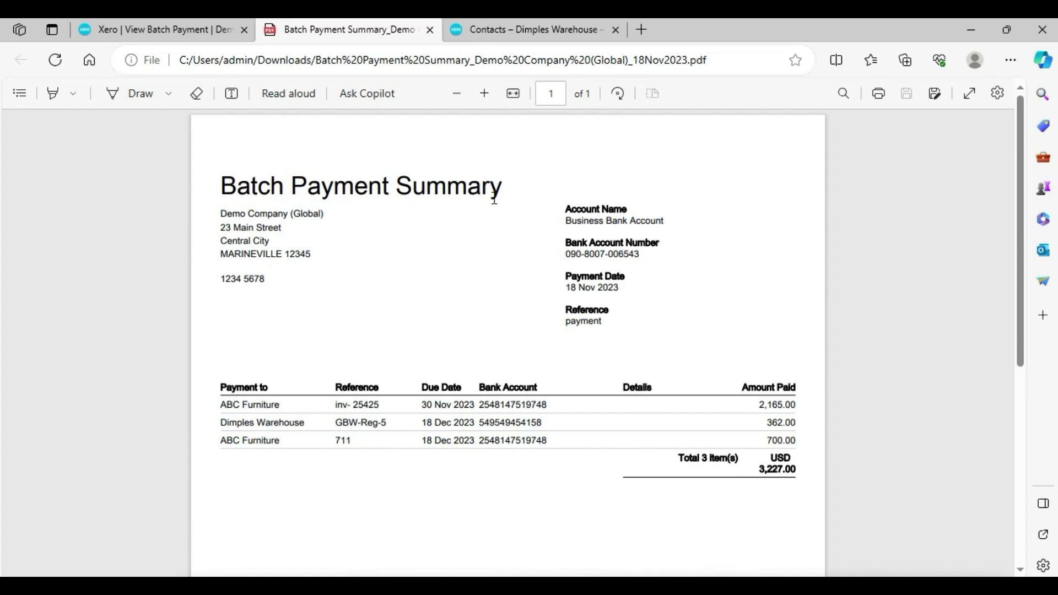
left_click(429, 30)
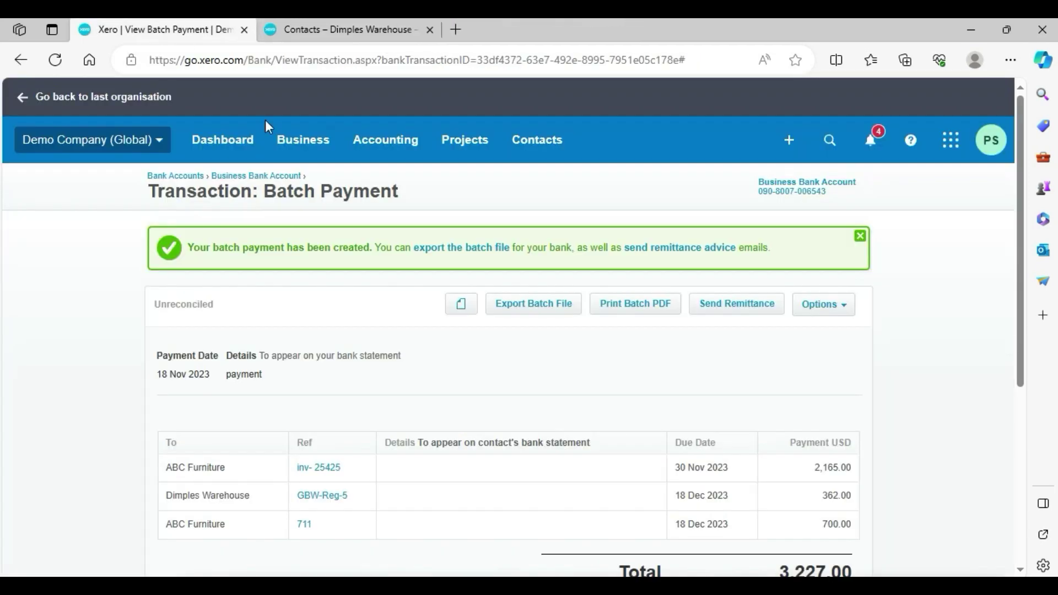
- Start the remittance advice and copy a temporary email address from Tempail
left_click(727, 304)
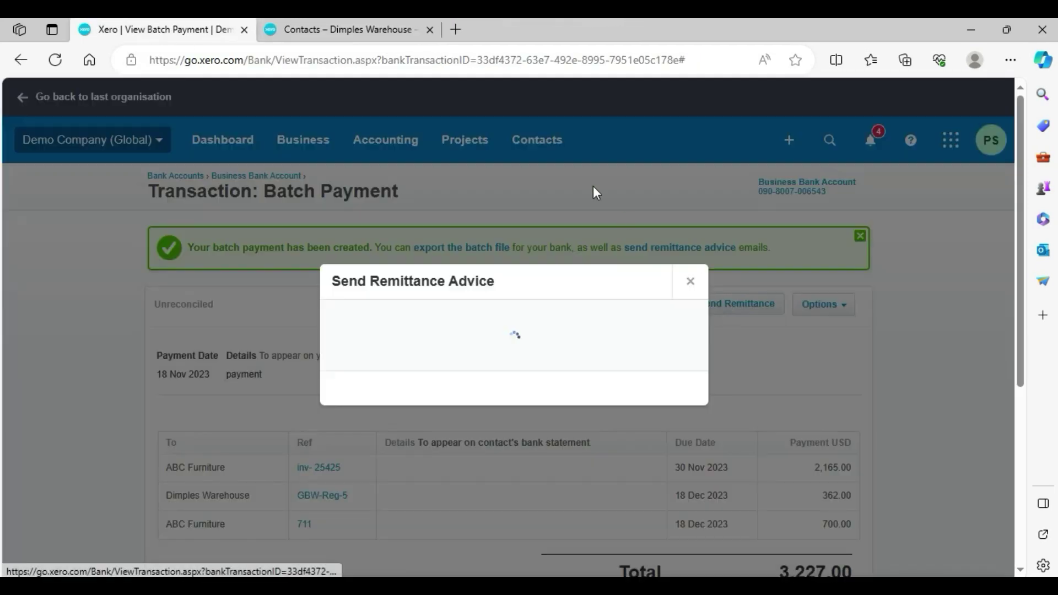
left_click(456, 30)
type("tempail.com/en/")
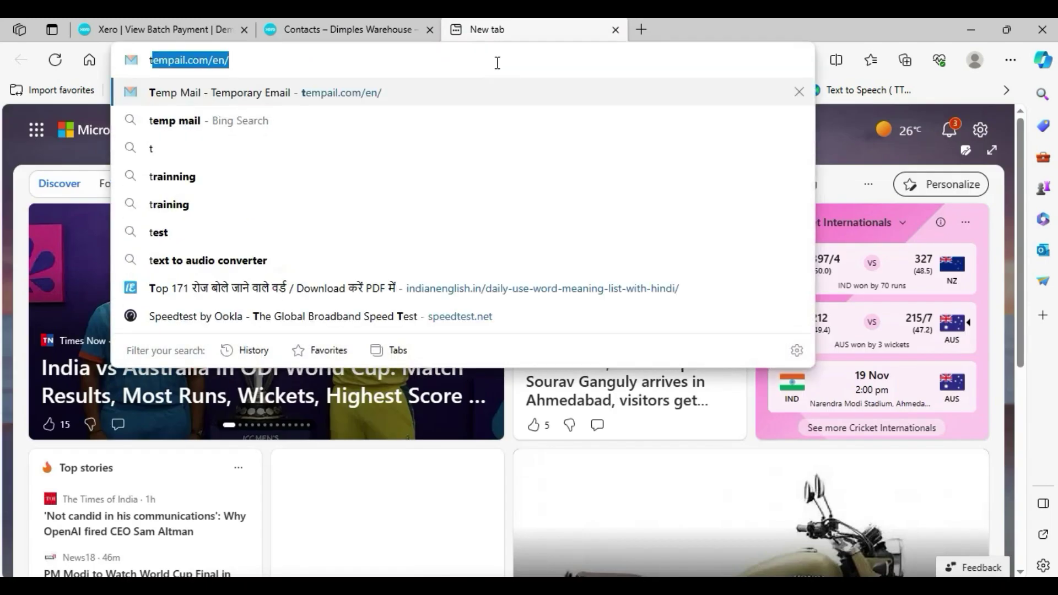
key("Return")
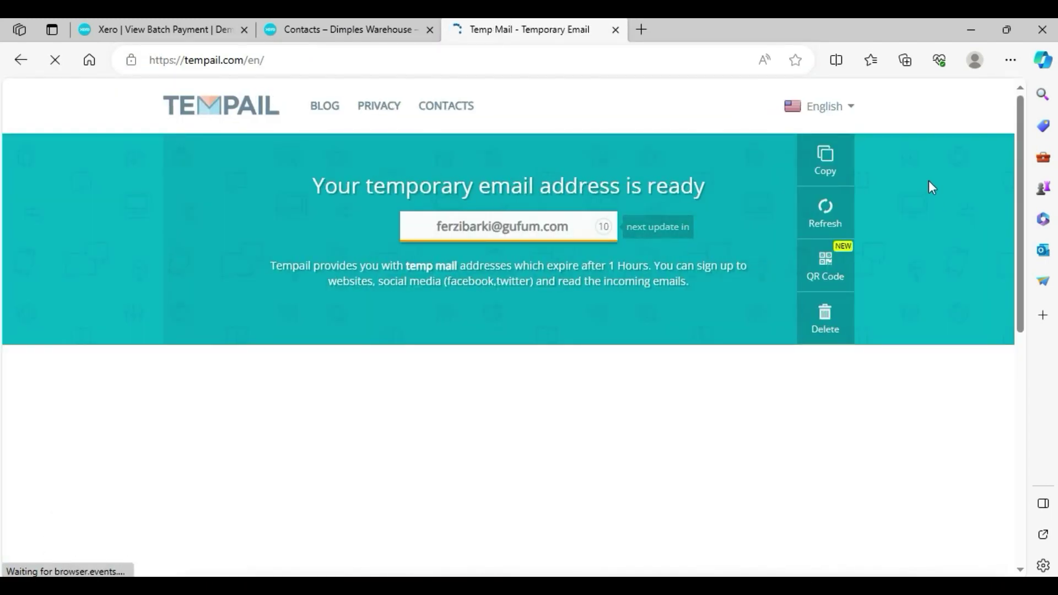
left_click(824, 157)
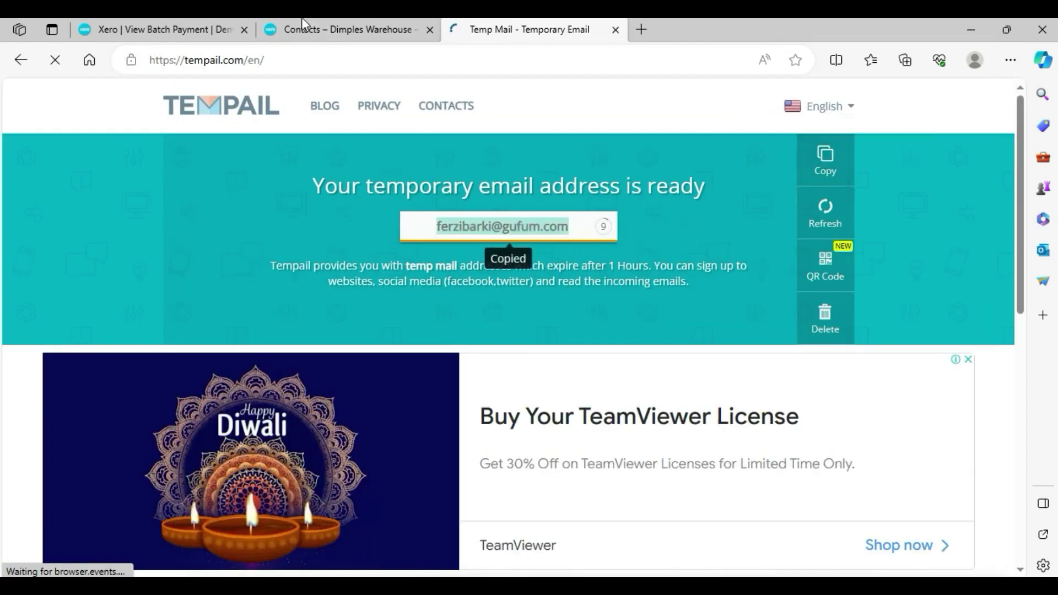
left_click(144, 29)
left_click(429, 30)
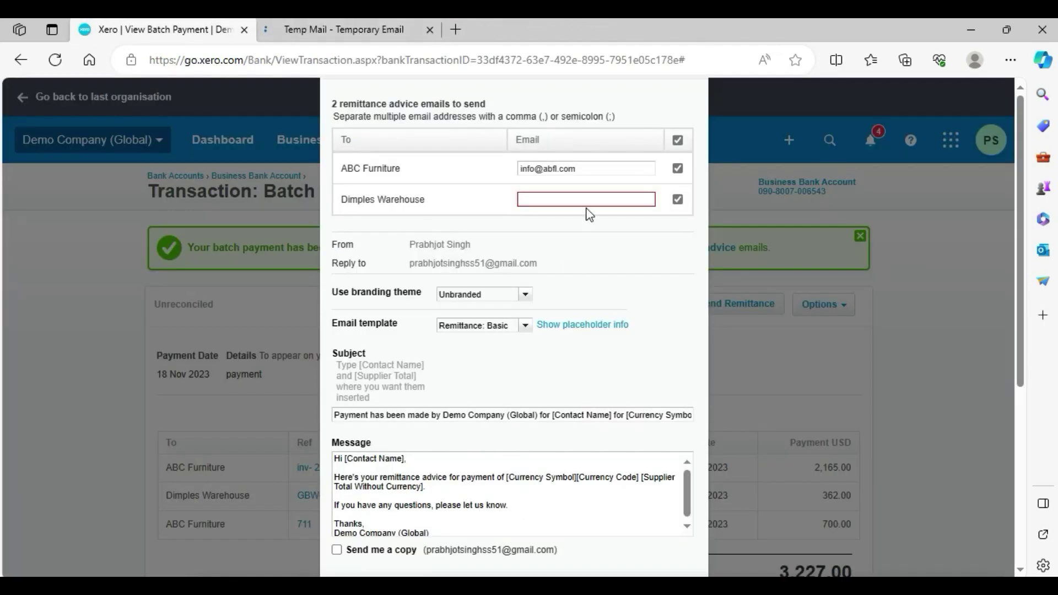
left_click(571, 200)
key("ctrl+v")
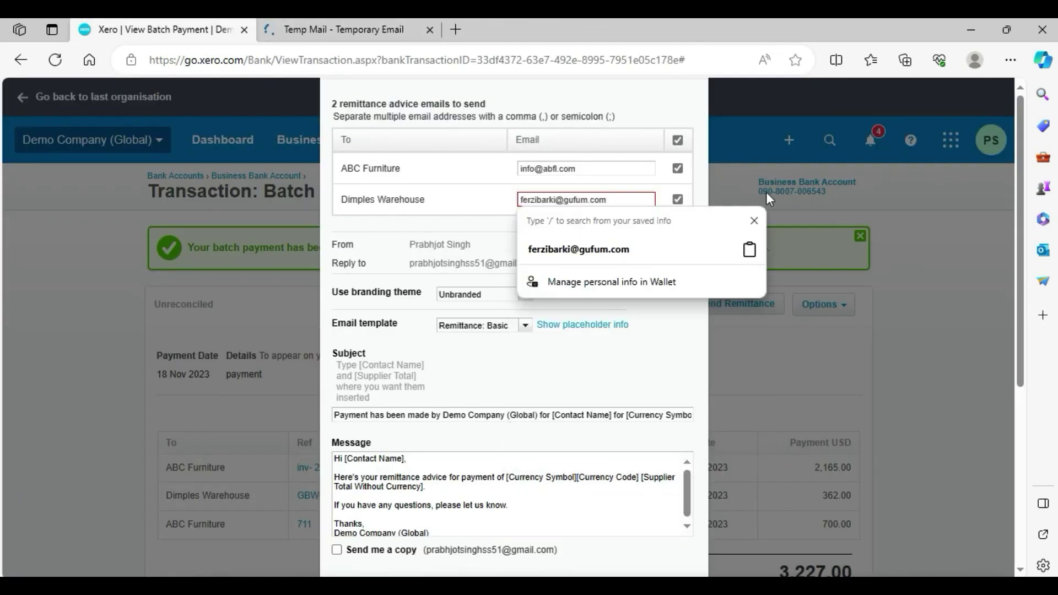
left_click(754, 188)
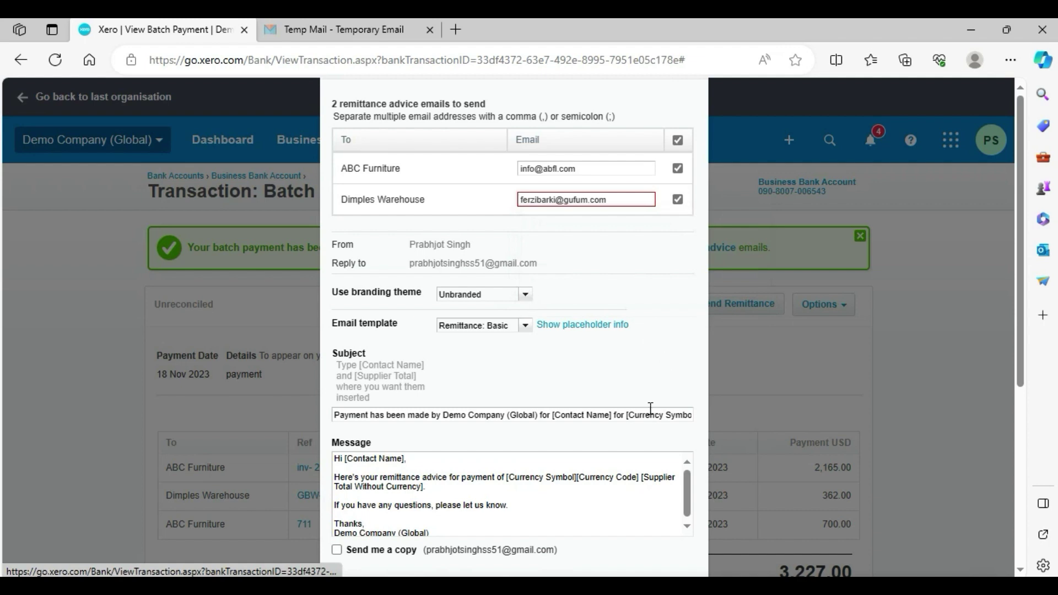
scroll(590, 397, "down", 2)
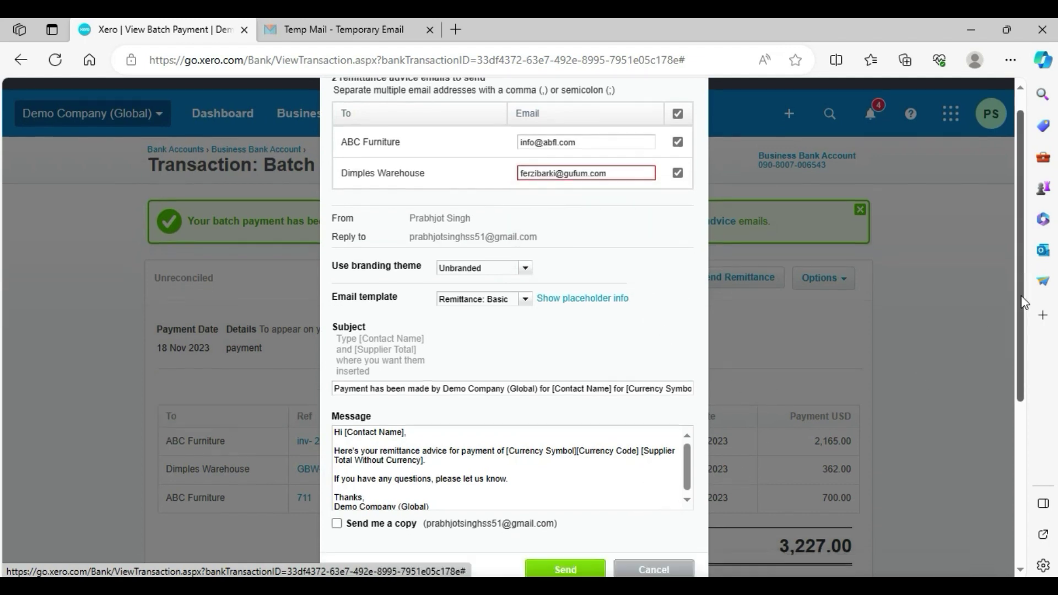
left_click(557, 506)
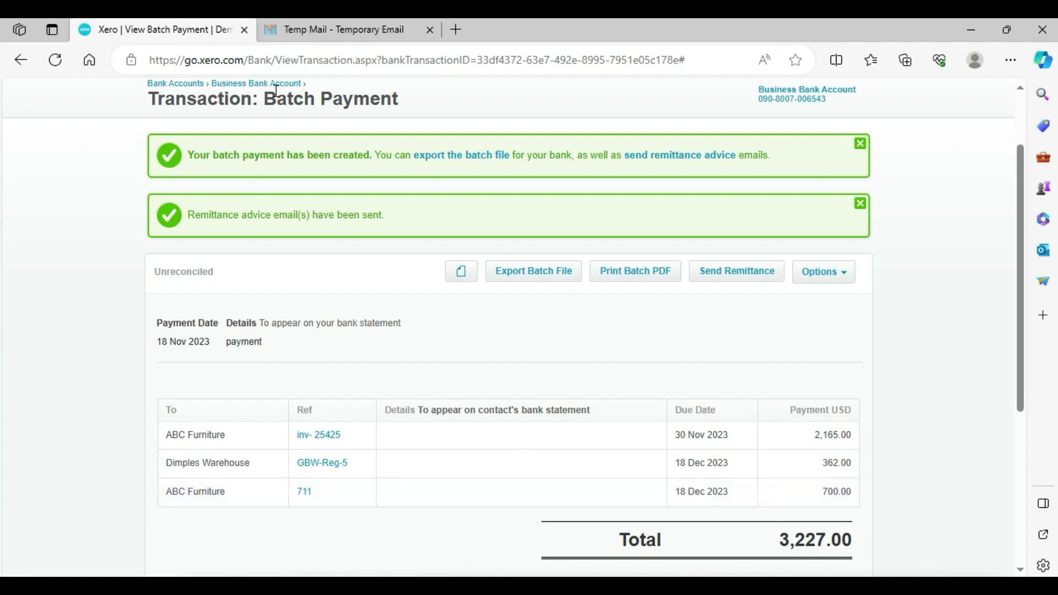
- Open the received Xero payment email in the Tempail inbox
left_click(320, 31)
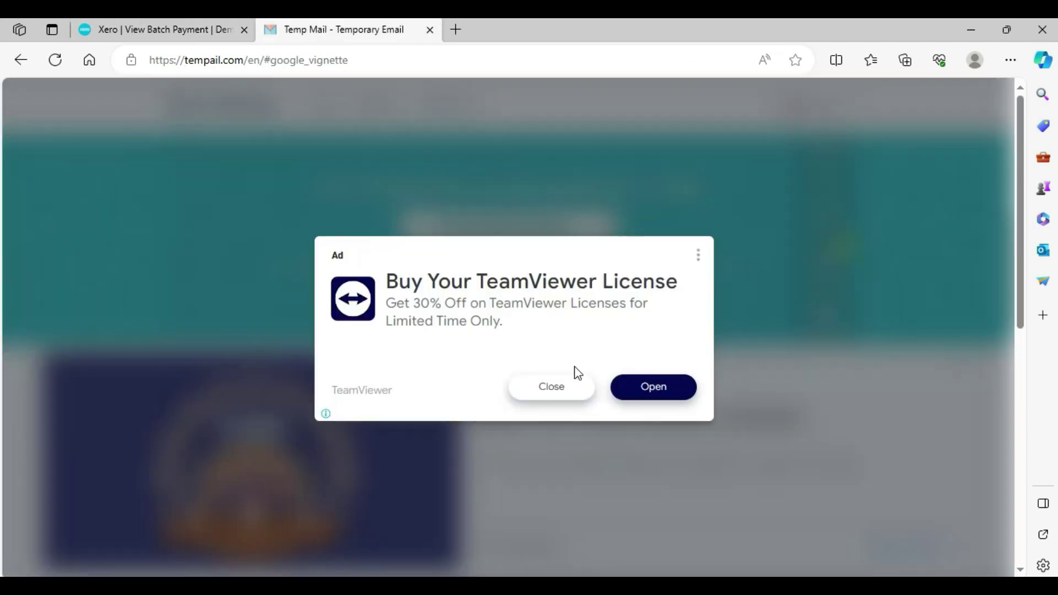
left_click(567, 386)
left_click_drag(1022, 227, 1030, 351)
left_click(461, 395)
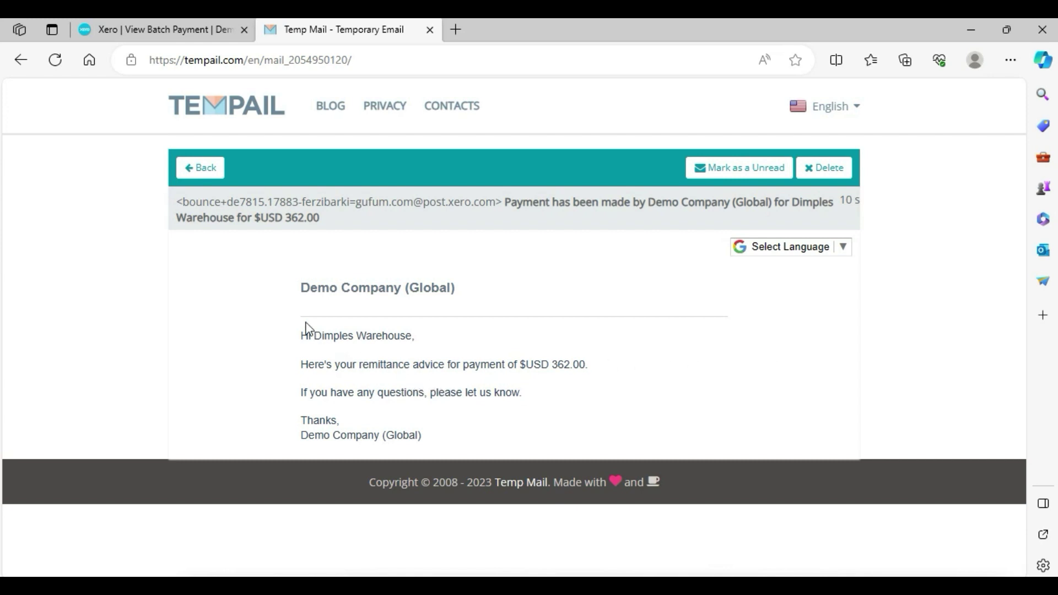
- Match the email's Dimples Warehouse name and $USD 362.00 against the Xero batch payment
left_click(219, 30)
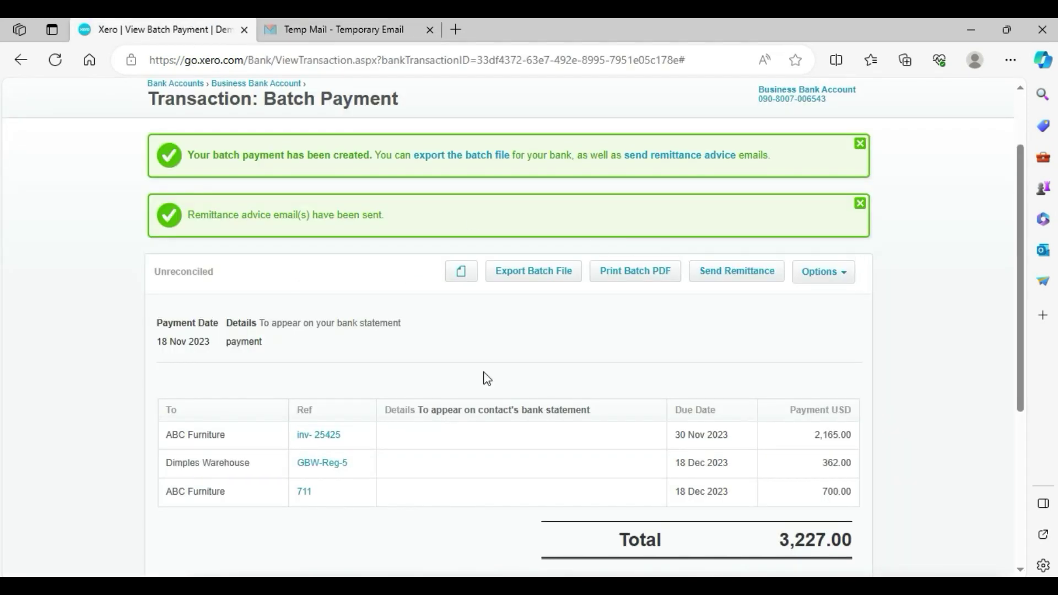
left_click(295, 30)
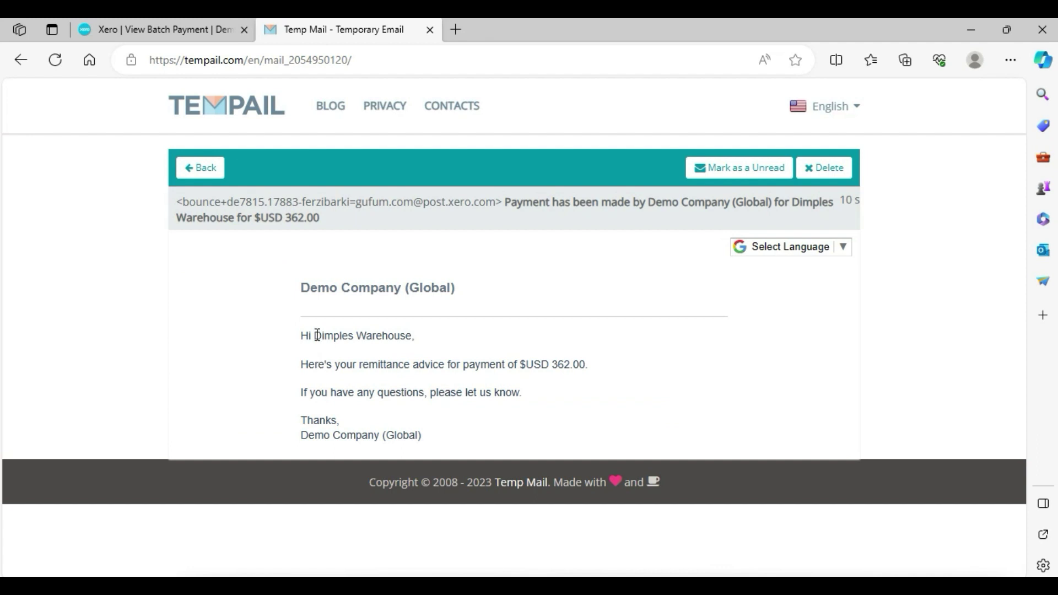
left_click_drag(318, 335, 401, 337)
left_click_drag(545, 365, 587, 365)
left_click(183, 29)
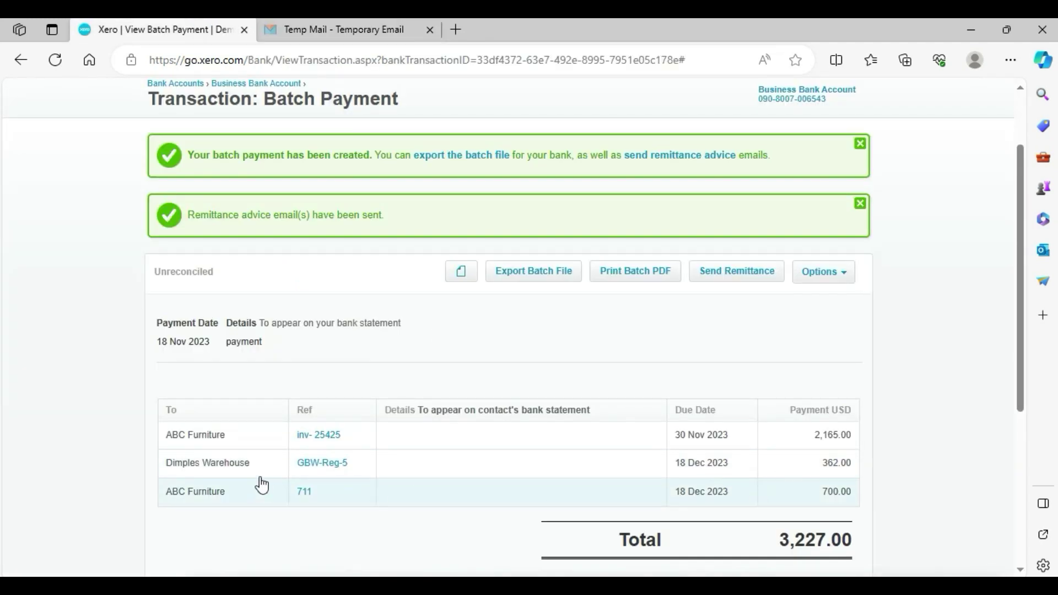
left_click(375, 21)
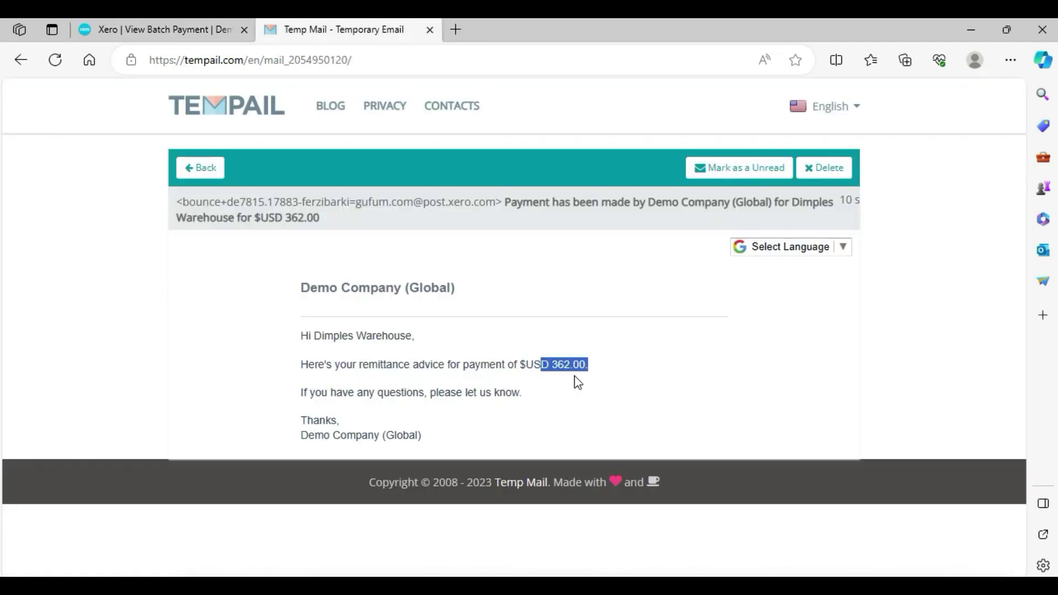
left_click(187, 22)
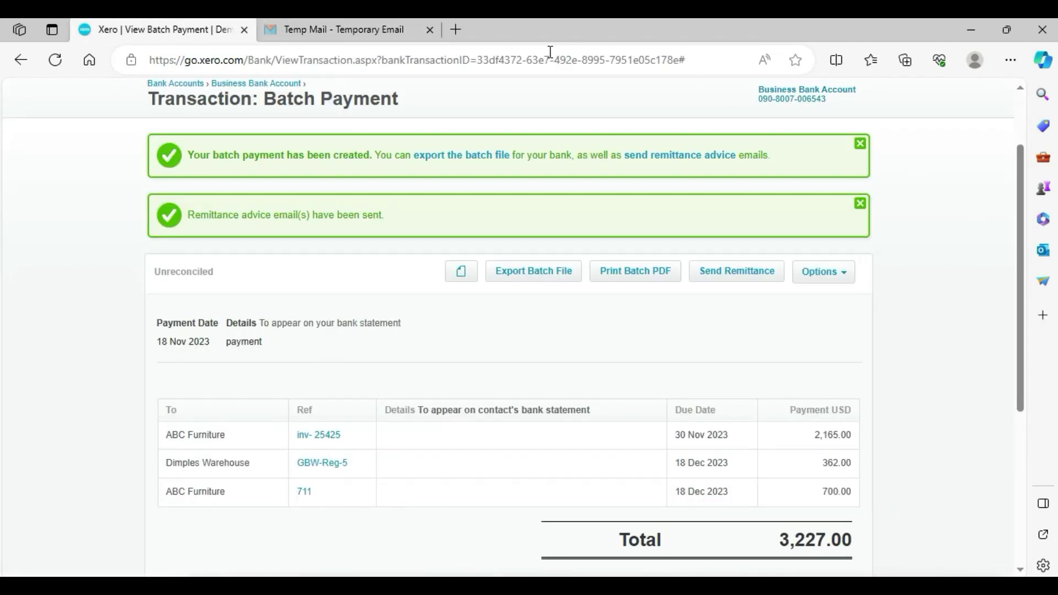
- Close the temporary mail tab and dismiss both payment confirmation banners
left_click(430, 29)
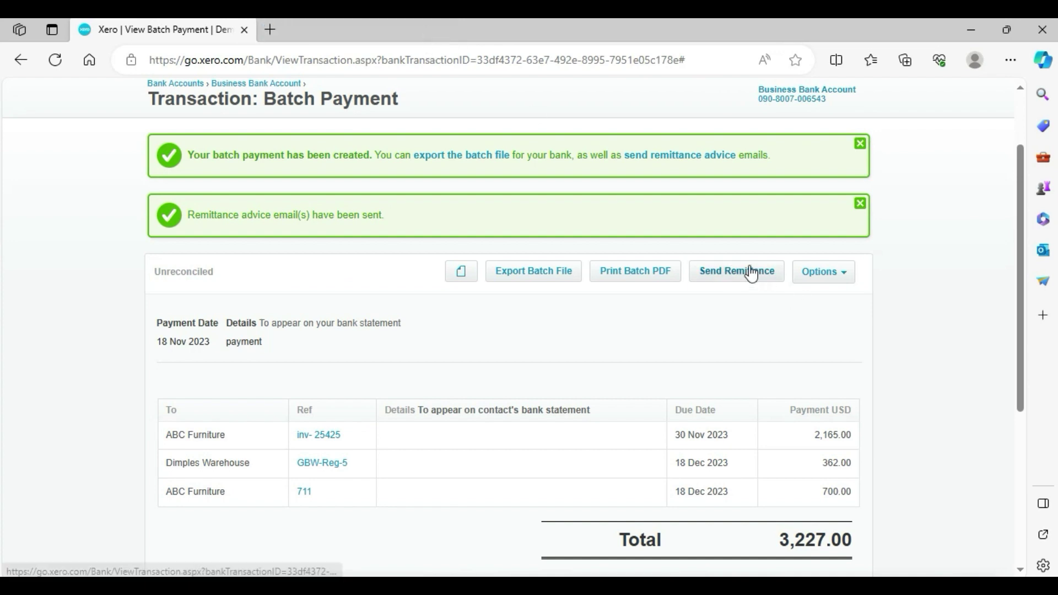
left_click(860, 204)
left_click(860, 144)
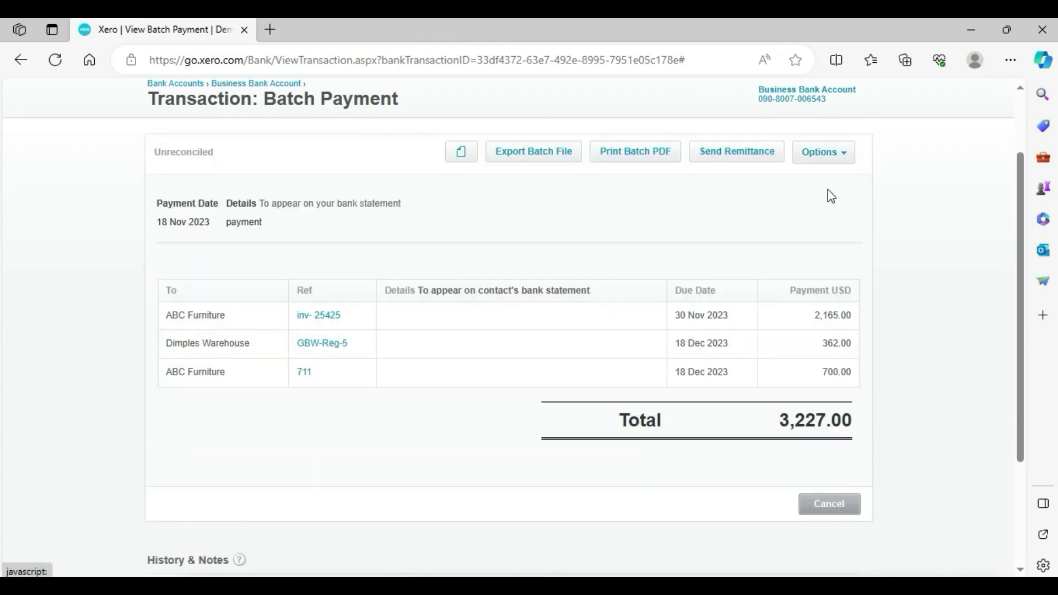
- Check that Dimples Warehouse bill GBW-Reg-5 is paid
double_click(205, 341)
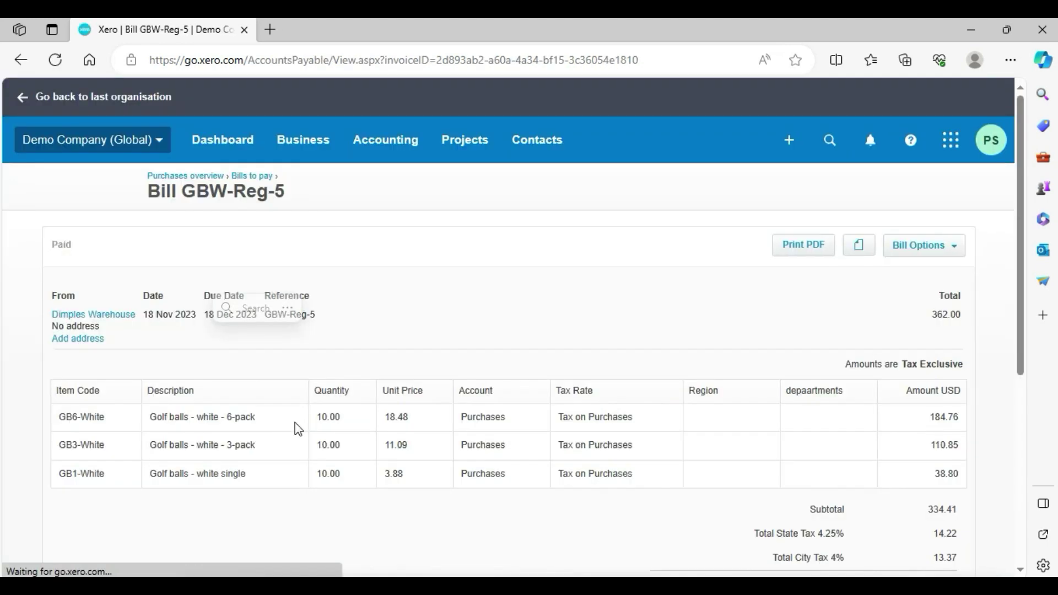
left_click_drag(1017, 346, 1023, 404)
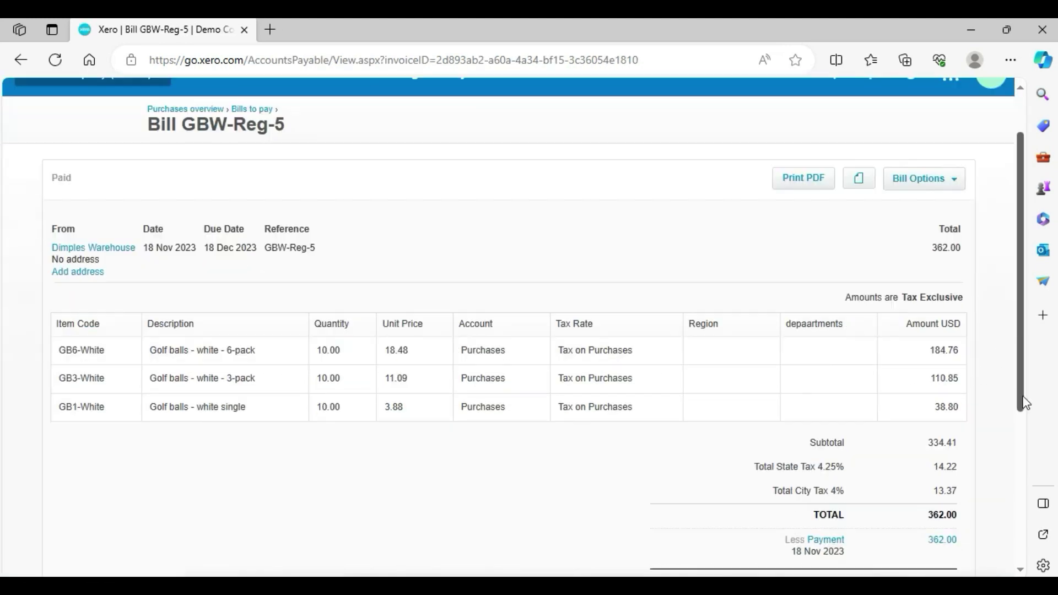
scroll(920, 437, "down", 2)
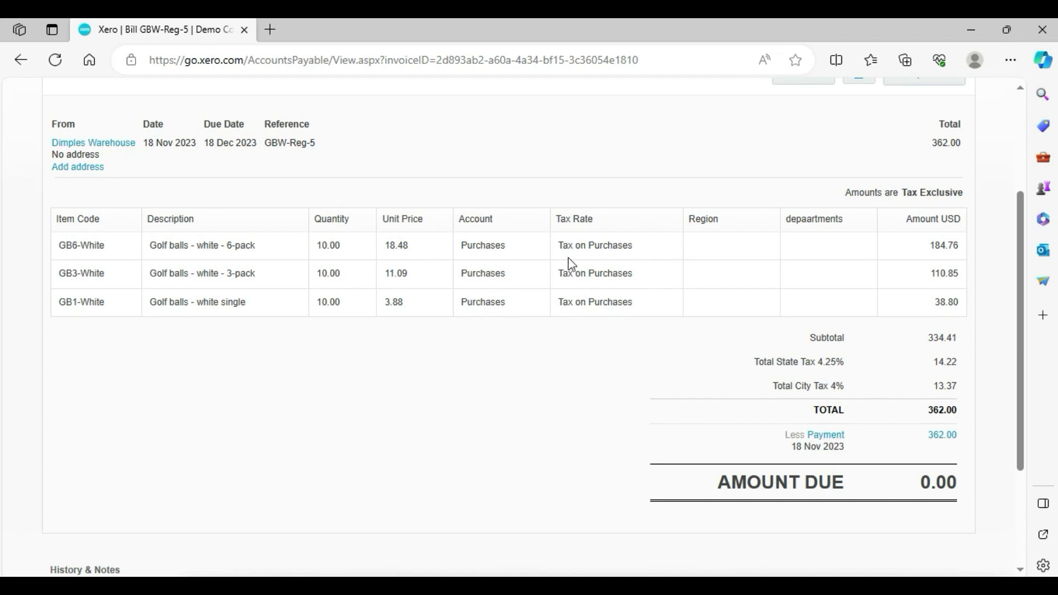
left_click(19, 61)
left_click(20, 61)
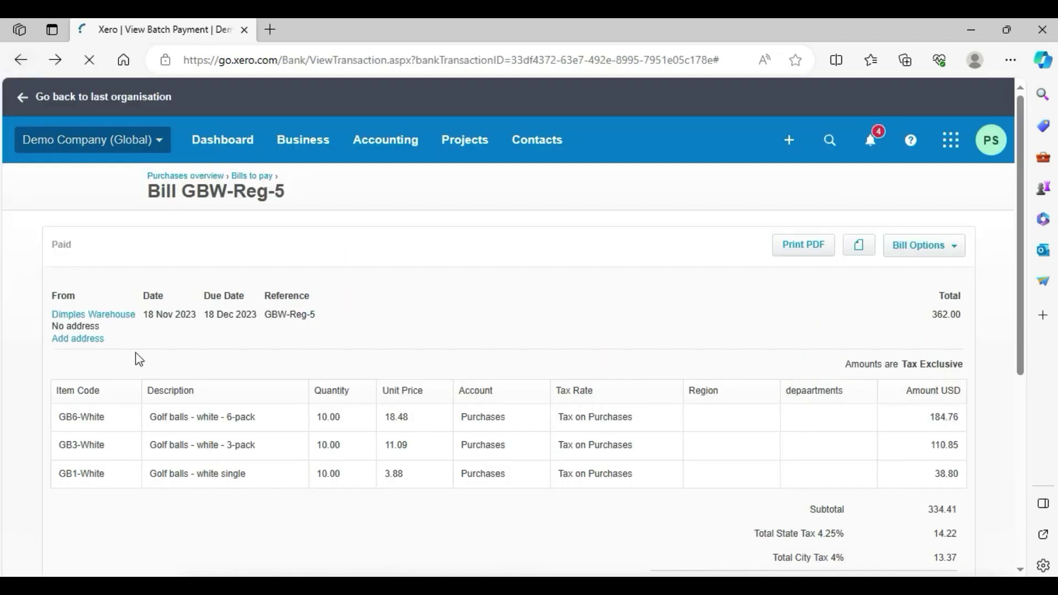
- Check that ABC Furniture bill inv- 25425 is fully paid with 0.00 due
left_click(199, 323)
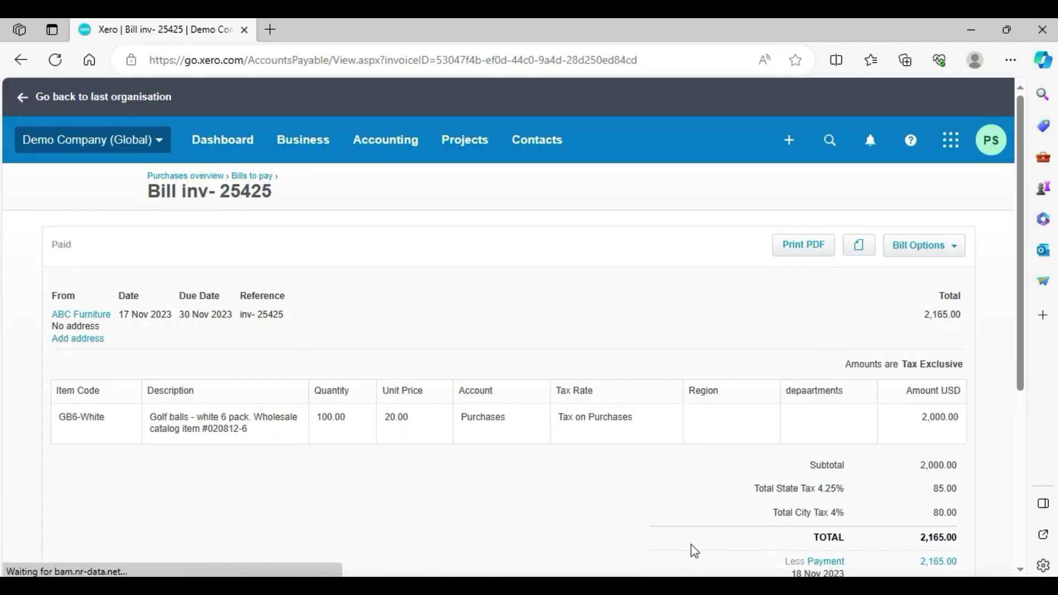
scroll(1013, 277, "down", 4)
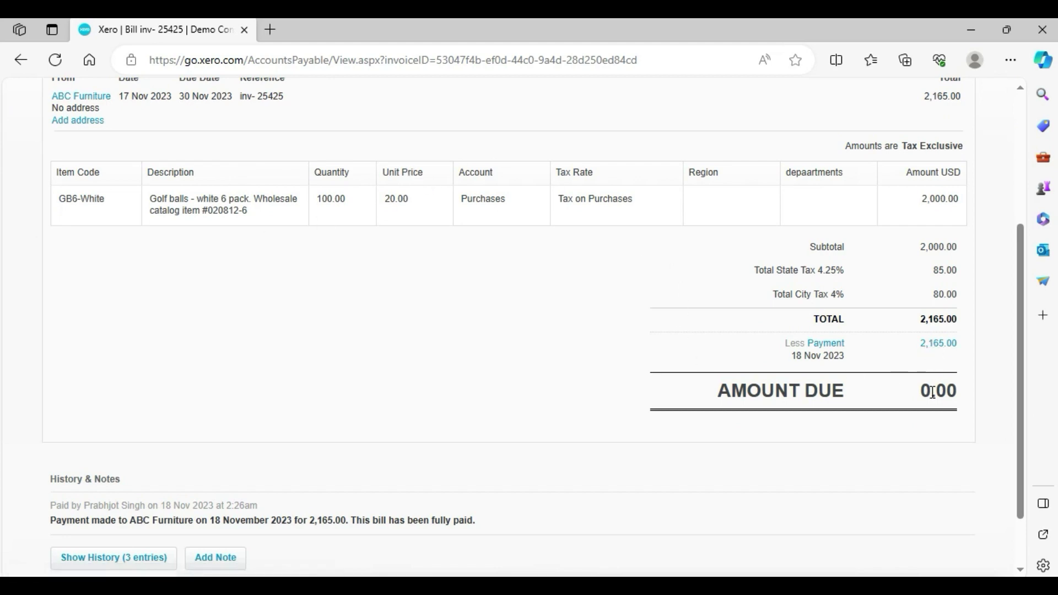
scroll(1005, 307, "up", 4)
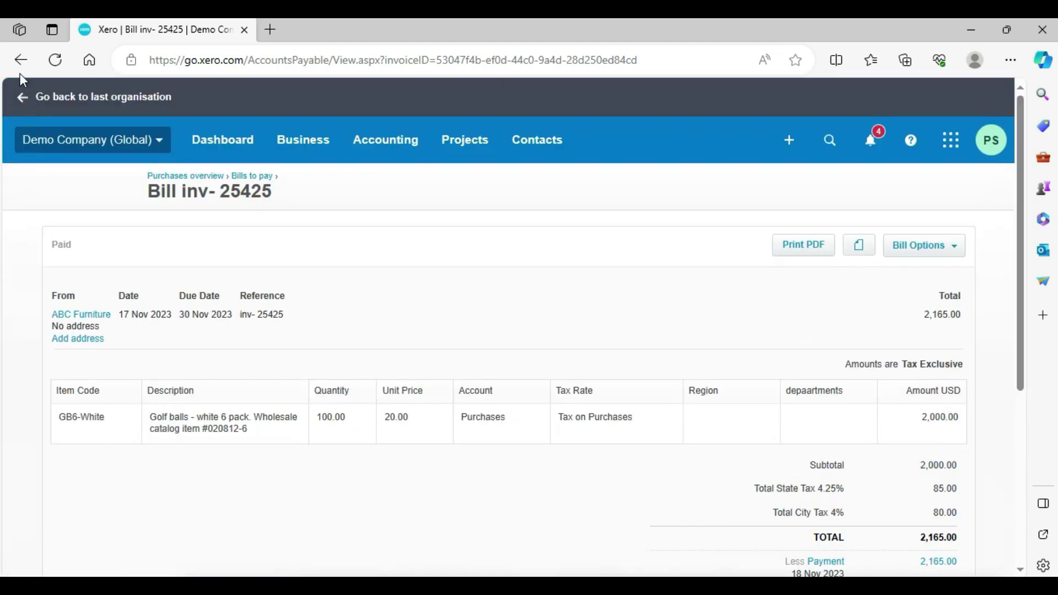
left_click(20, 62)
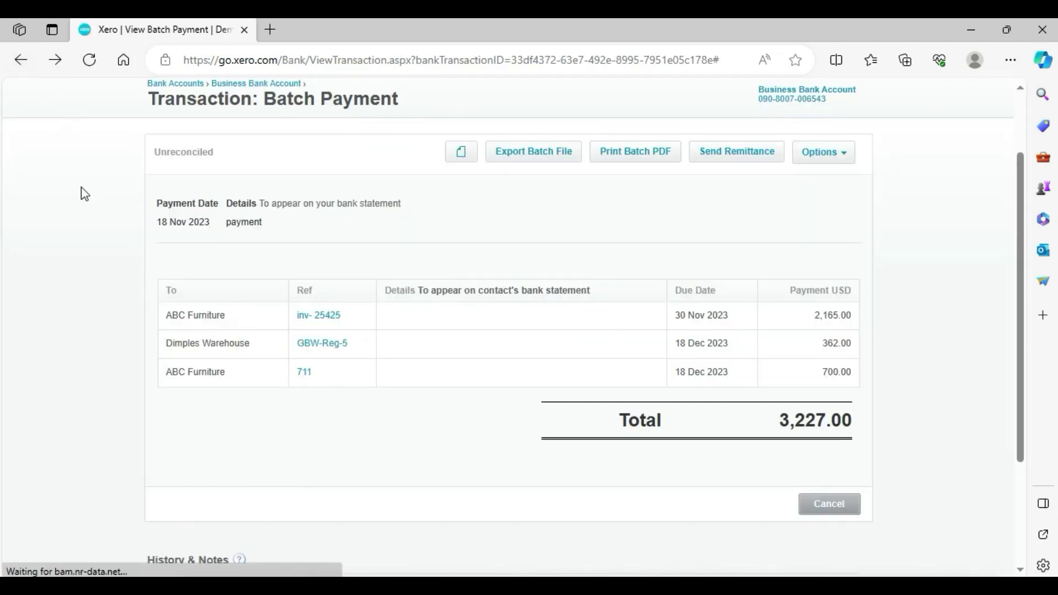
left_click(20, 59)
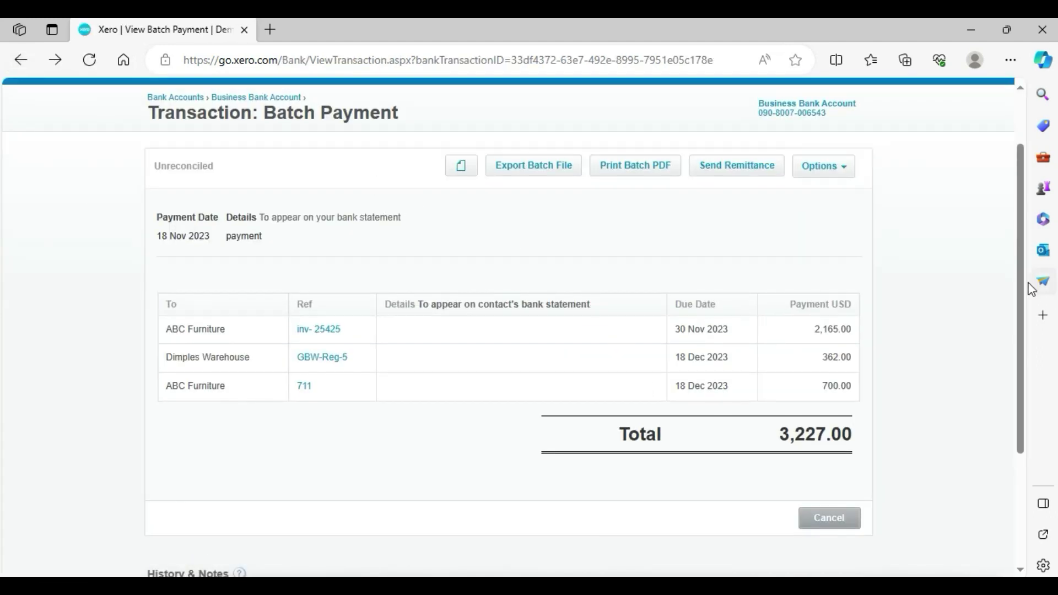
- Filter Bills to pay to Awaiting payment and open the 108.60 PowerDirect bill Rpt
left_click(302, 143)
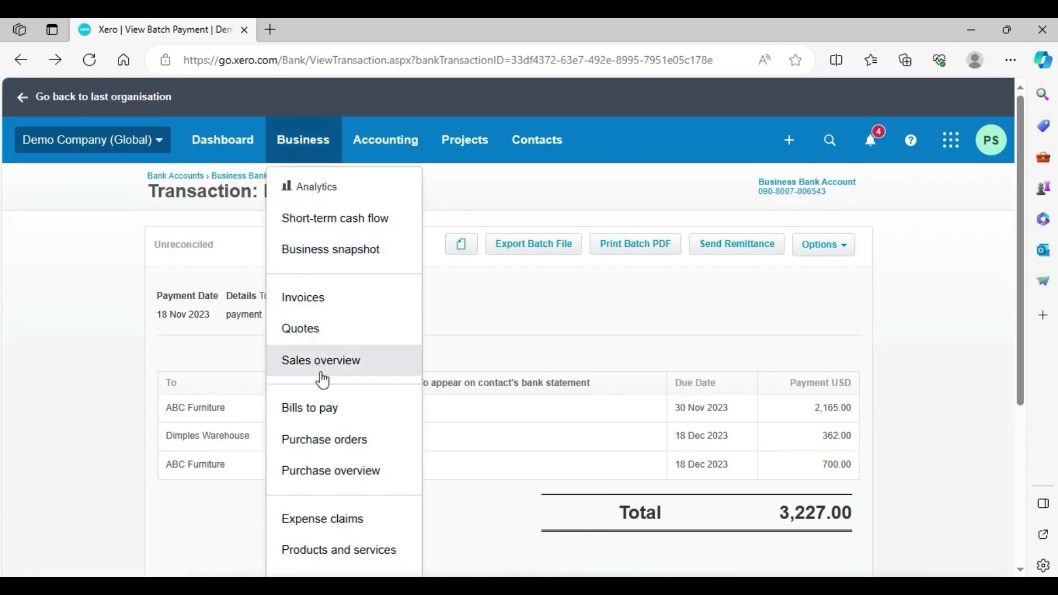
left_click(306, 412)
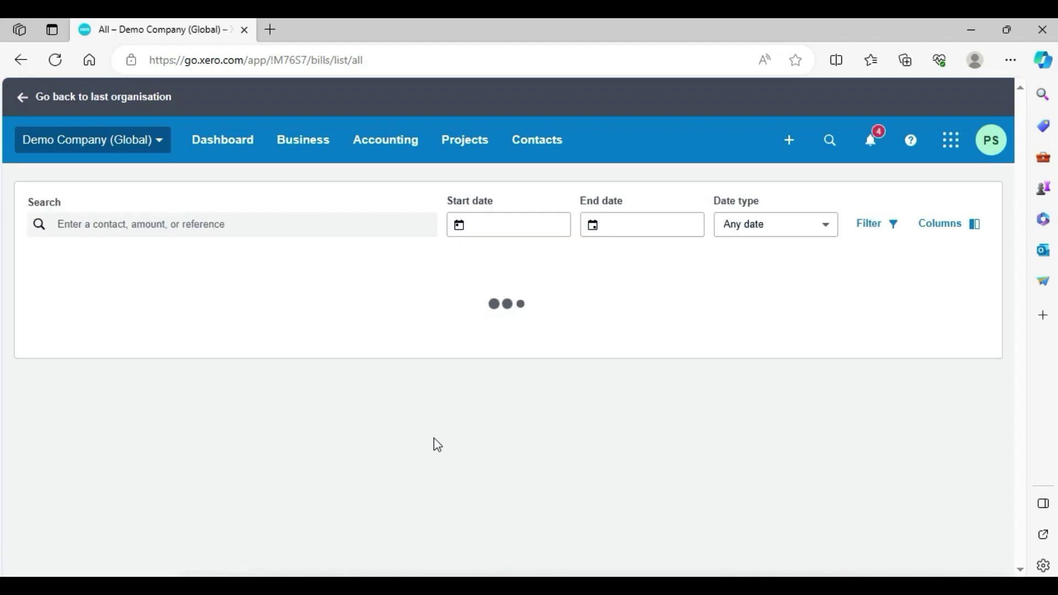
left_click(429, 211)
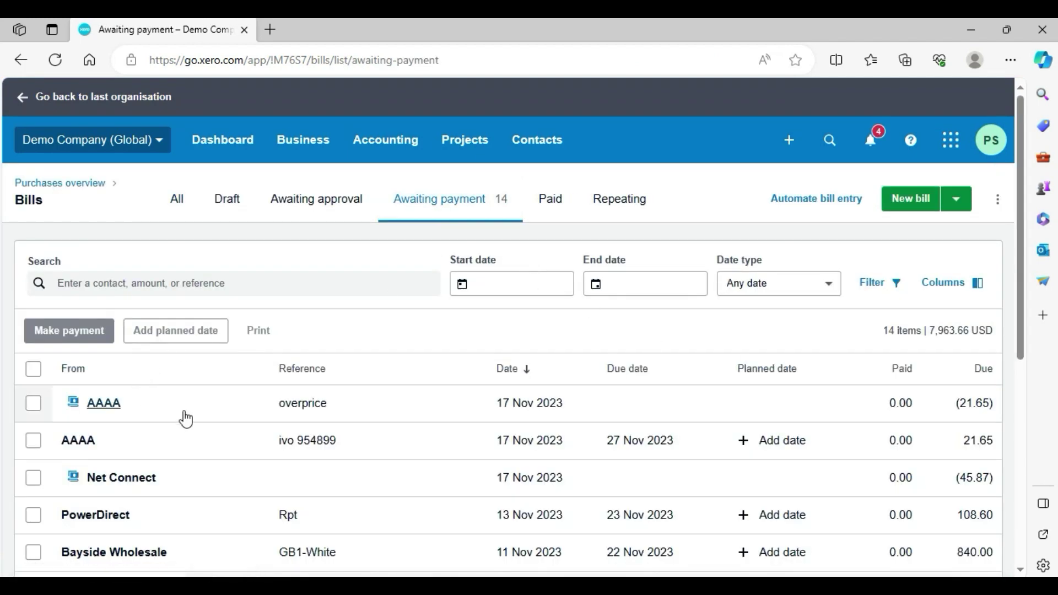
scroll(185, 380, "down", 3)
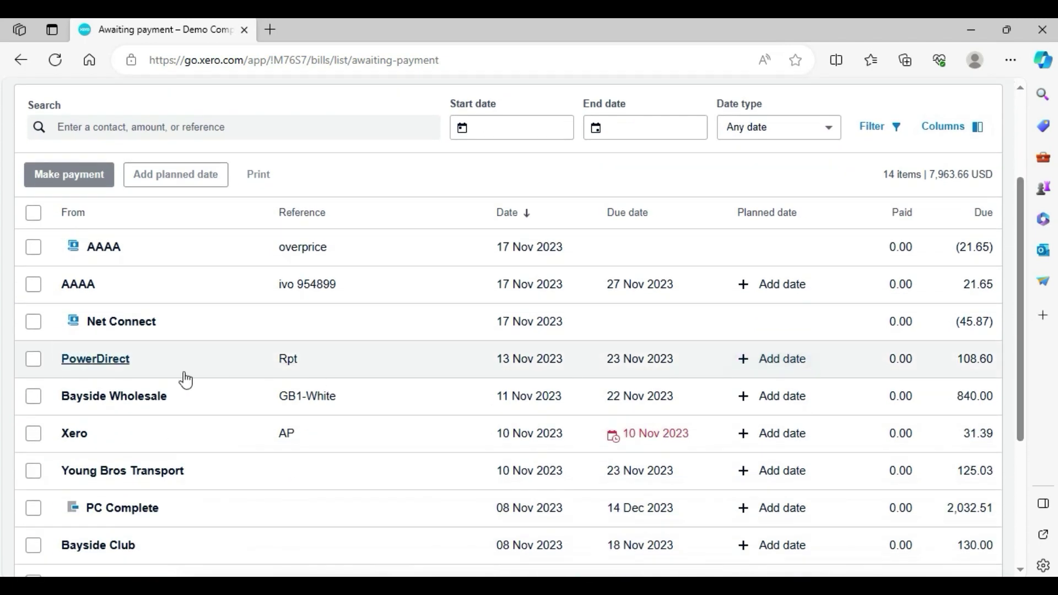
left_click(165, 372)
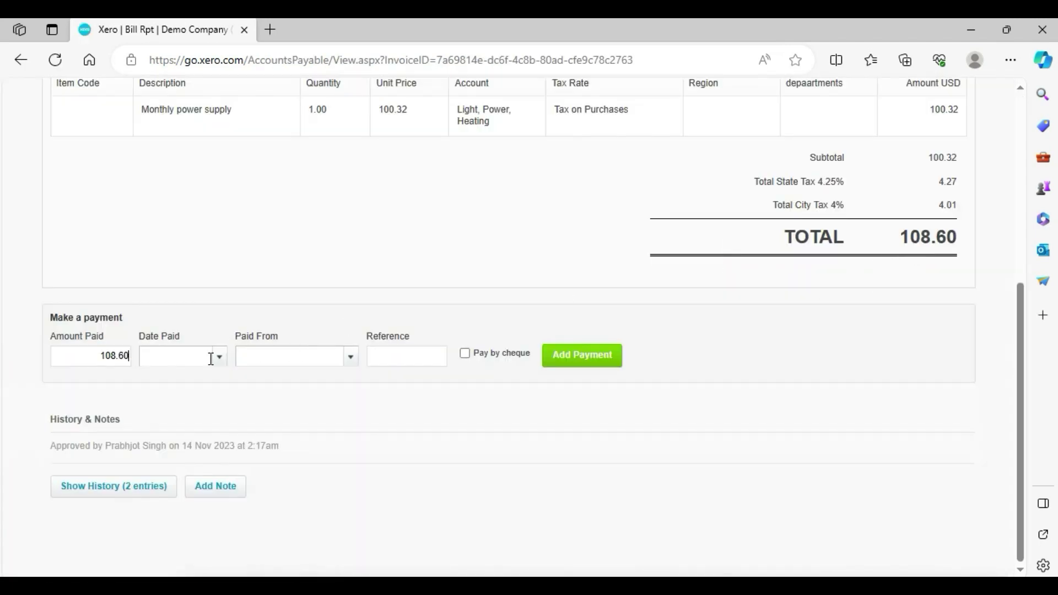
- Pay 108.60 dated 18 Nov 2023 from 090 - Business Bank Account, without cheque
left_click_drag(1020, 298, 1010, 139)
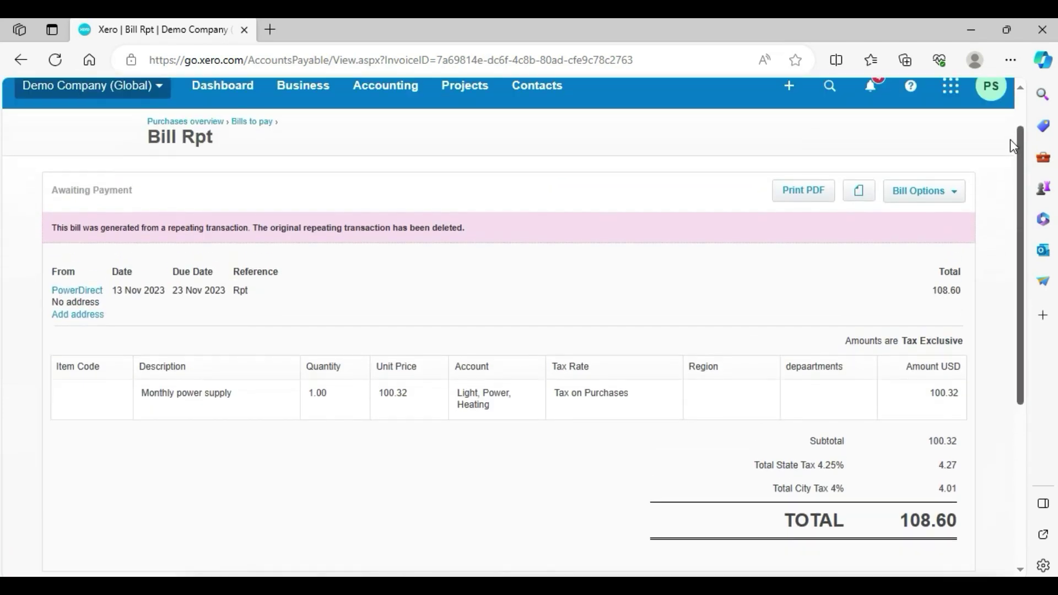
scroll(1010, 206, "down", 5)
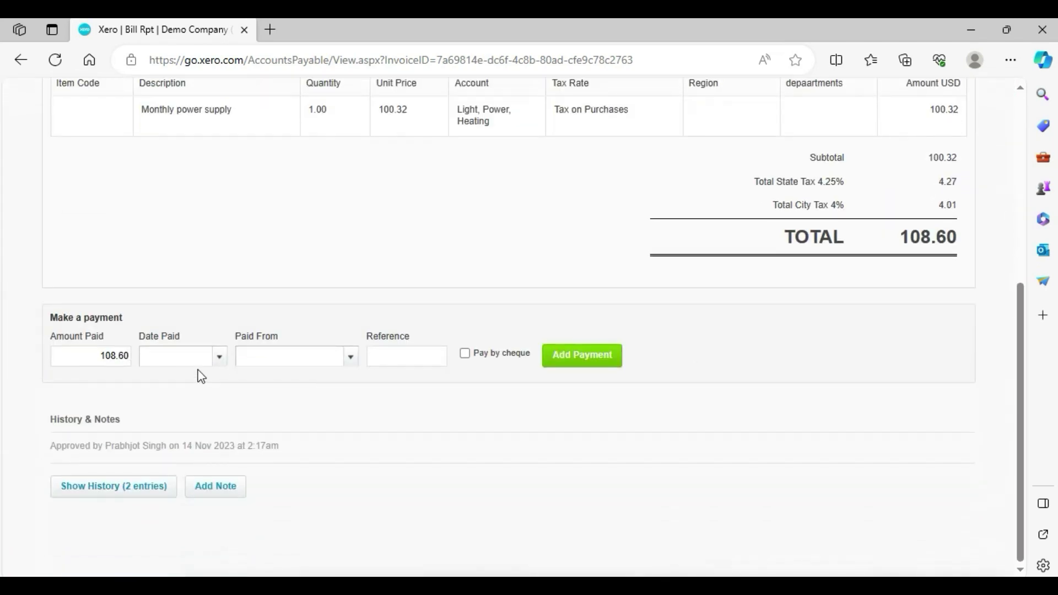
left_click(220, 357)
left_click(373, 447)
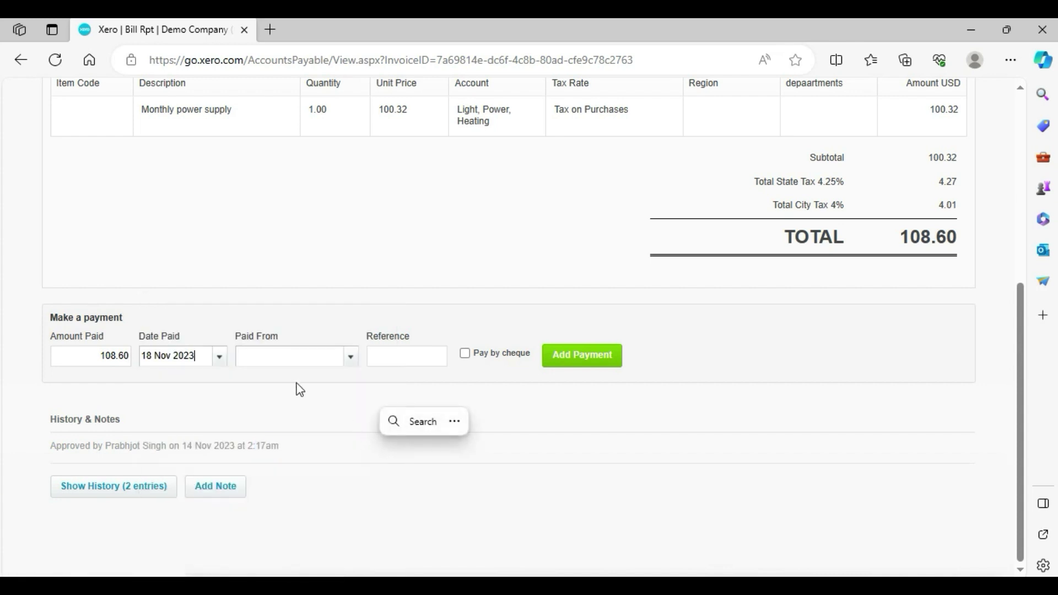
left_click(287, 357)
left_click(352, 359)
left_click(336, 414)
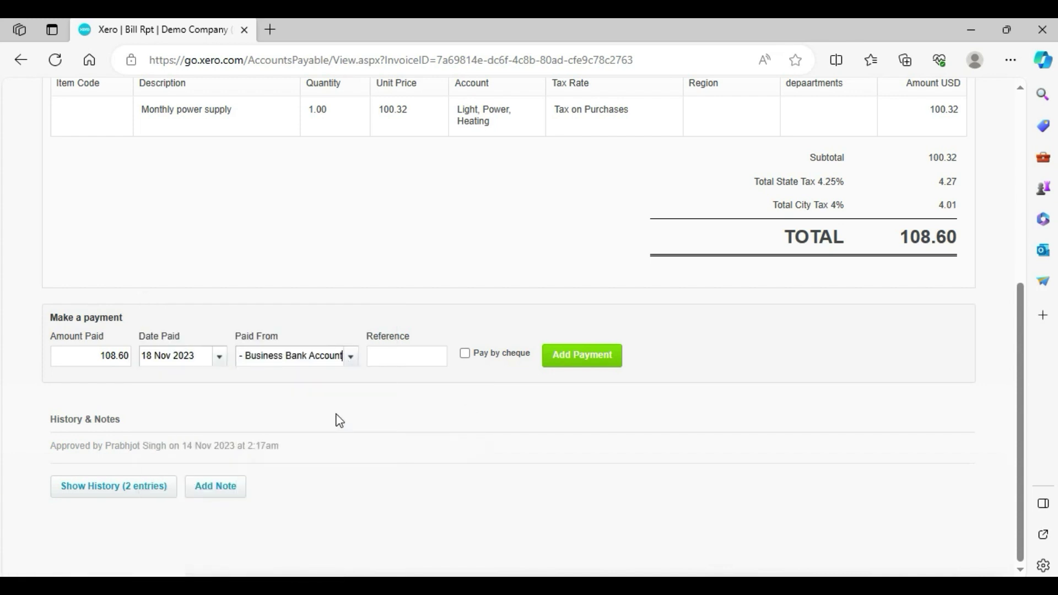
left_click(391, 354)
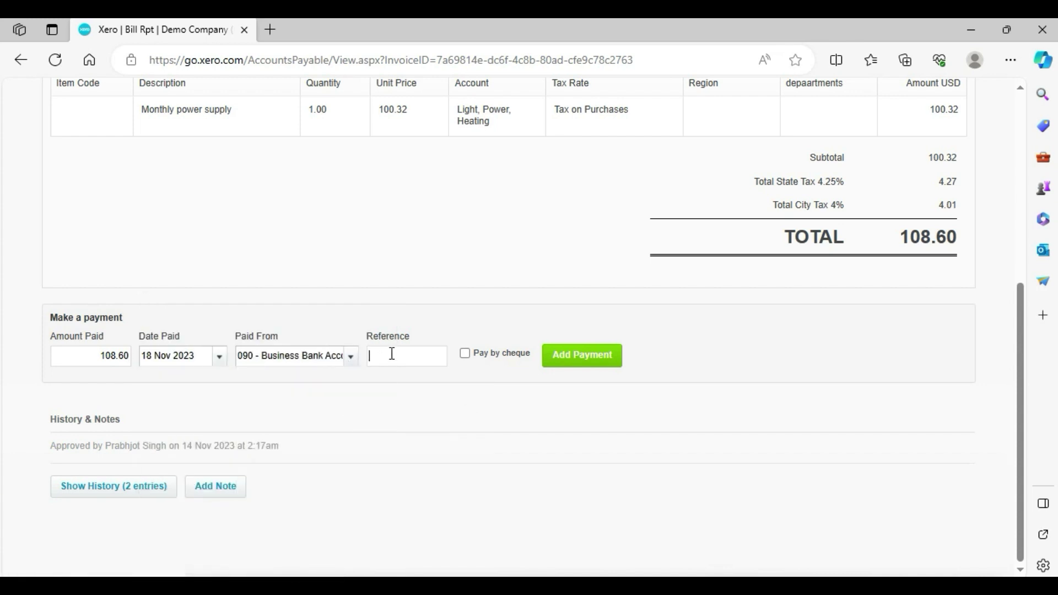
left_click(488, 356)
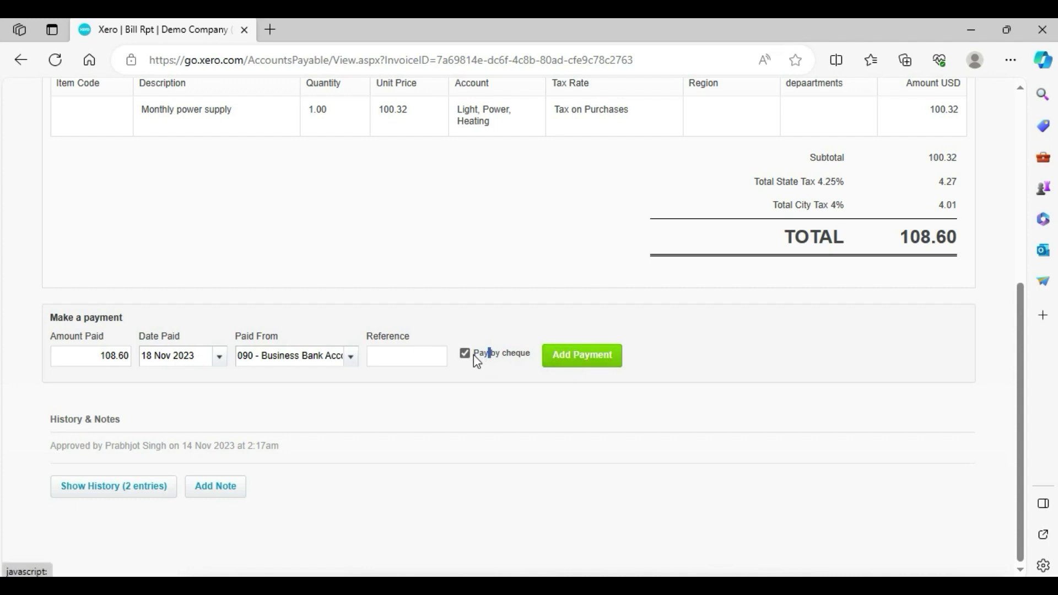
left_click(559, 359)
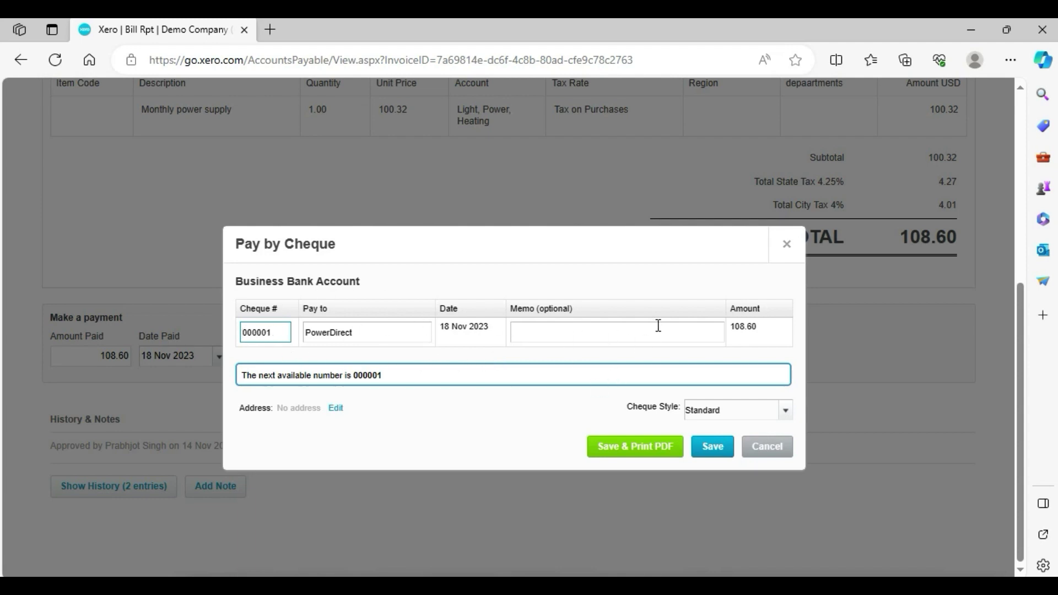
left_click_drag(786, 244, 784, 260)
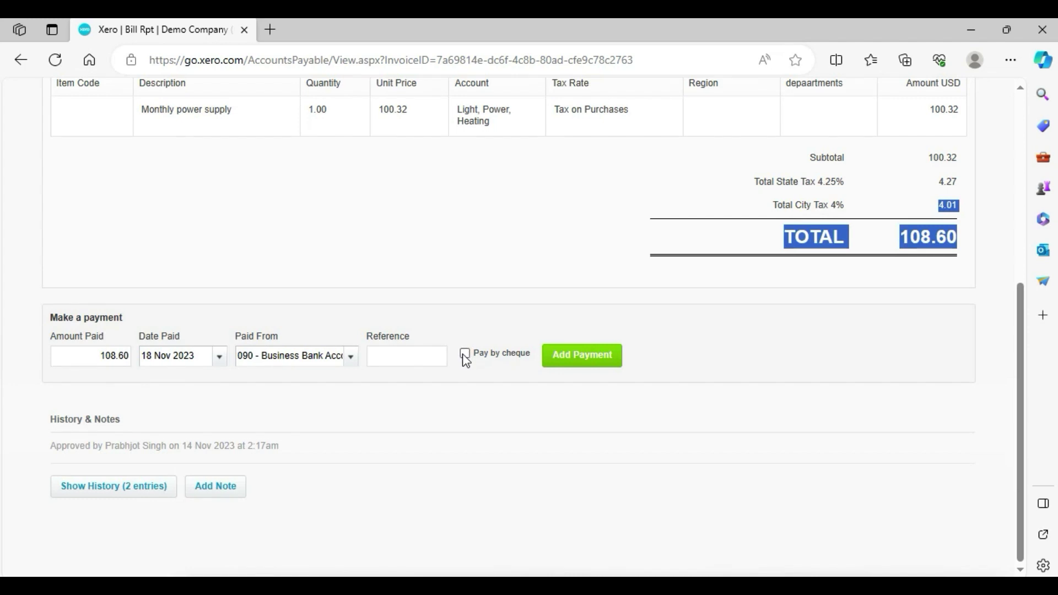
left_click(576, 358)
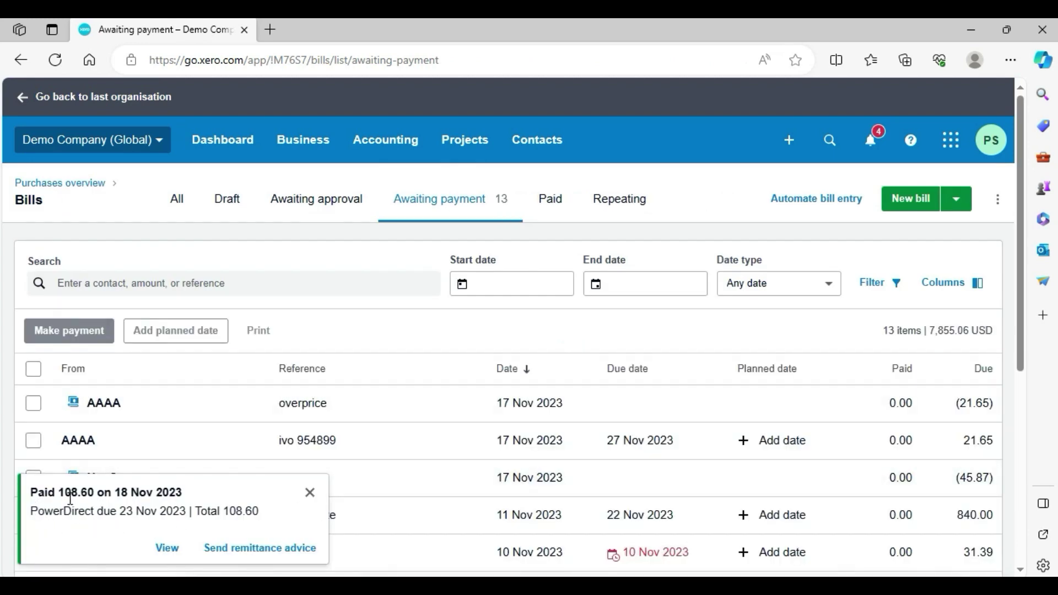
left_click(306, 495)
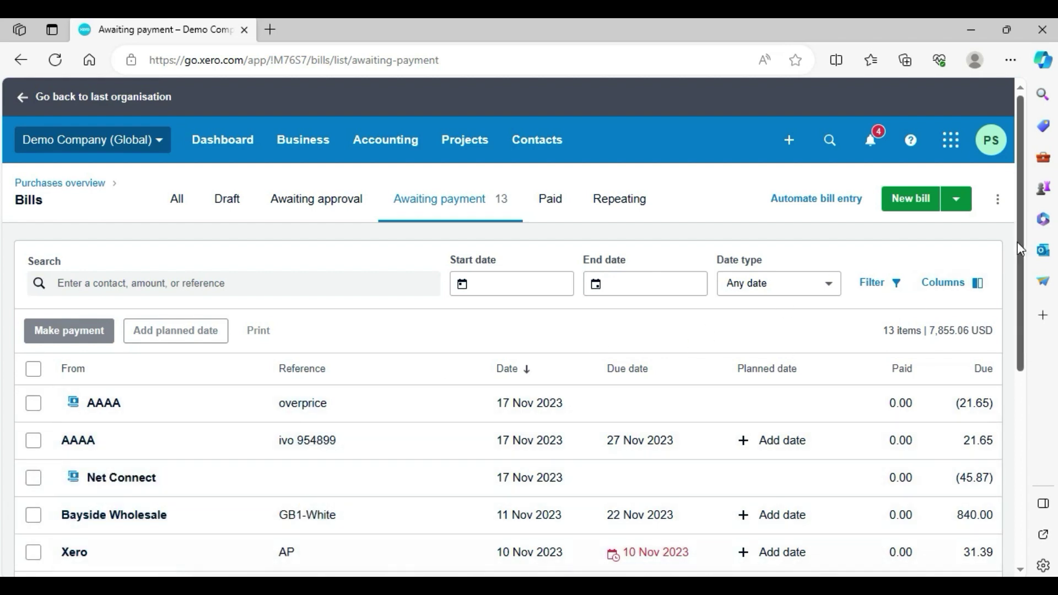
scroll(682, 358, "down", 3)
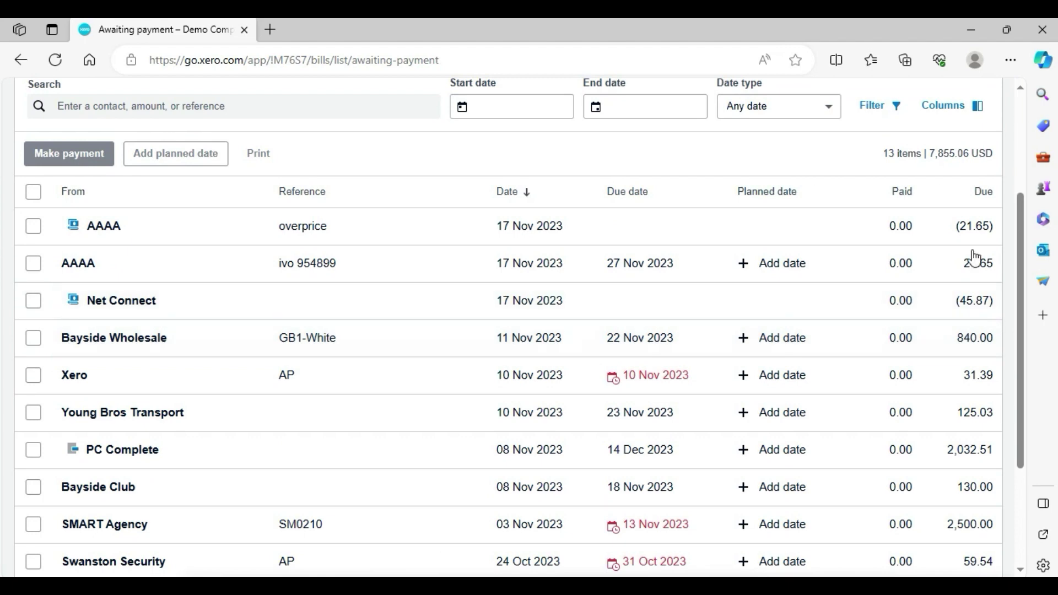
scroll(1016, 209, "up", 3)
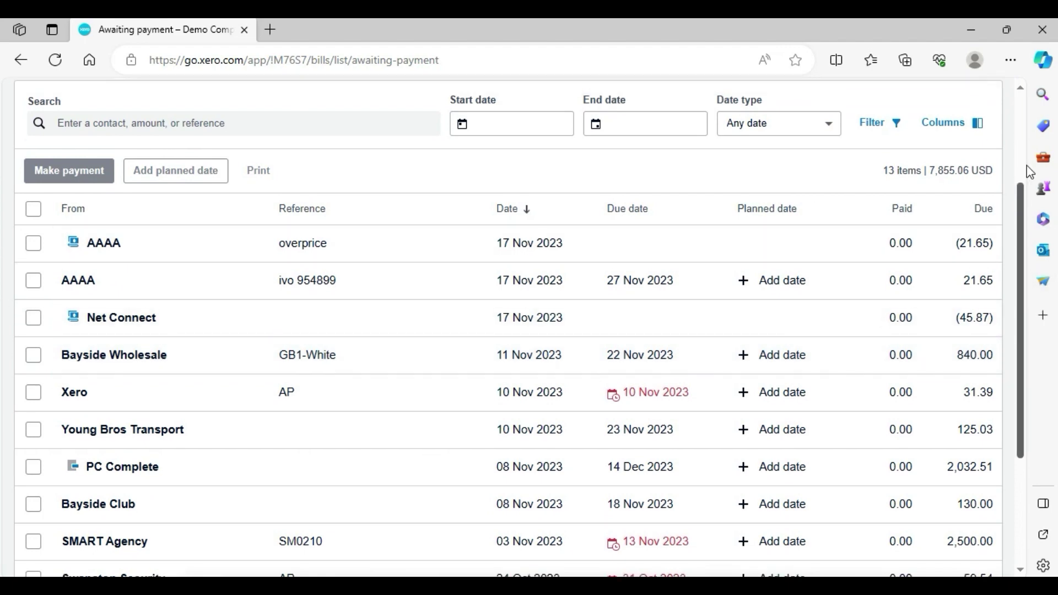
left_click(559, 208)
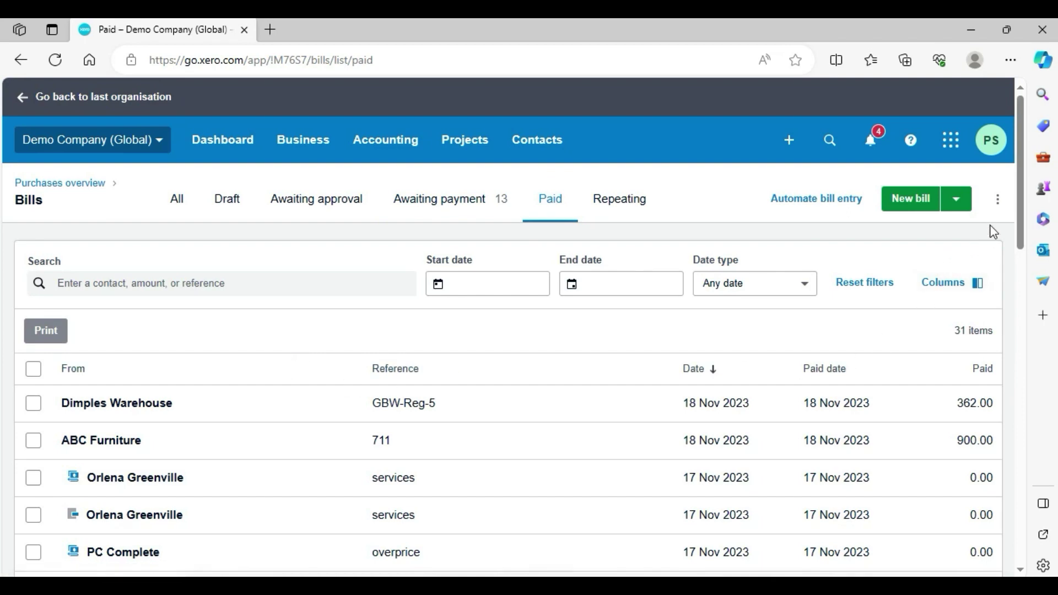
left_click_drag(1016, 208, 1023, 325)
left_click(204, 433)
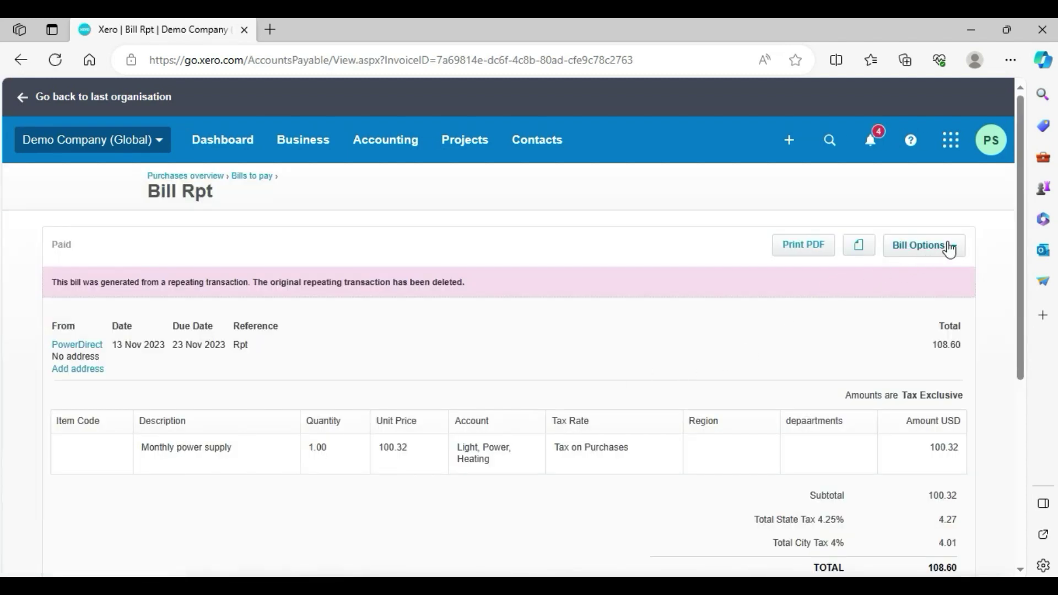
left_click(948, 249)
left_click(948, 249)
left_click_drag(1017, 221, 980, 182)
left_click(292, 139)
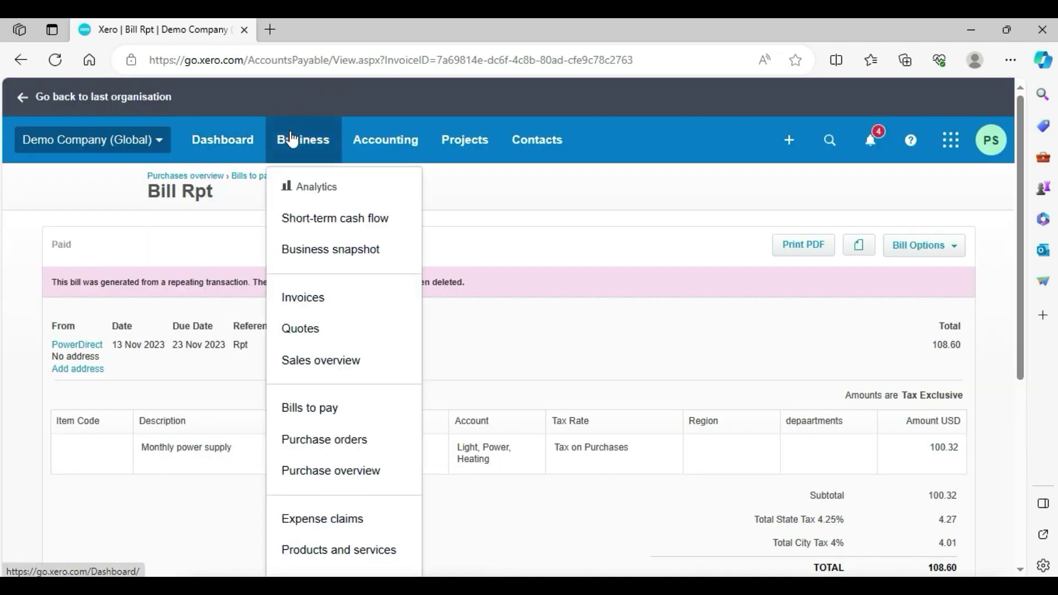
left_click(359, 408)
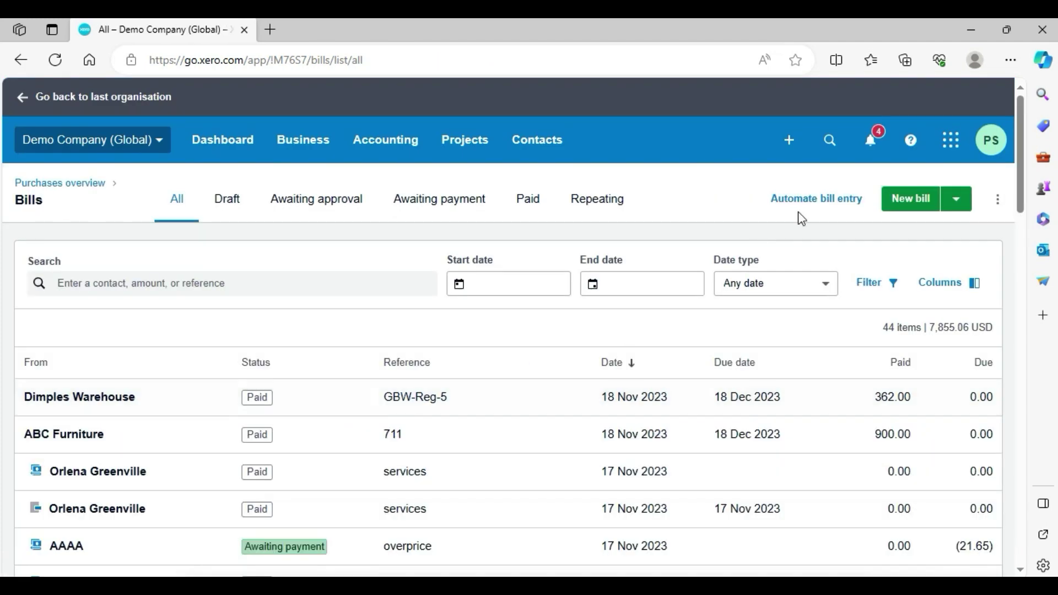
left_click(453, 200)
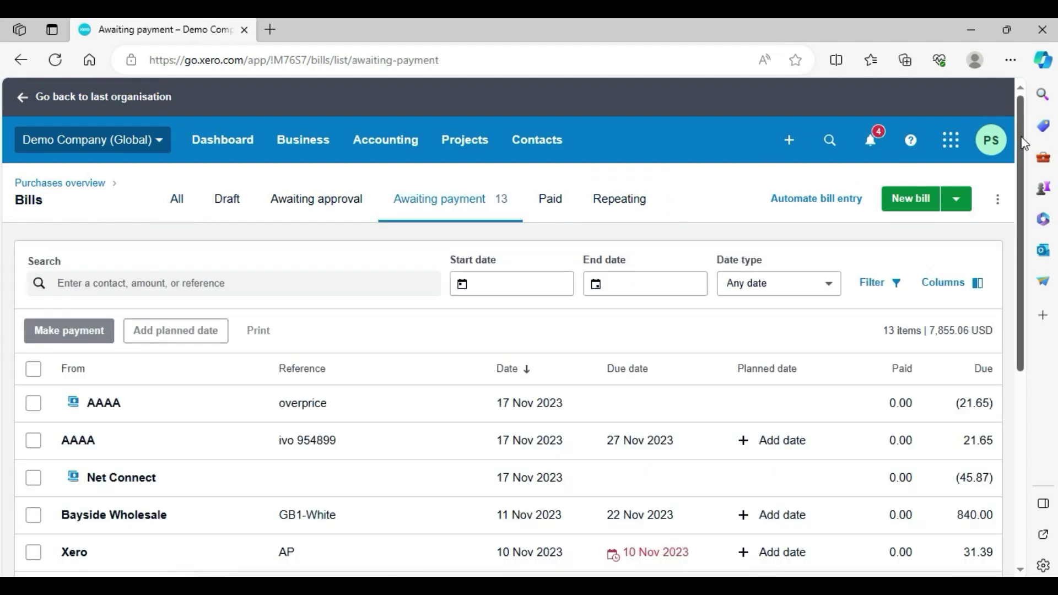
scroll(1016, 207, "down", 2)
left_click_drag(1015, 207, 1013, 297)
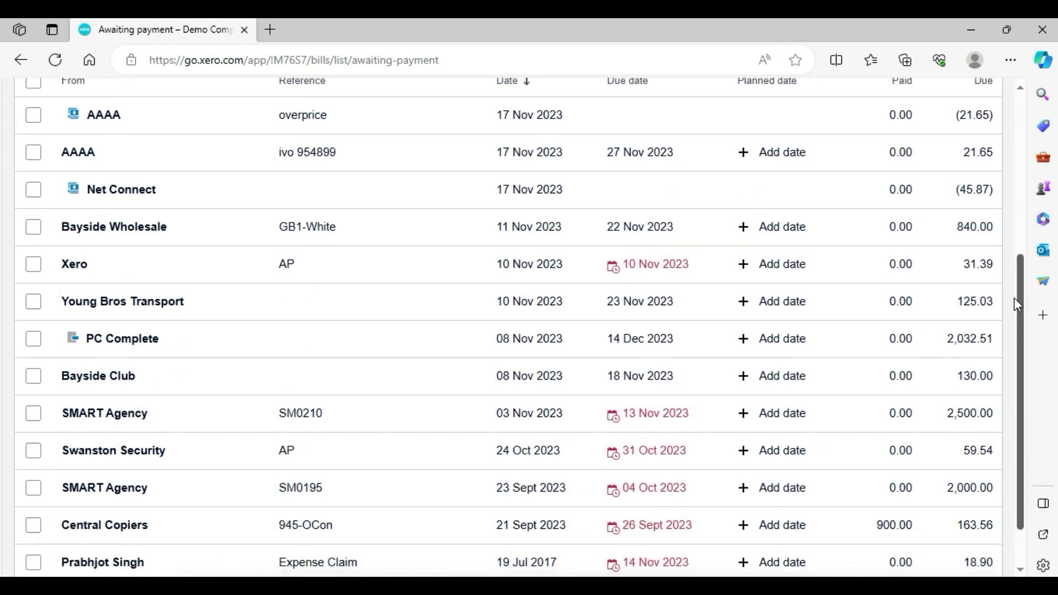
- Pay 540.00 of the 840.00 GB1-White bill on 19 Nov 2023 from Business Bank Account
left_click(177, 221)
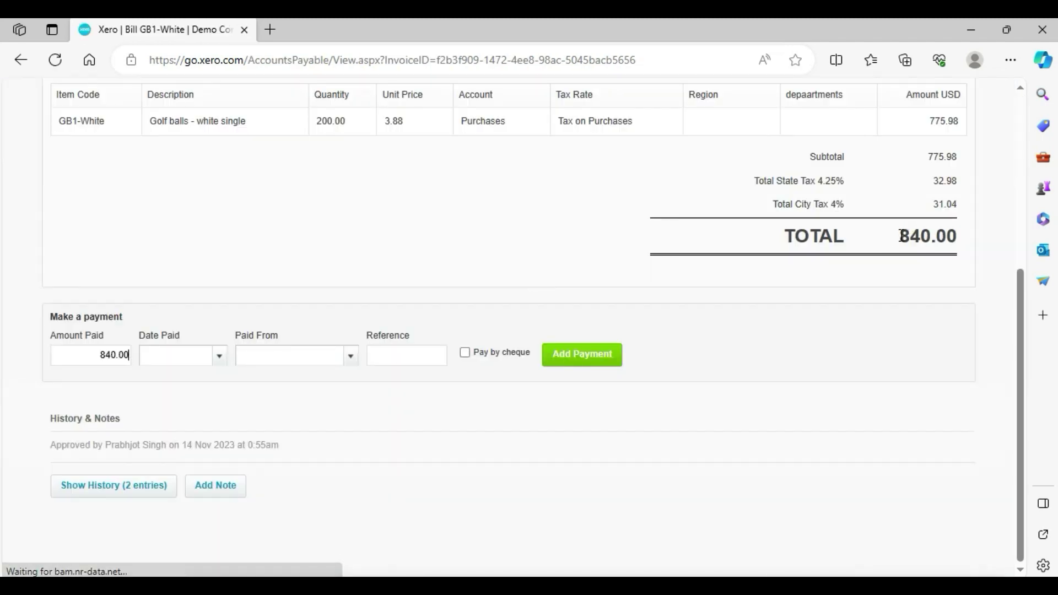
left_click_drag(900, 236, 937, 242)
mouse_move(1017, 302)
left_mouse_down()
mouse_move(1016, 143)
mouse_move(1018, 290)
left_mouse_up()
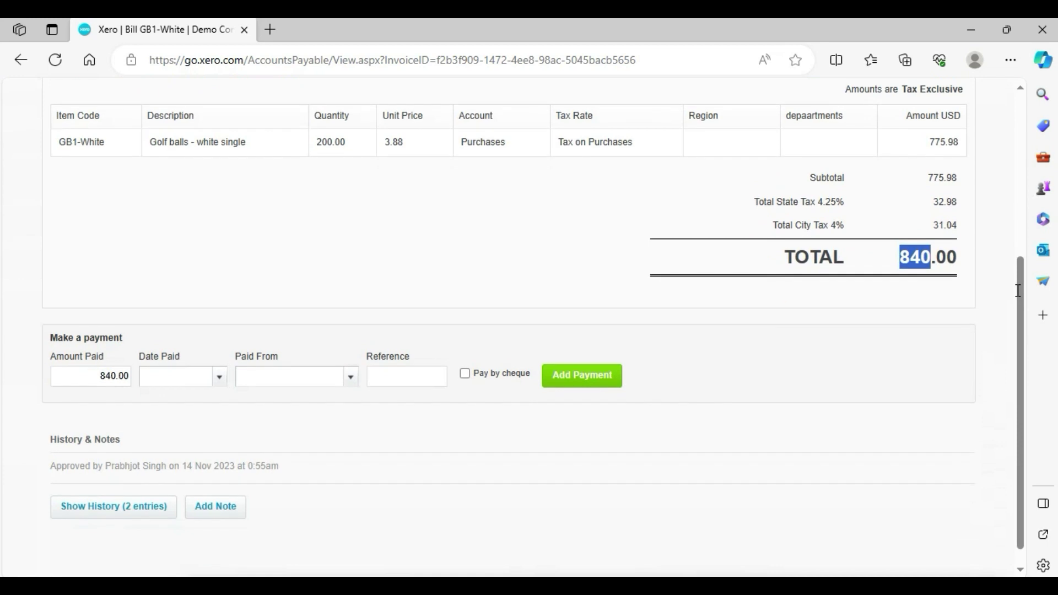
left_click(99, 375)
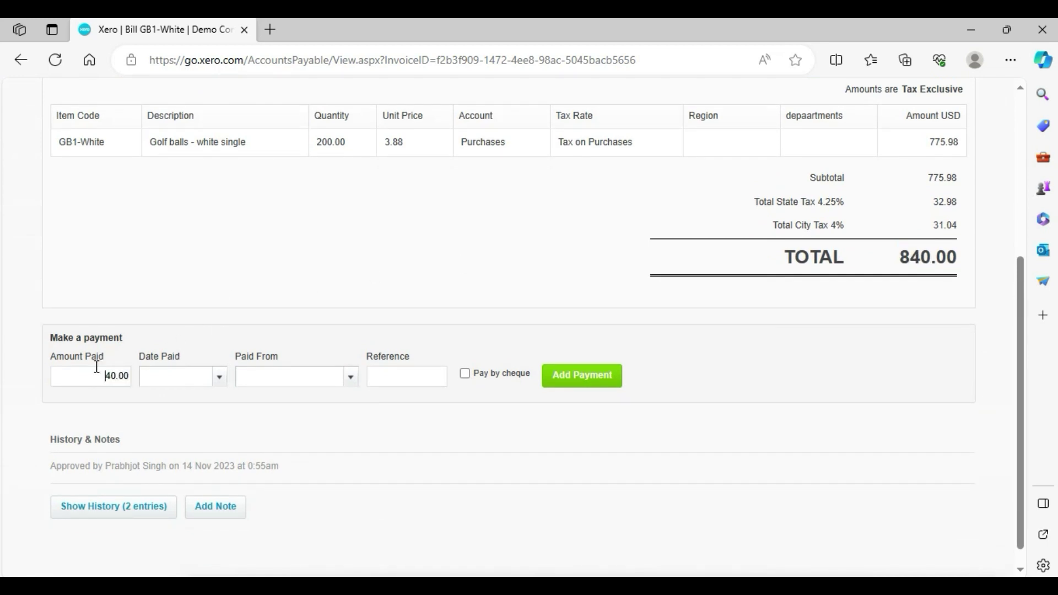
left_click(219, 376)
left_click(159, 275)
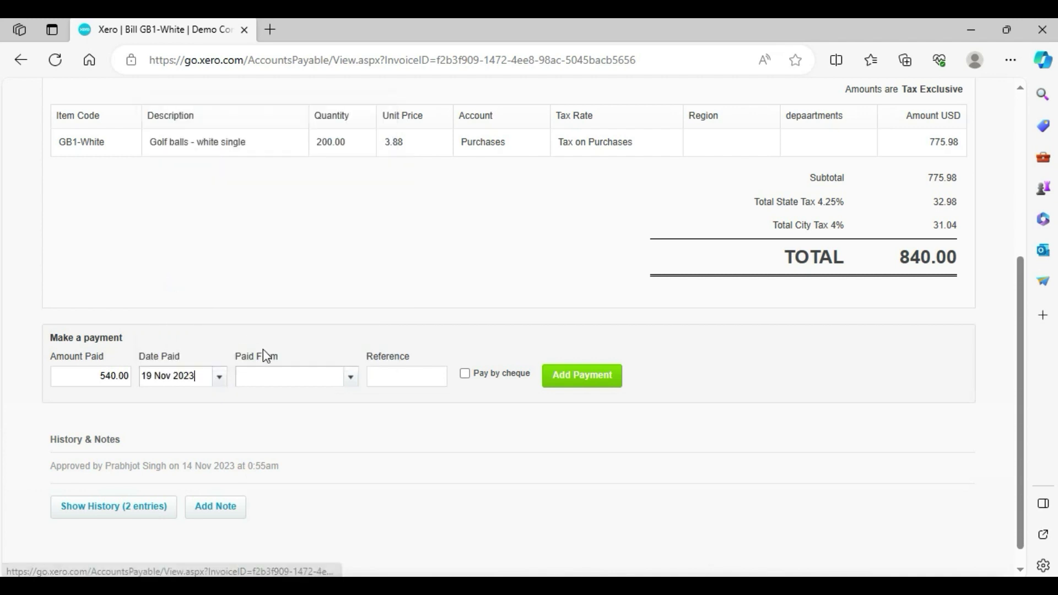
left_click(347, 377)
left_click(295, 437)
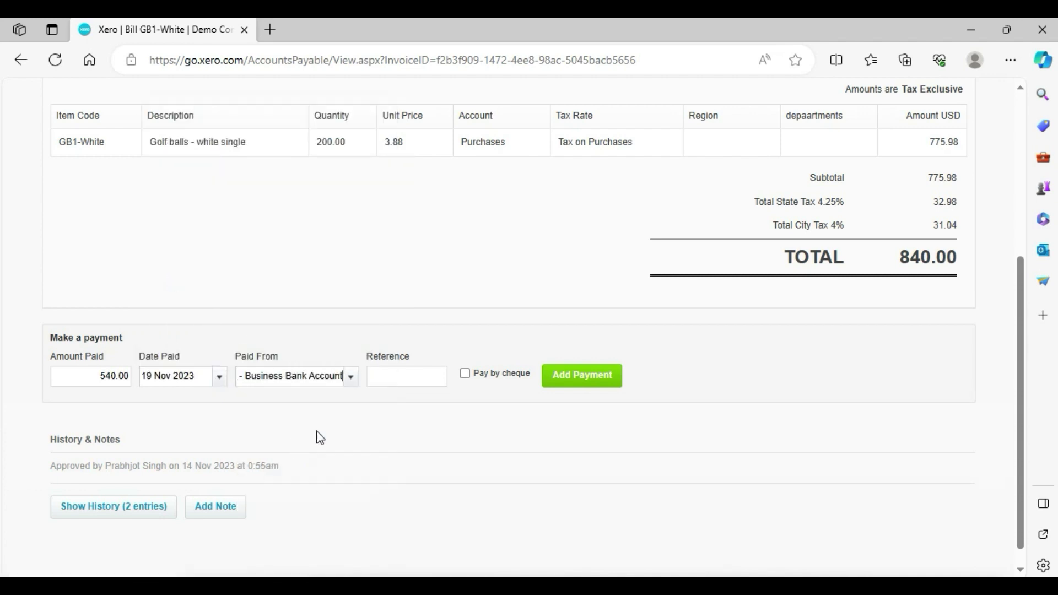
left_click(573, 385)
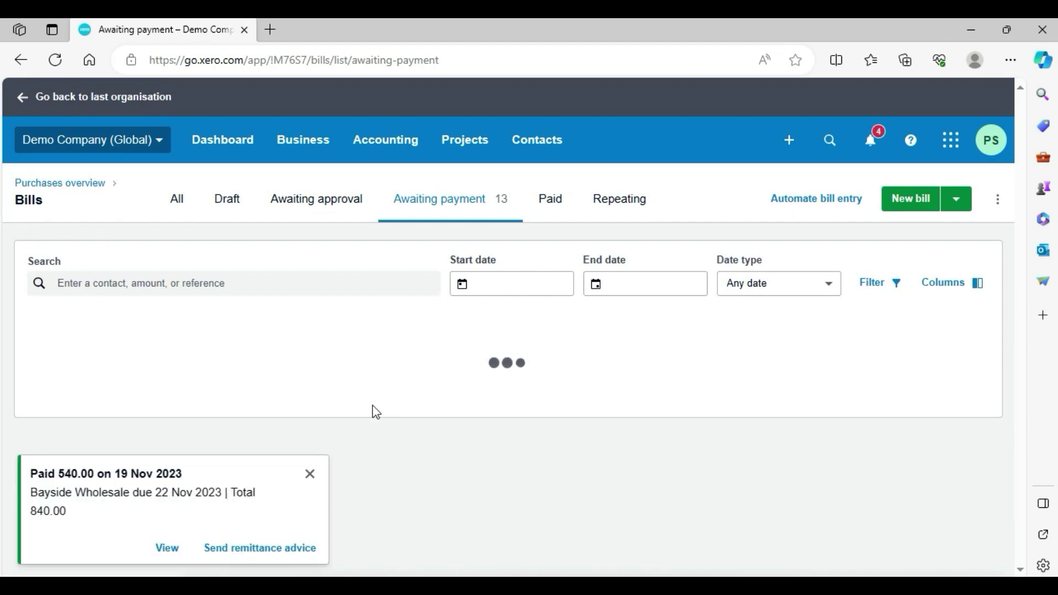
- Dismiss the payment confirmation and reopen the Bayside Wholesale bill with 300.00 due
scroll(625, 493, "down", 5)
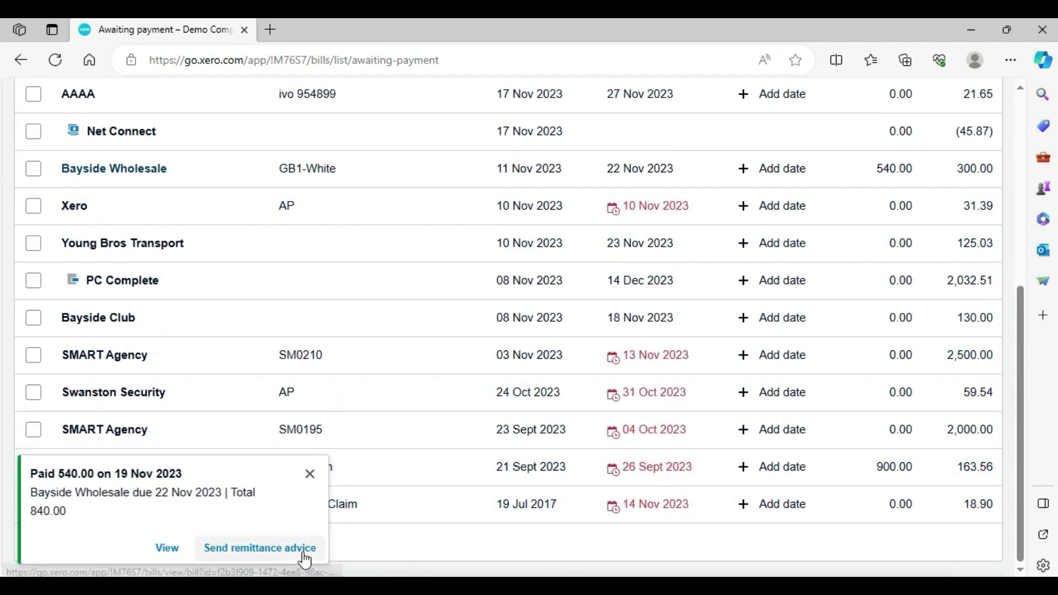
left_click(309, 475)
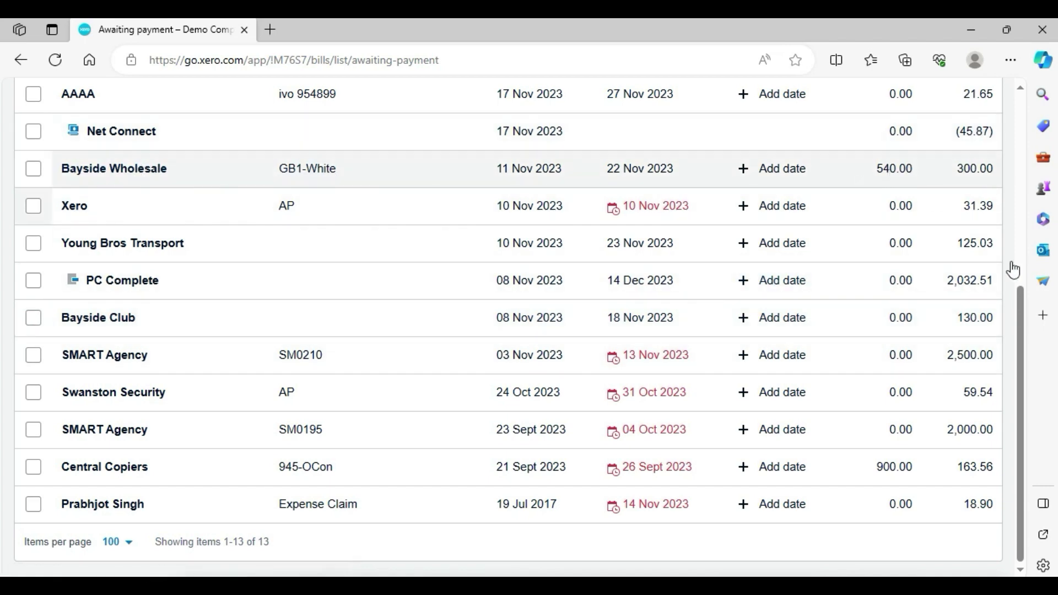
left_click_drag(1020, 314, 994, 169)
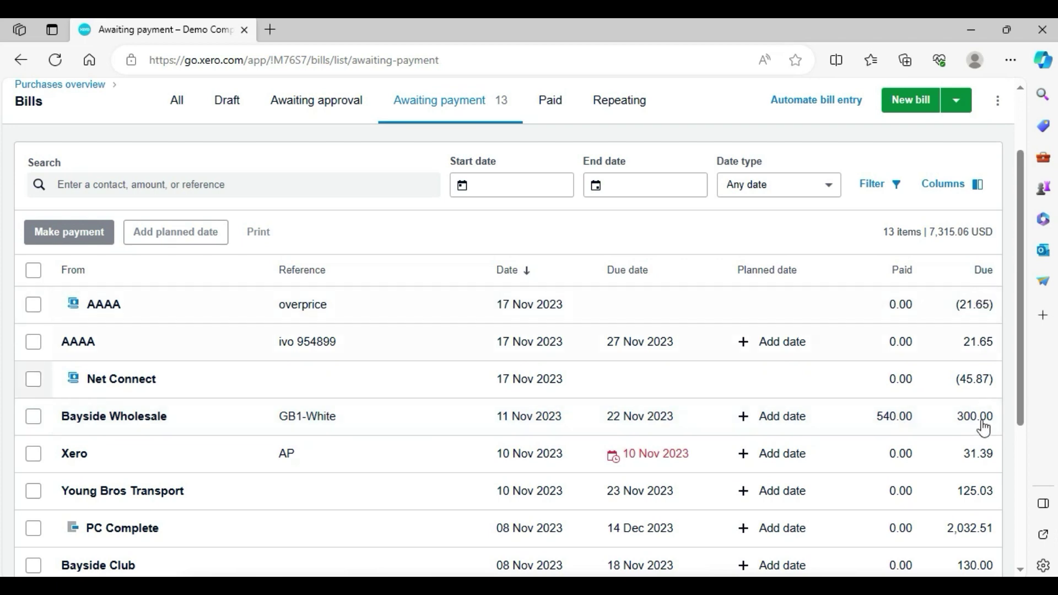
left_click(128, 423)
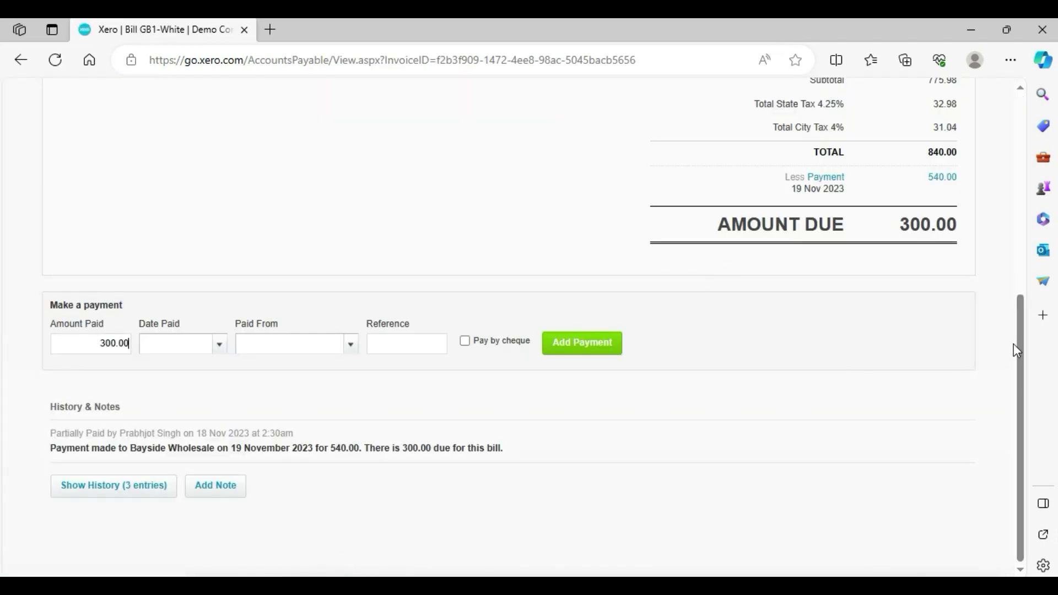
- Pay the remaining 300.00 dated 28 Nov 2023 from 090 - Business Bank Account
left_click_drag(1021, 358, 1007, 256)
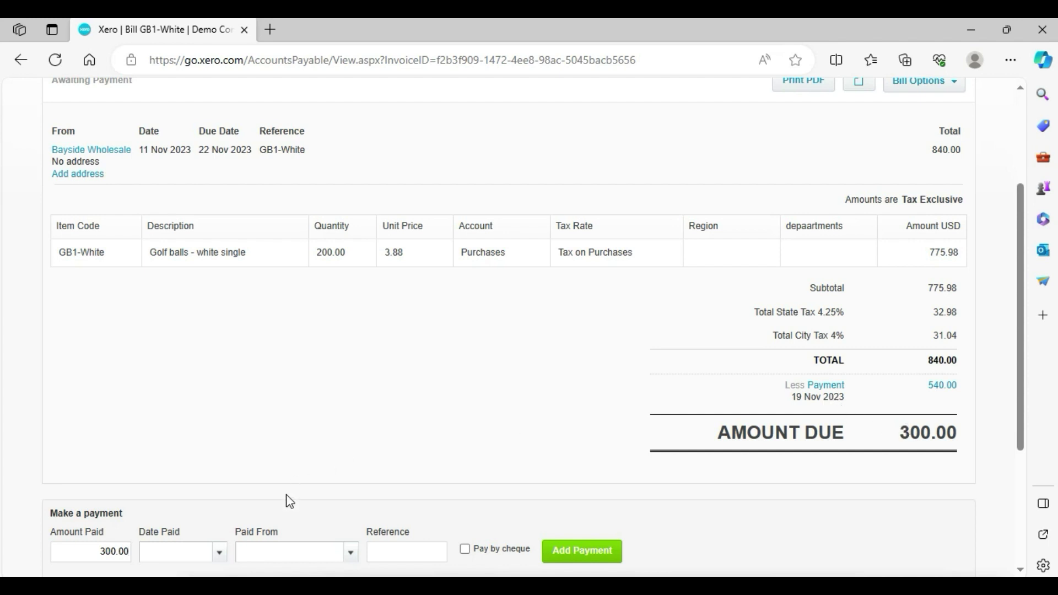
left_click(221, 554)
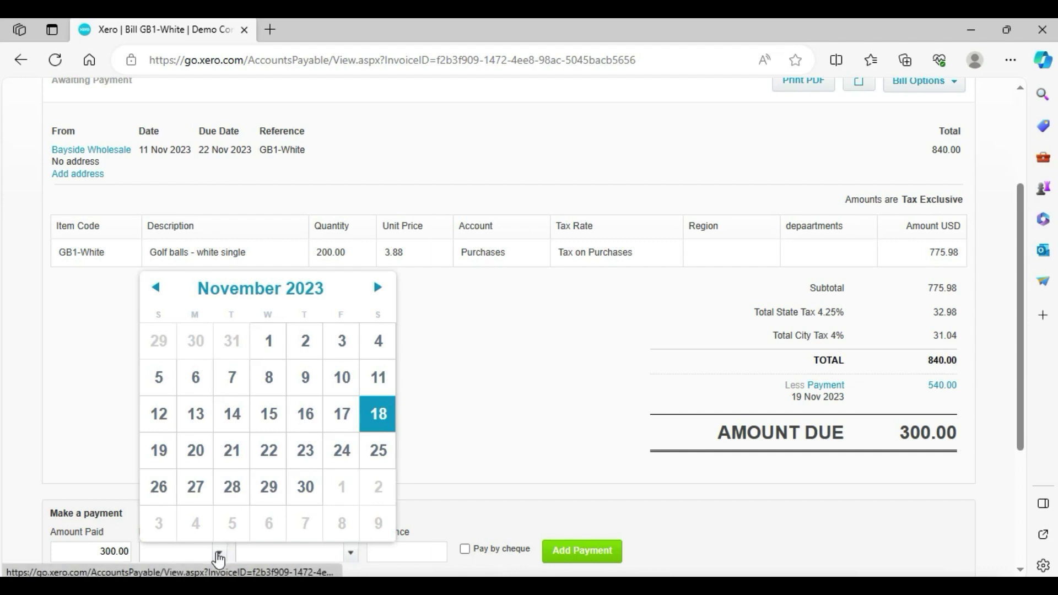
left_click(243, 496)
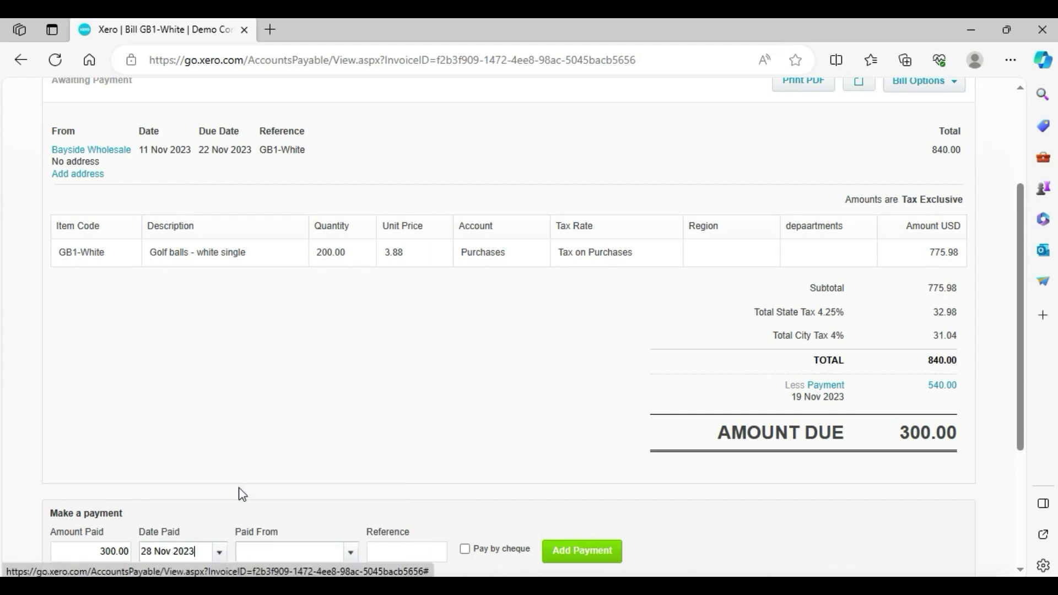
left_click(351, 555)
left_click(308, 573)
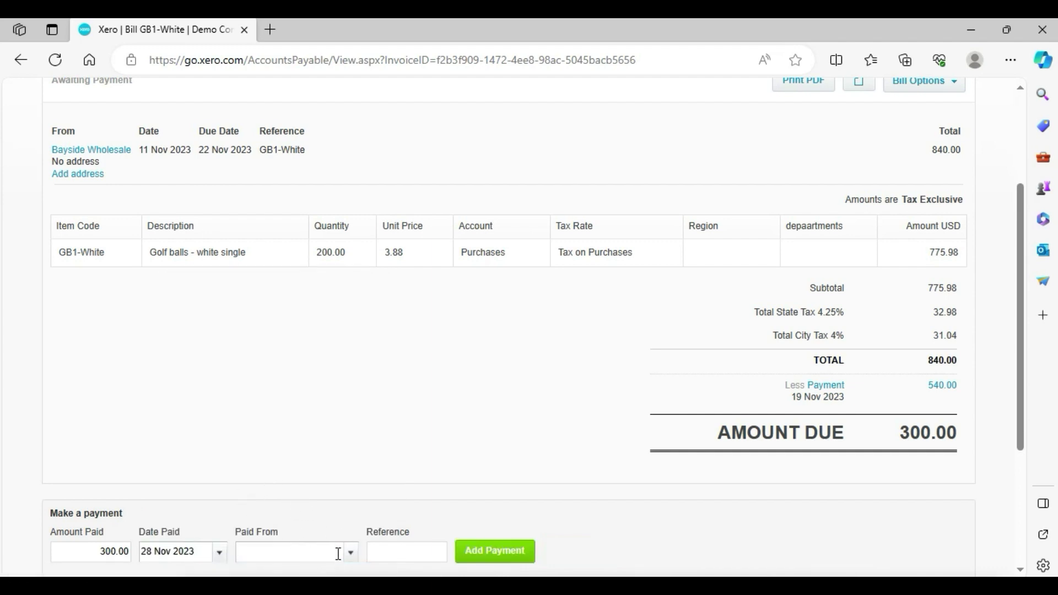
scroll(337, 552, "down", 1)
left_click(350, 490)
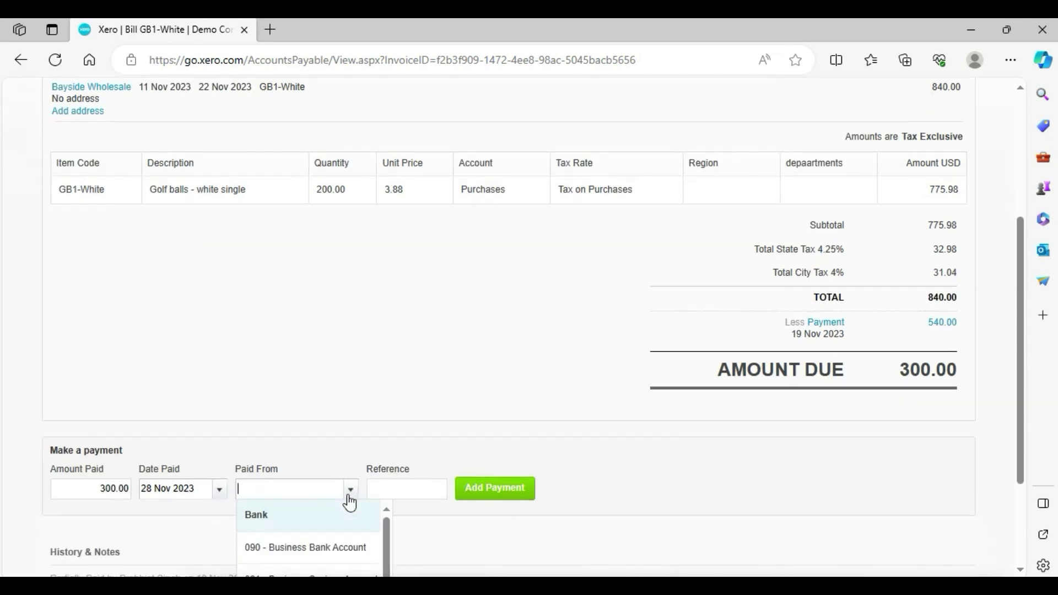
left_click(313, 546)
left_click(570, 487)
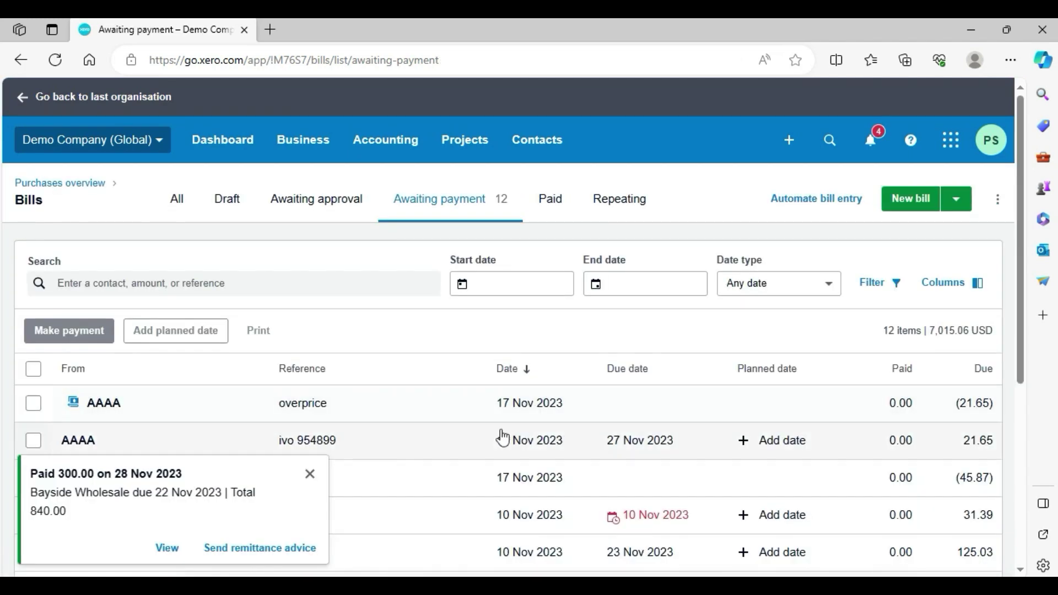
- Switch Bills to the Paid tab and find the Bayside Wholesale GB1-White row
left_click_drag(1020, 196, 1012, 392)
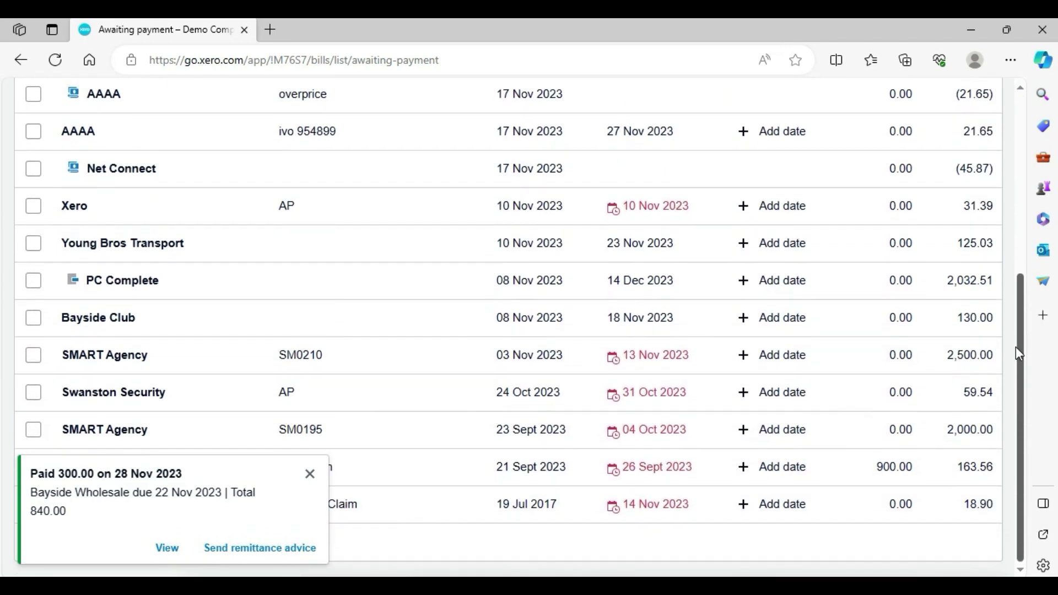
left_click_drag(1017, 352, 996, 373)
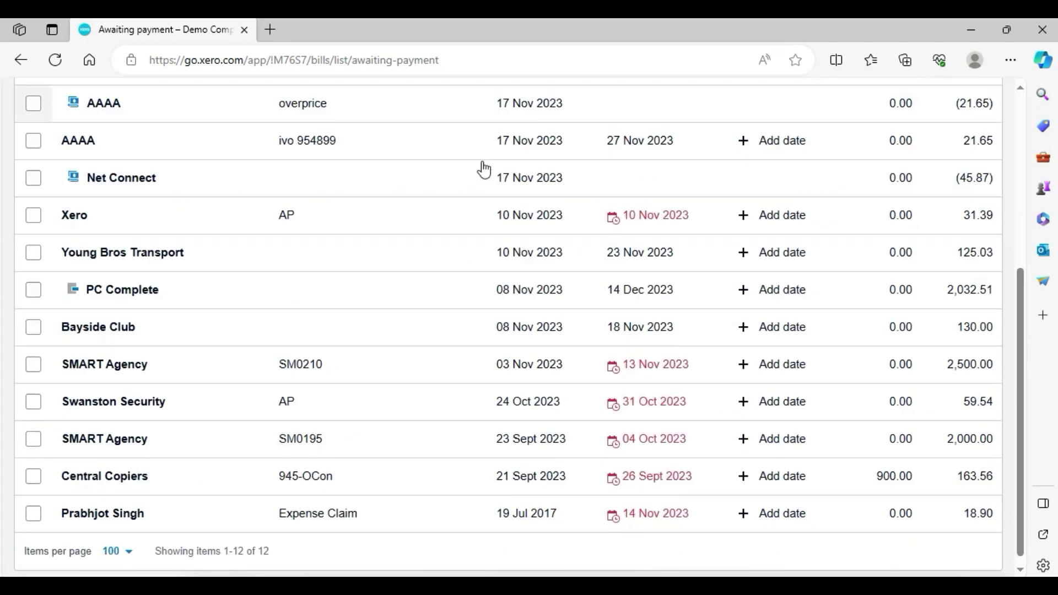
left_click(1020, 136)
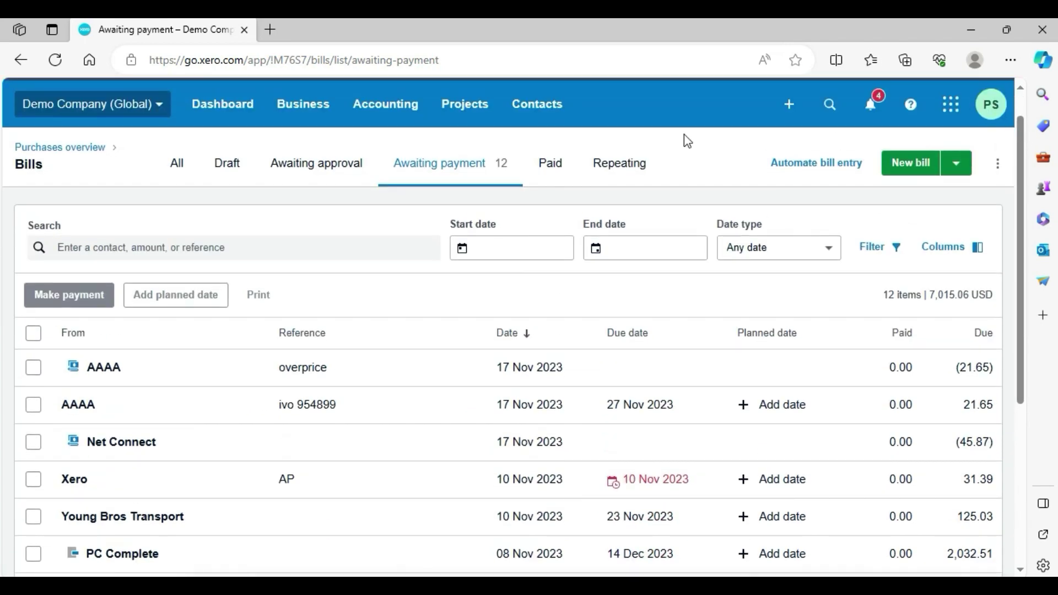
left_click(540, 164)
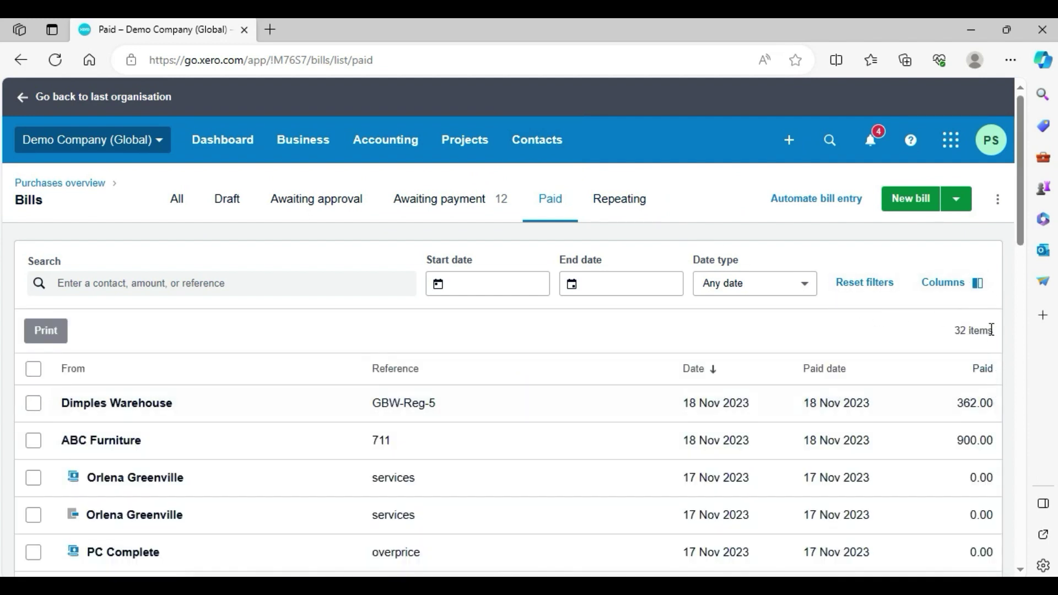
left_click_drag(1015, 247, 1032, 351)
left_click(382, 414)
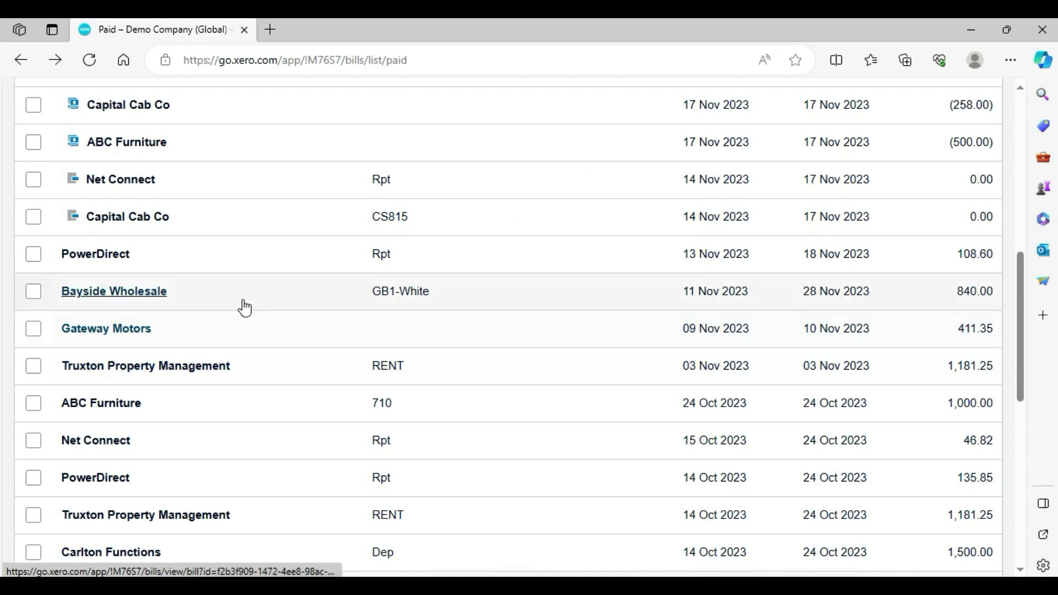
- Open bill GB1-White and verify its two payments total 840.00 with 0.00 due
left_click(160, 292)
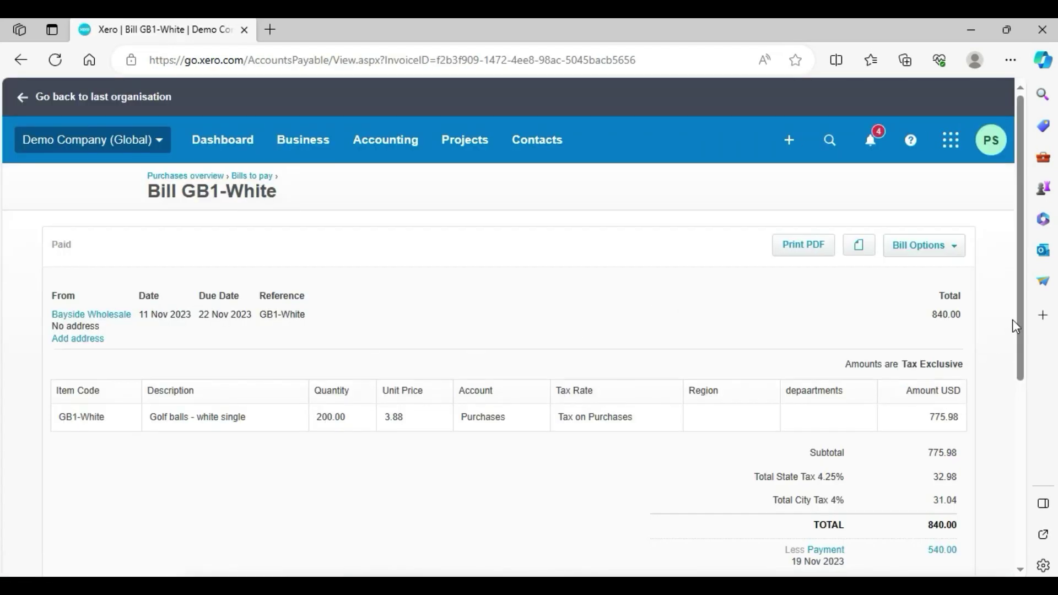
scroll(1016, 385, "down", 3)
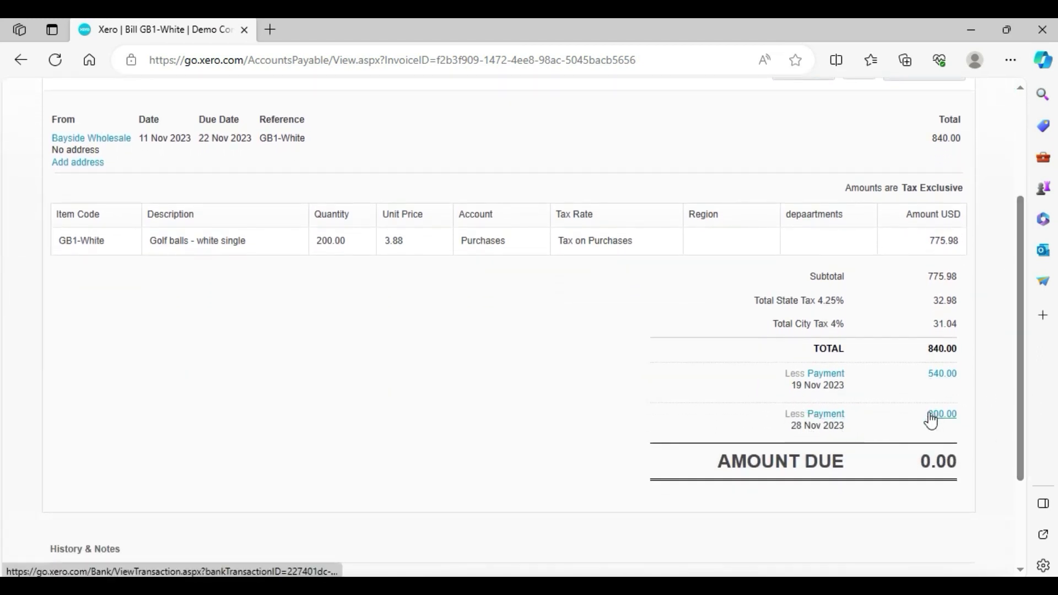
left_click_drag(914, 463, 956, 435)
left_click(984, 389)
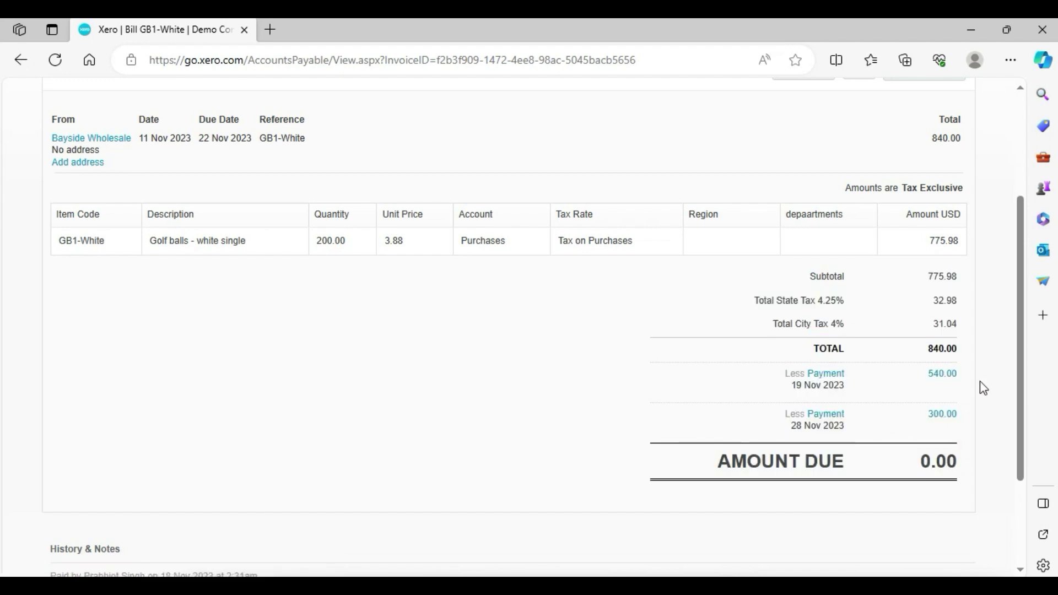
scroll(1016, 317, "up", 3)
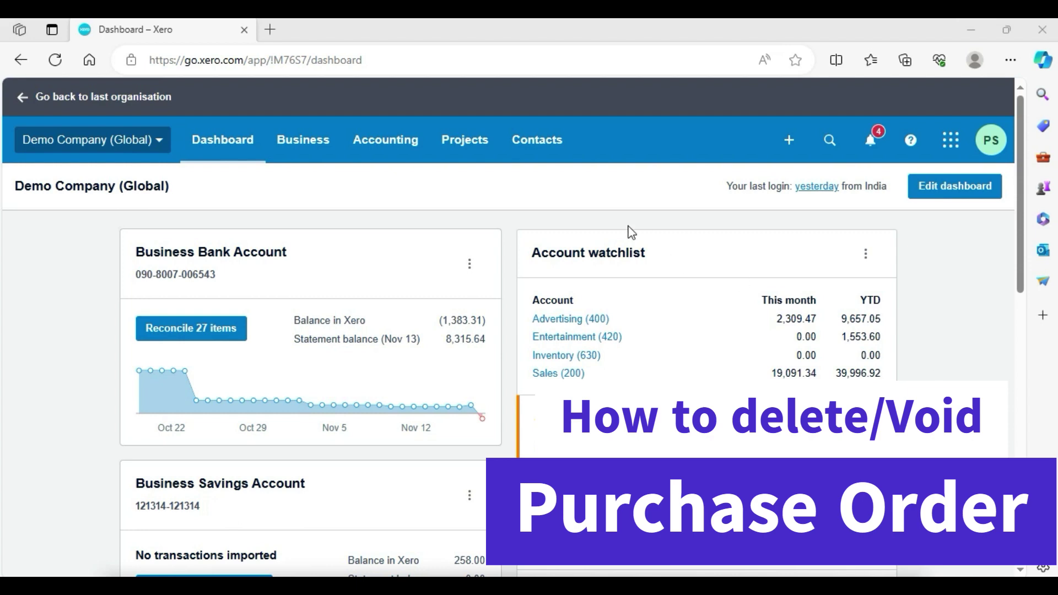
- Go from Bills to pay to the Purchase Orders list through the Business menu
left_click(309, 156)
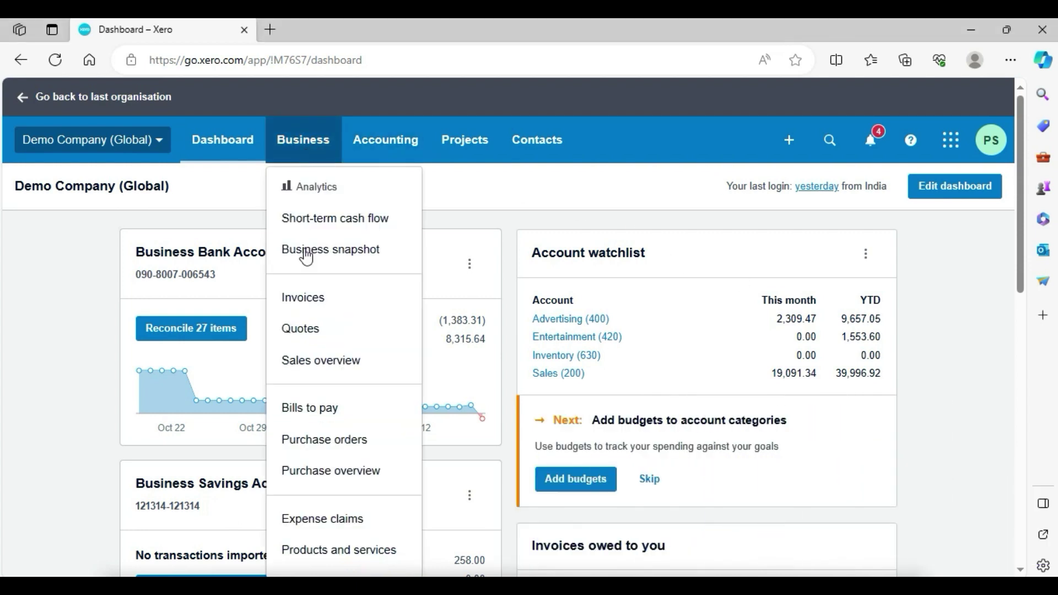
left_click(297, 412)
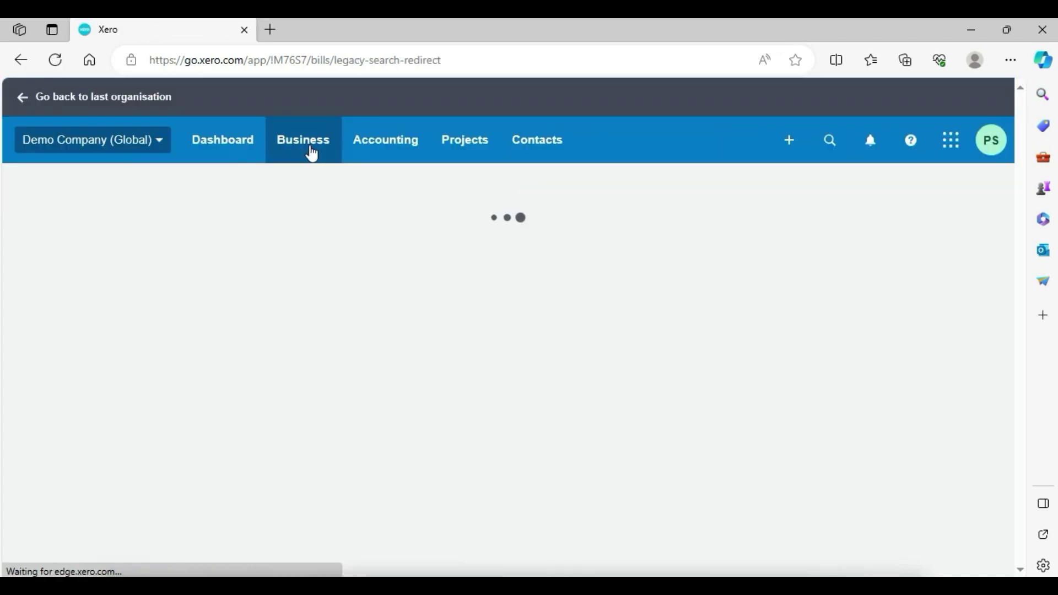
left_click(306, 144)
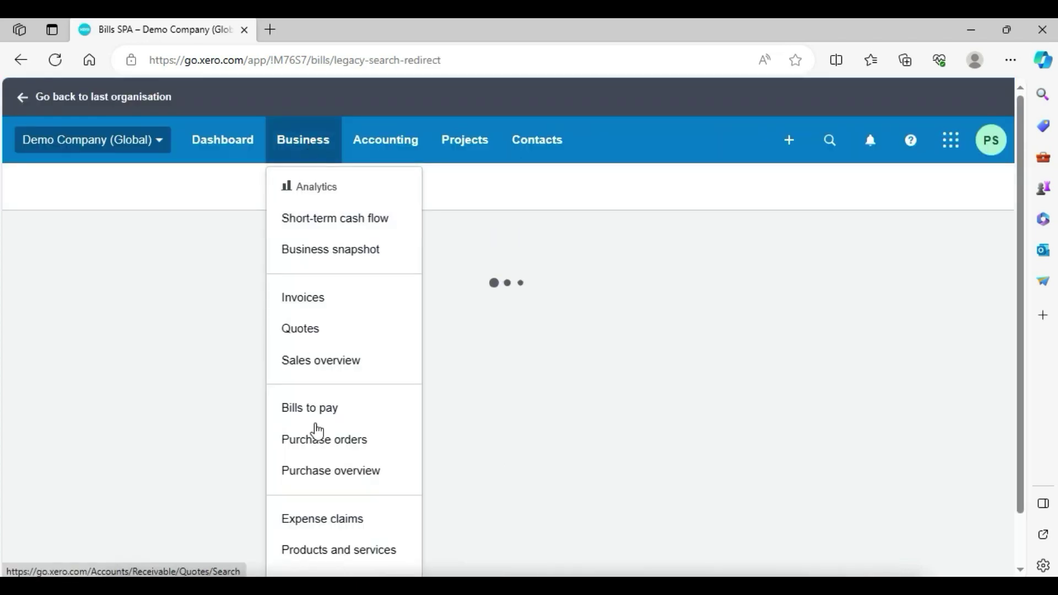
left_click(319, 439)
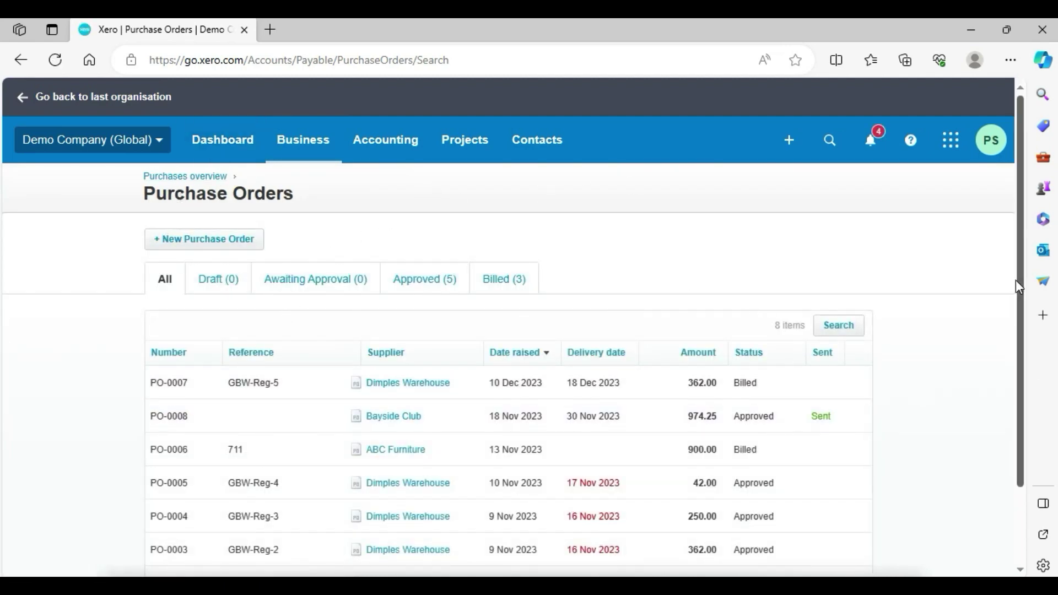
- Find the awaiting-payment Bayside Club Room hire bill for 130.00 in All bills and open it
left_click_drag(1017, 281, 1034, 397)
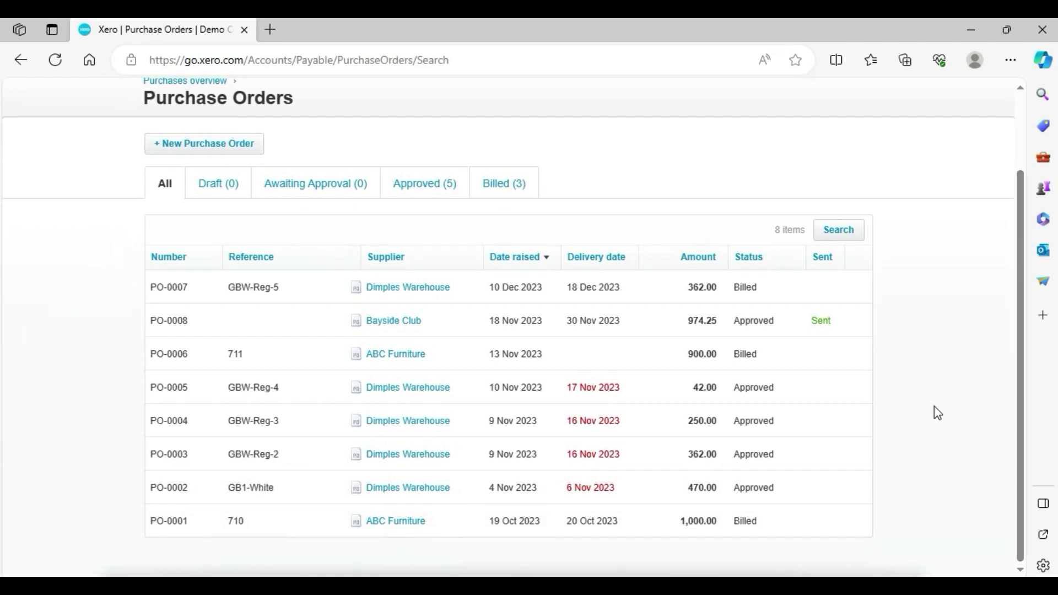
left_click(373, 505)
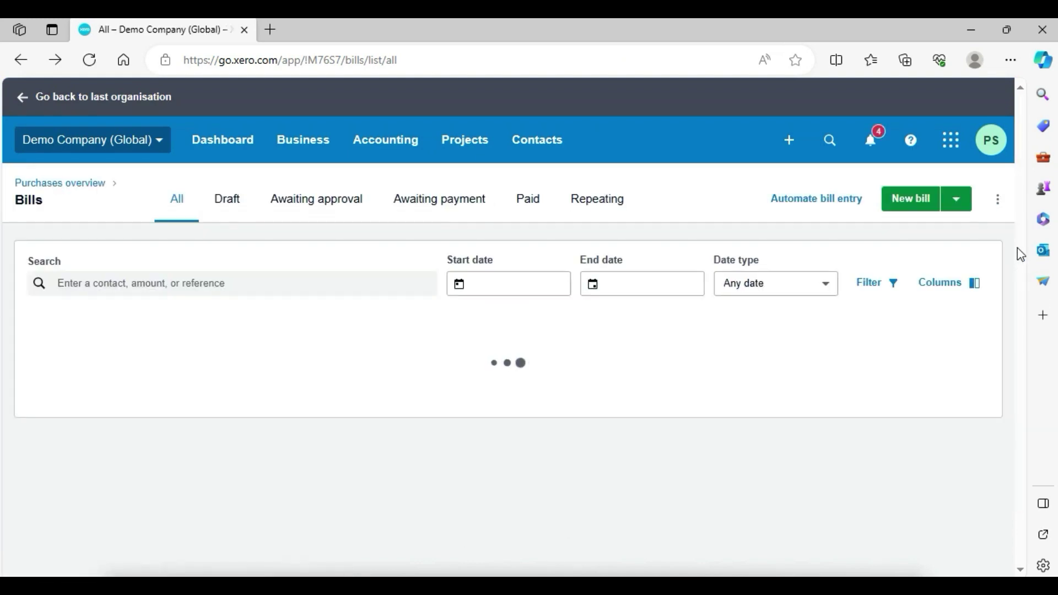
scroll(1020, 244, "down", 5)
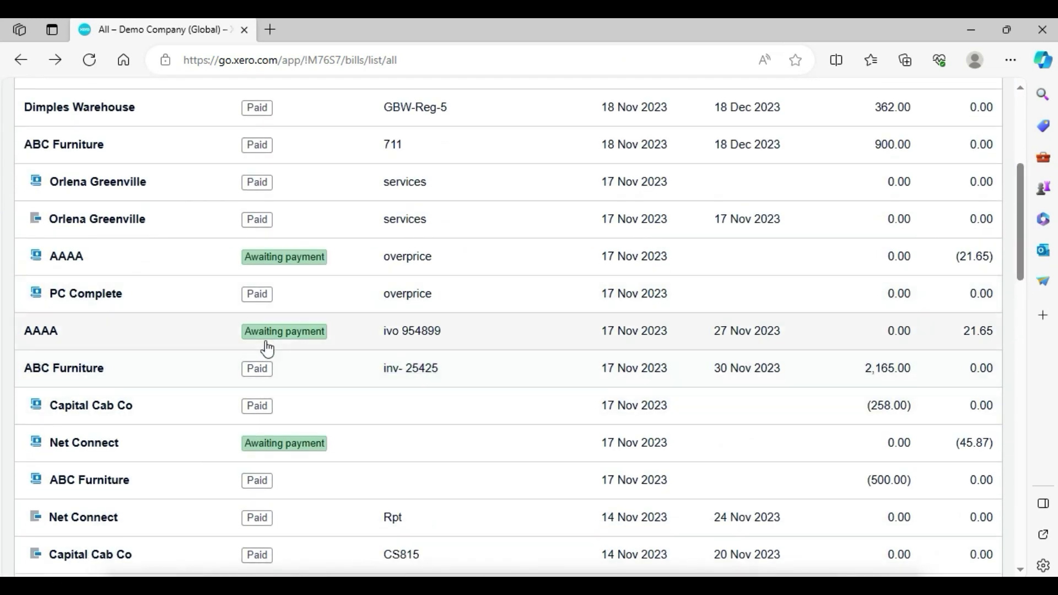
left_click_drag(1023, 186, 1017, 307)
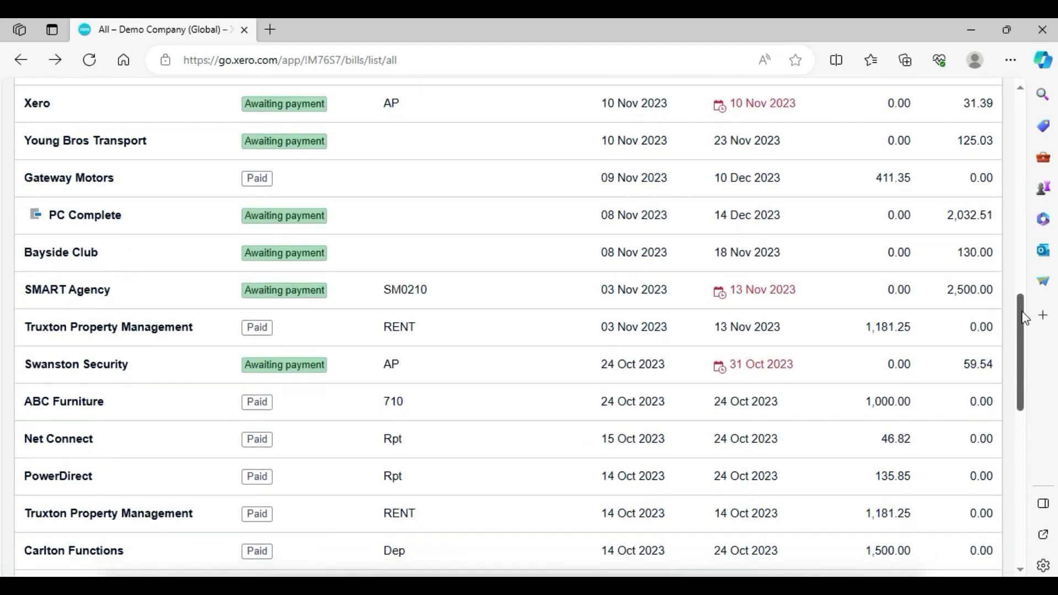
left_click(205, 250)
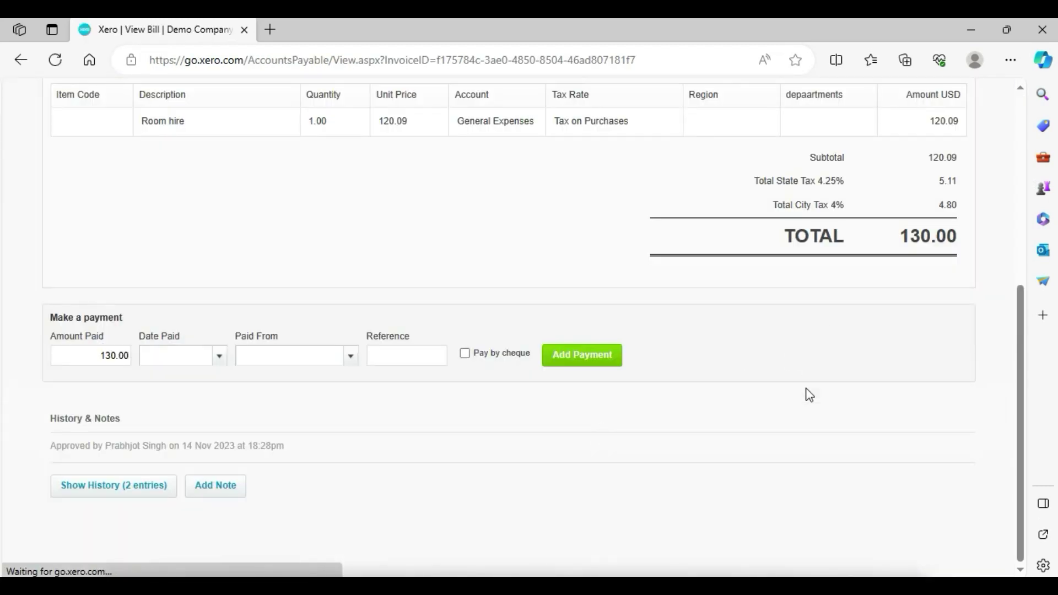
- Void the Bayside Club Room hire bill from Bill Options and confirm the voiding
left_click_drag(1020, 323, 1020, 165)
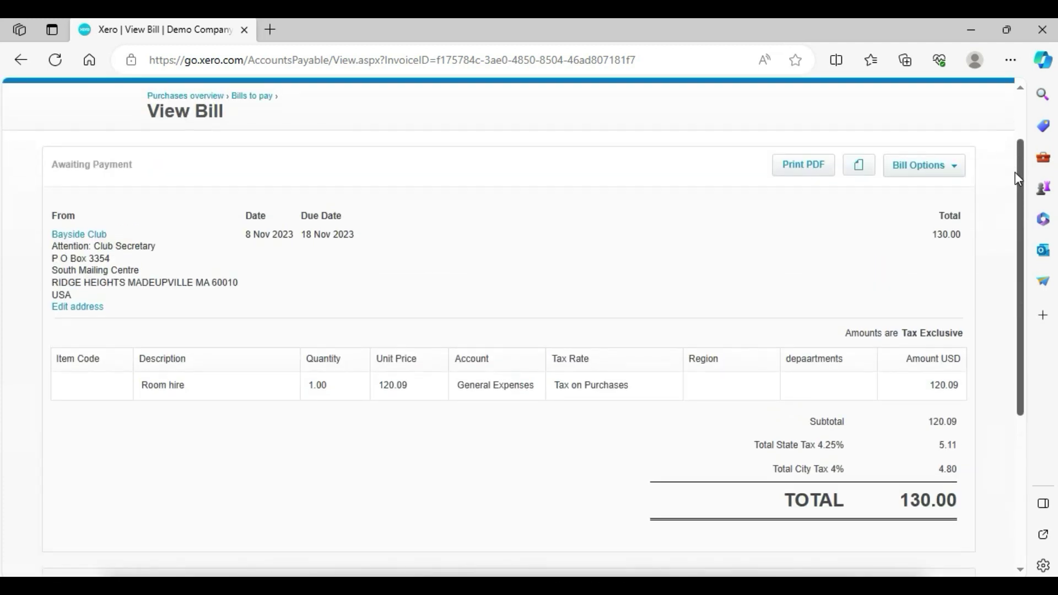
left_click(954, 170)
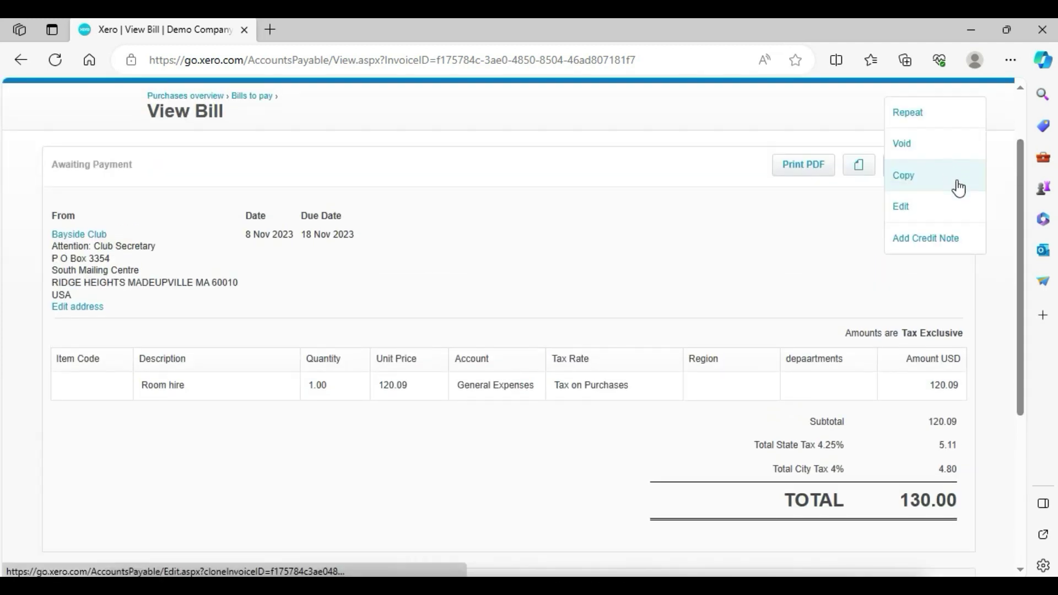
double_click(826, 226)
left_click(952, 162)
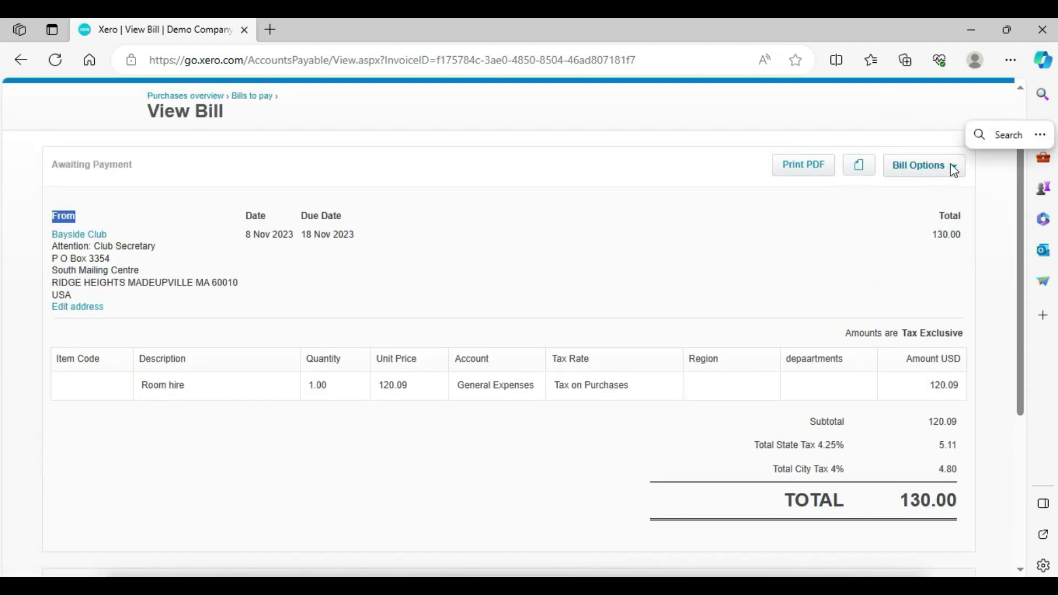
left_click(953, 168)
left_click(925, 224)
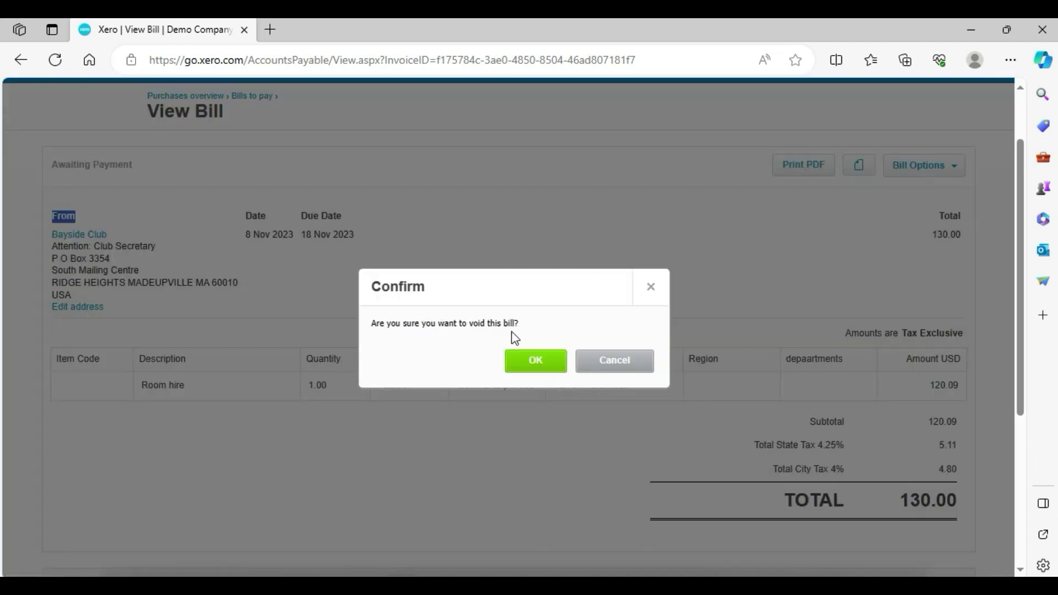
left_click(538, 361)
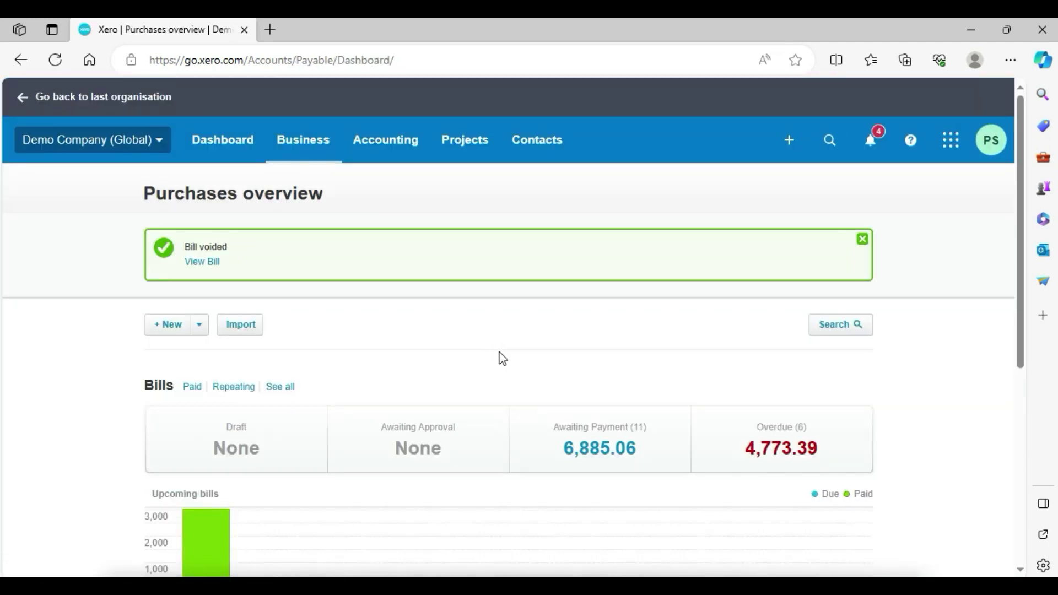
- Open Bayside Club's purchase order PO-0008 from the Purchase Orders list
left_click(863, 240)
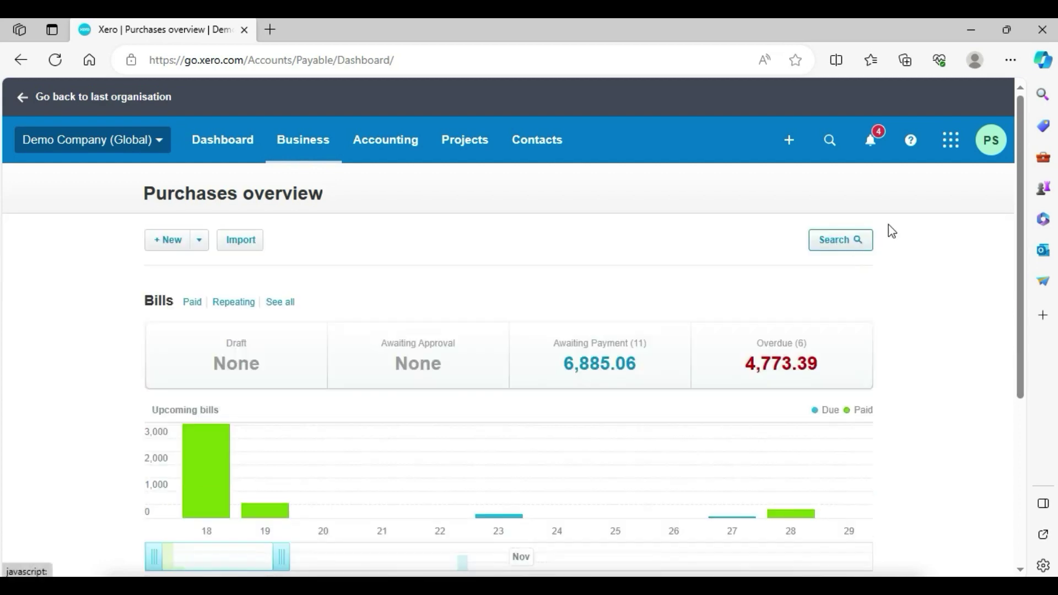
left_click(295, 145)
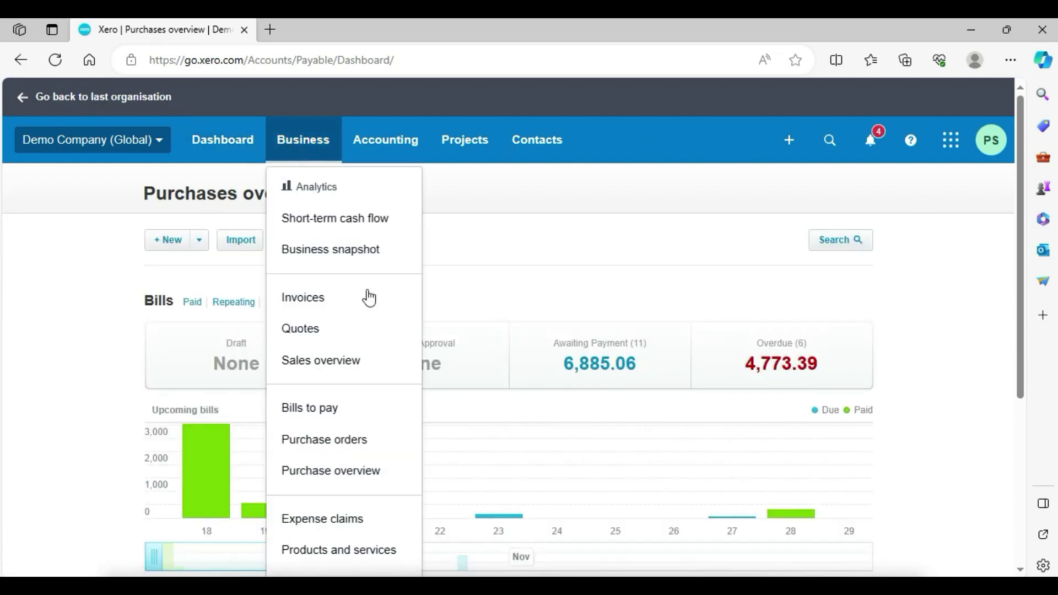
left_click(375, 441)
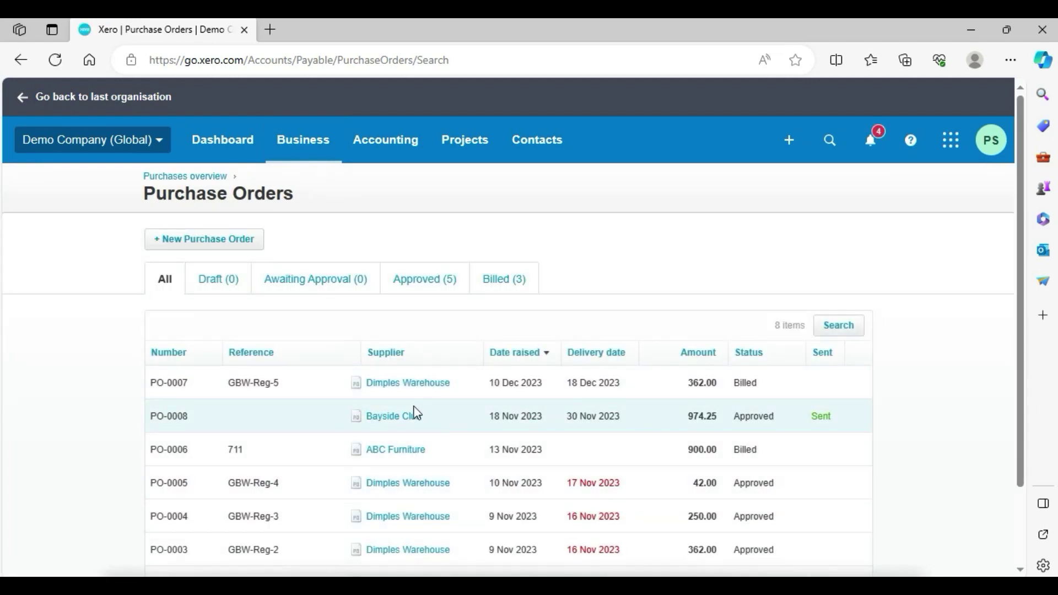
left_click(385, 427)
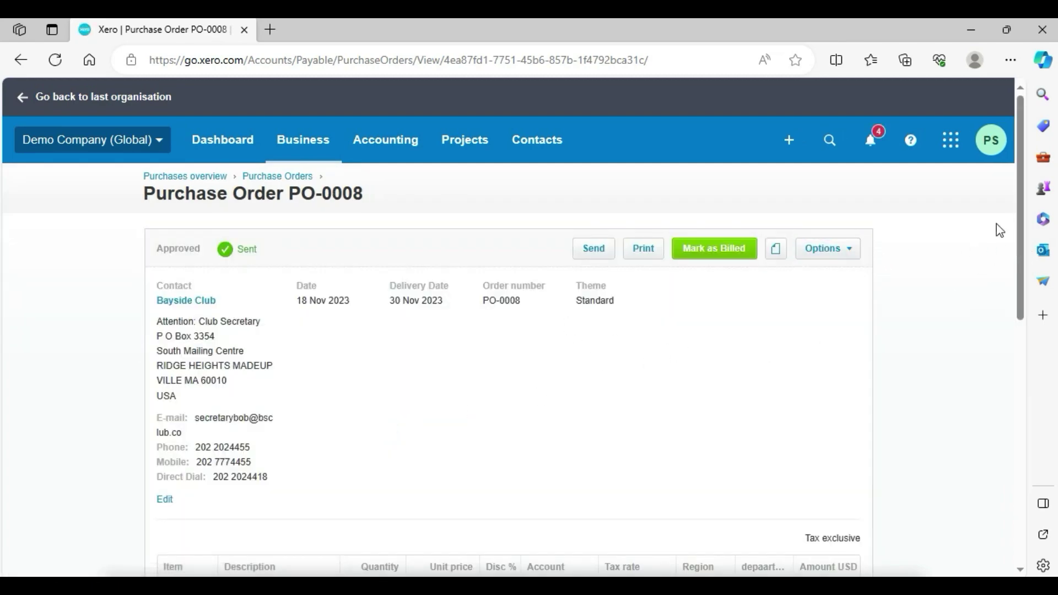
- Copy PO-0008 into a new draft Purchase Order using Options > Copy to
left_click_drag(1023, 207, 1046, 347)
scroll(946, 203, "up", 5)
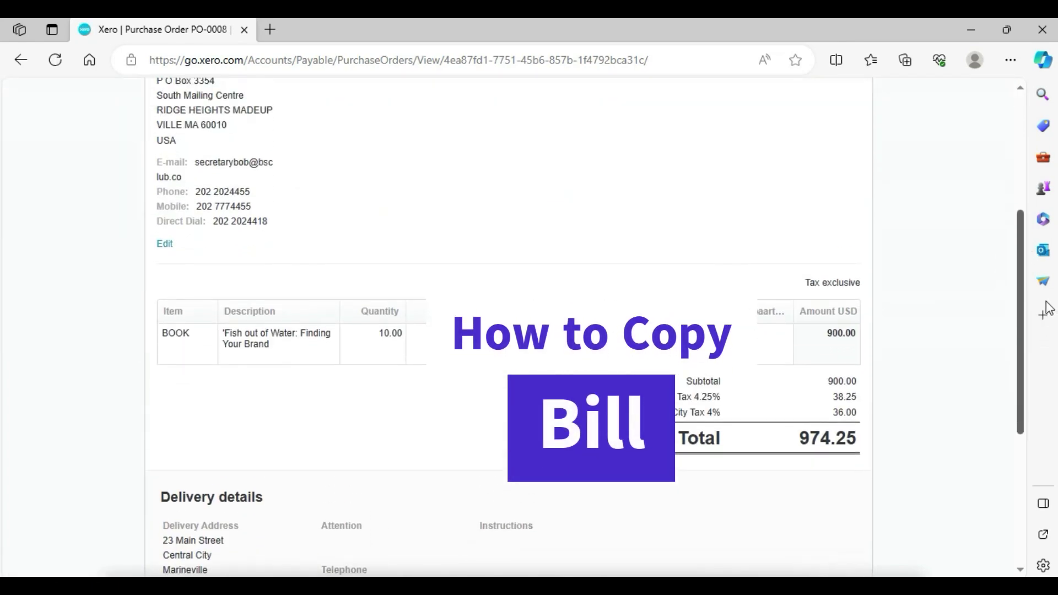
left_click(857, 251)
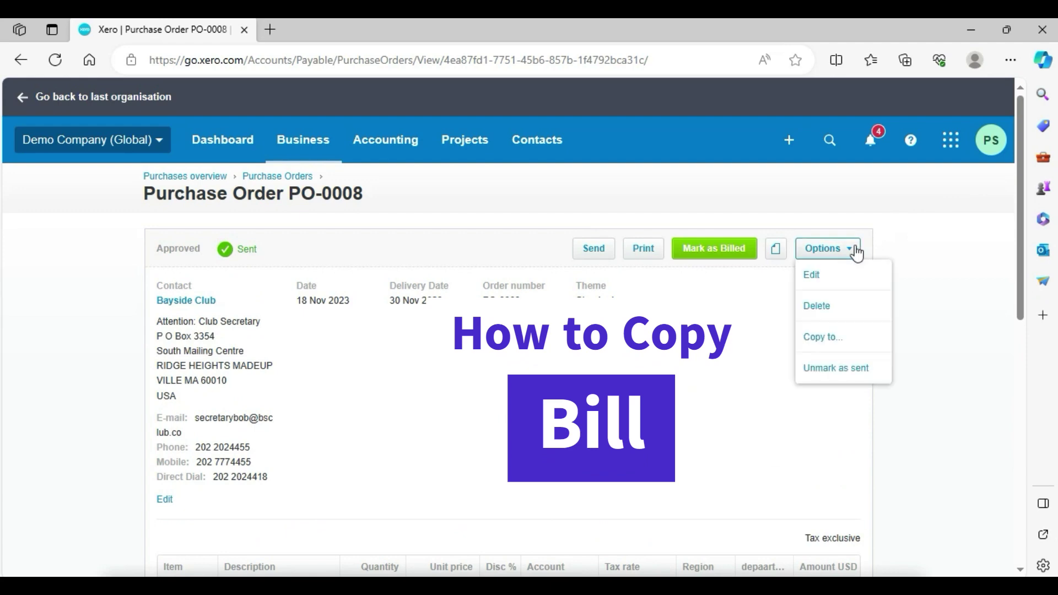
left_click(848, 338)
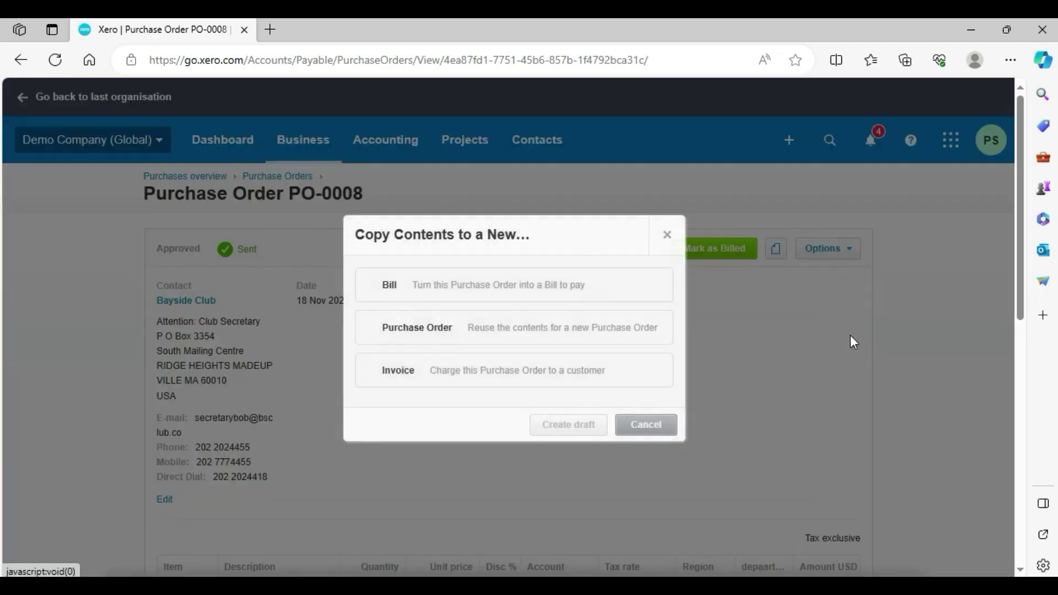
left_click(389, 331)
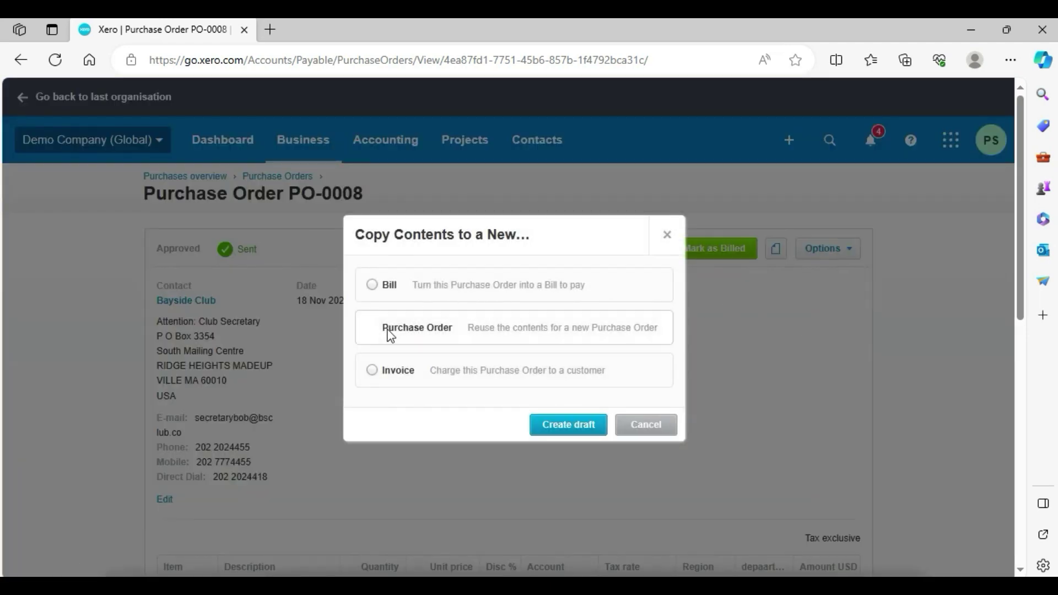
left_click(558, 425)
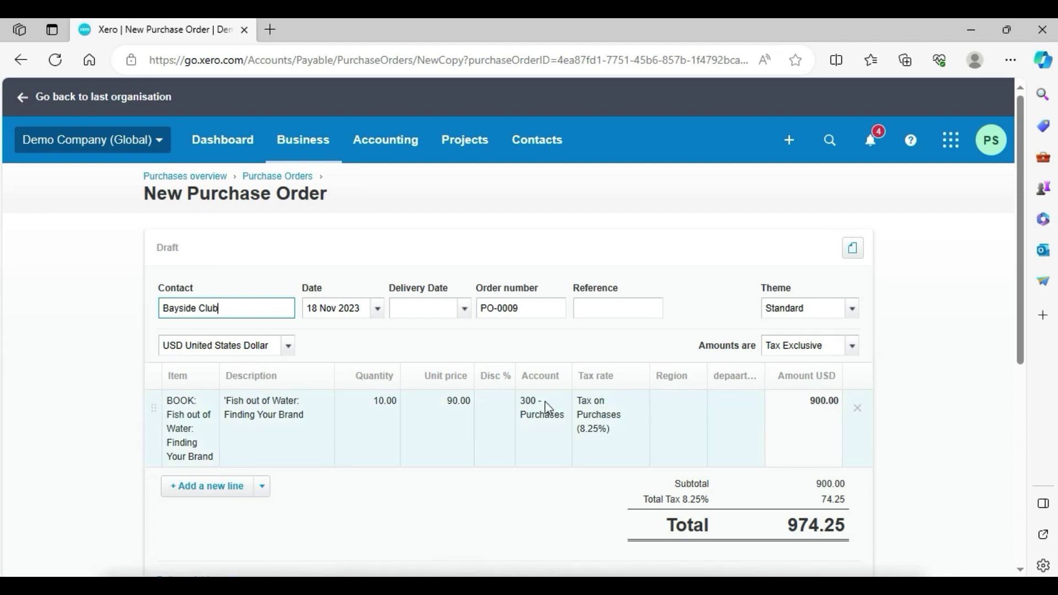
- Replace the Bayside Club contact with ABC Furniture on the new order
left_click_drag(230, 309, 160, 307)
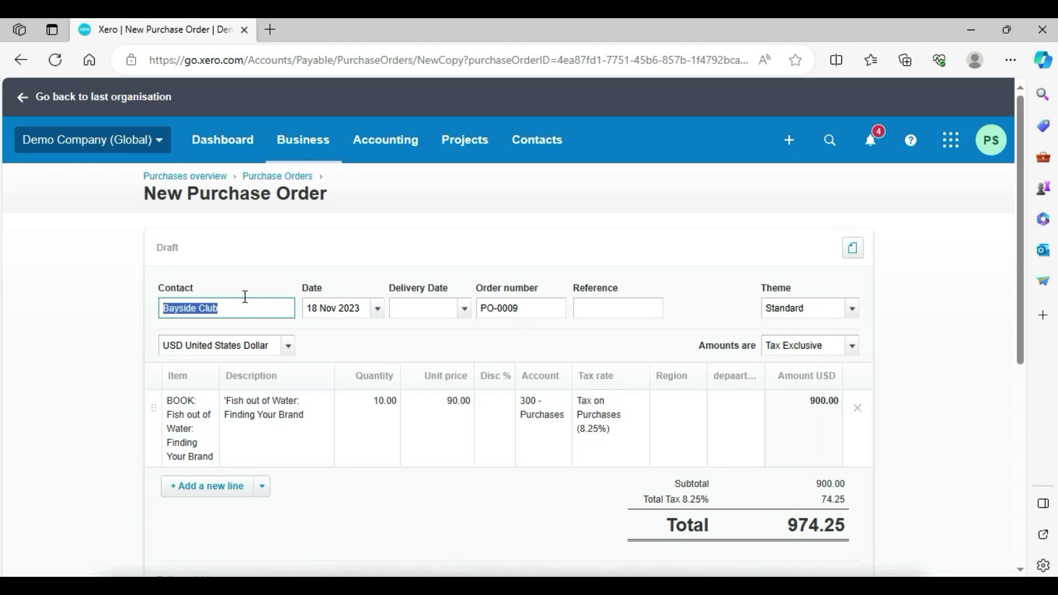
key("BackSpace")
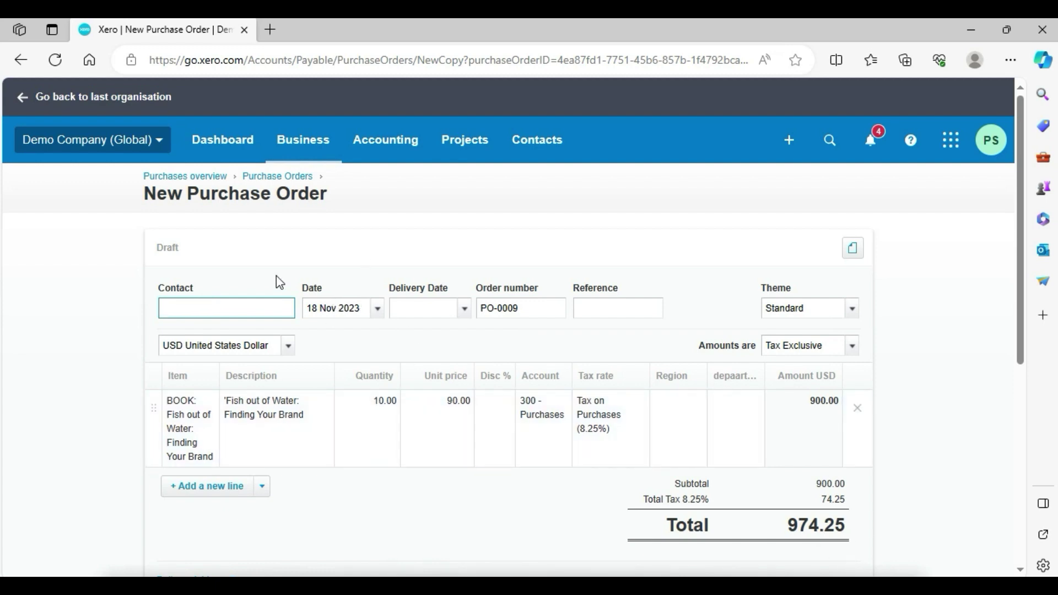
type("ab")
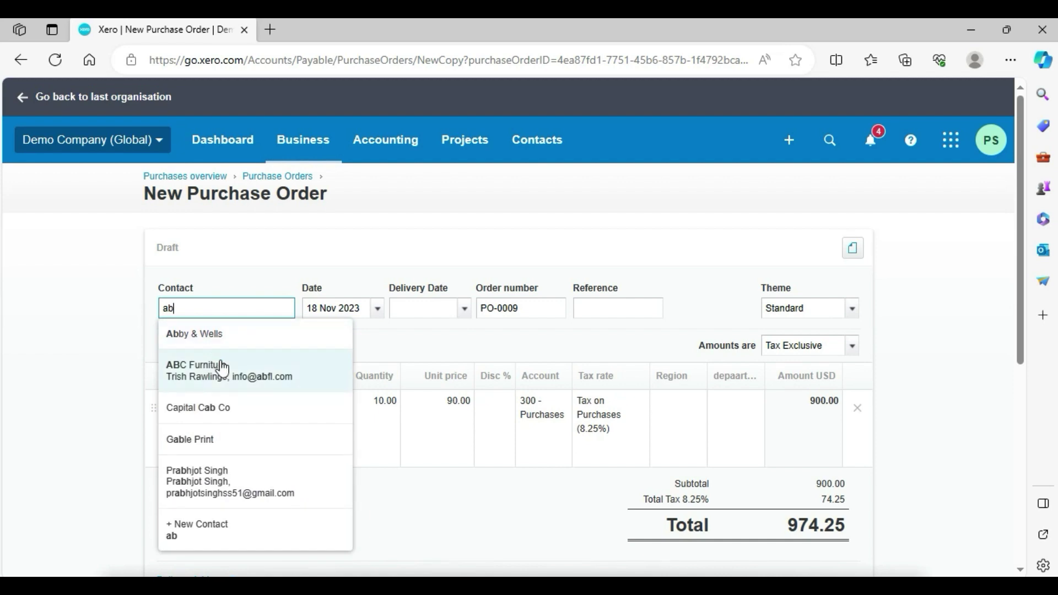
left_click(222, 366)
- Set the delivery date to 25 Nov 2023 and approve purchase order PO-0009
left_click(425, 313)
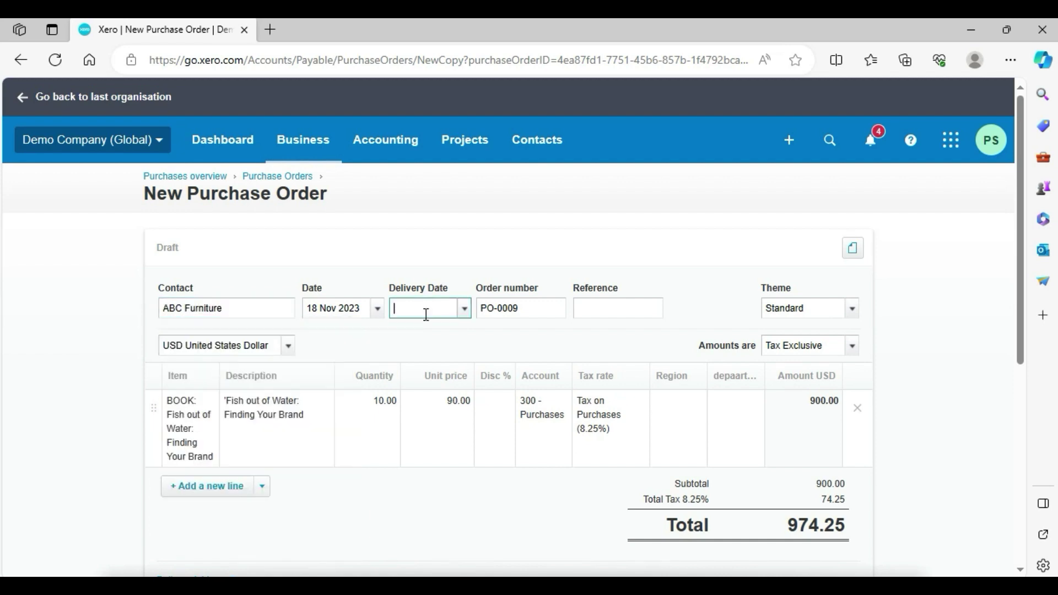
left_click(464, 312)
left_click(463, 312)
left_click(463, 312)
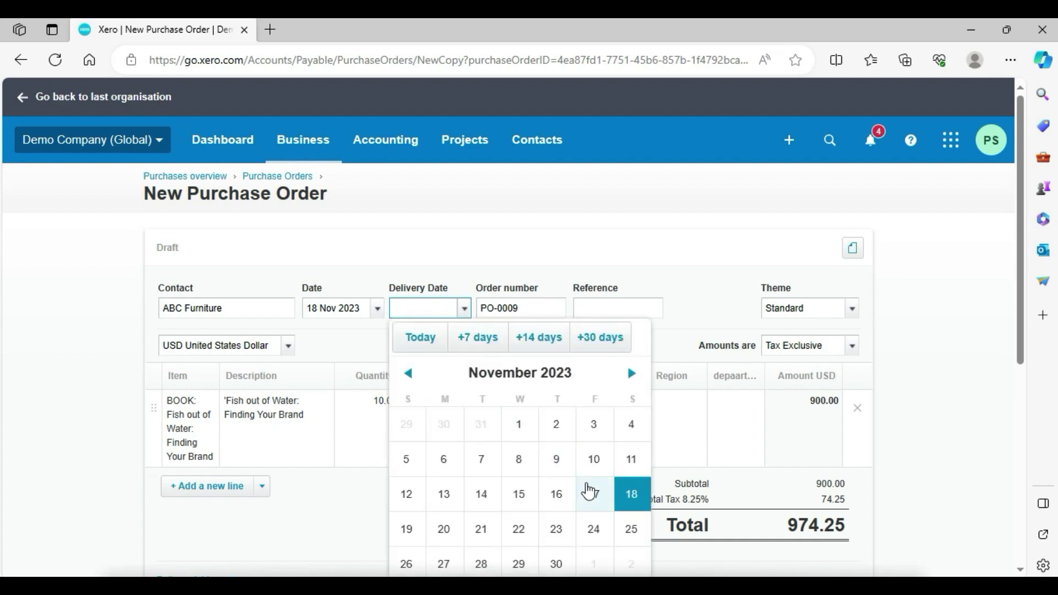
left_click(630, 528)
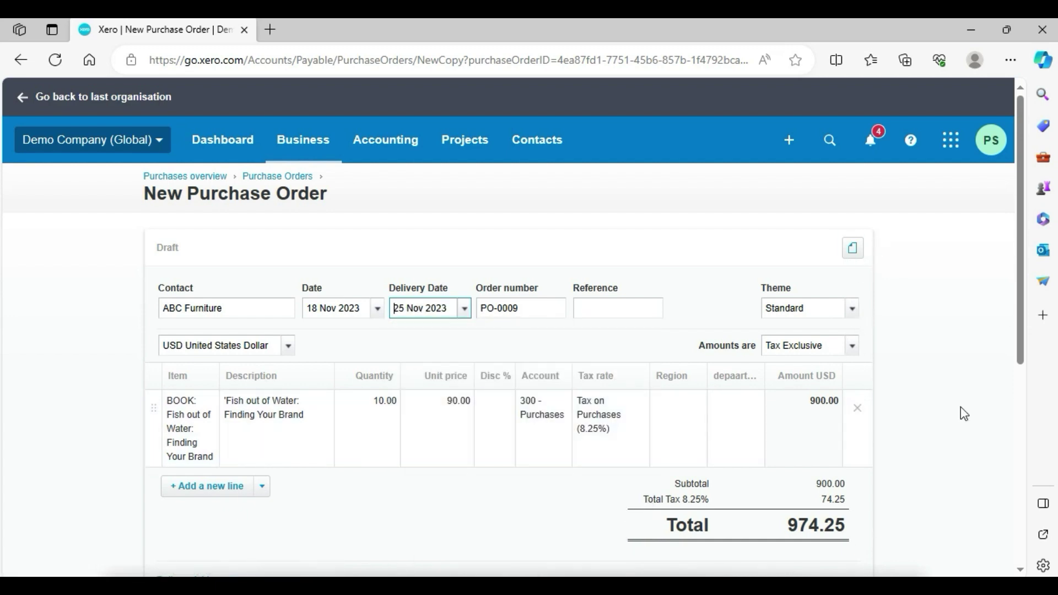
scroll(986, 435, "down", 6)
left_click(732, 406)
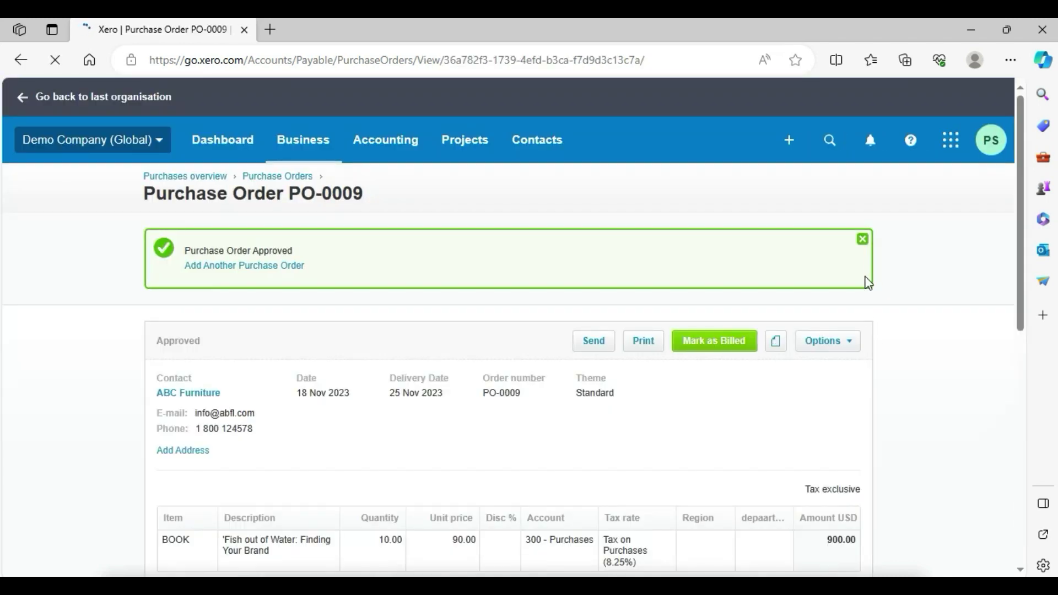
double_click(862, 240)
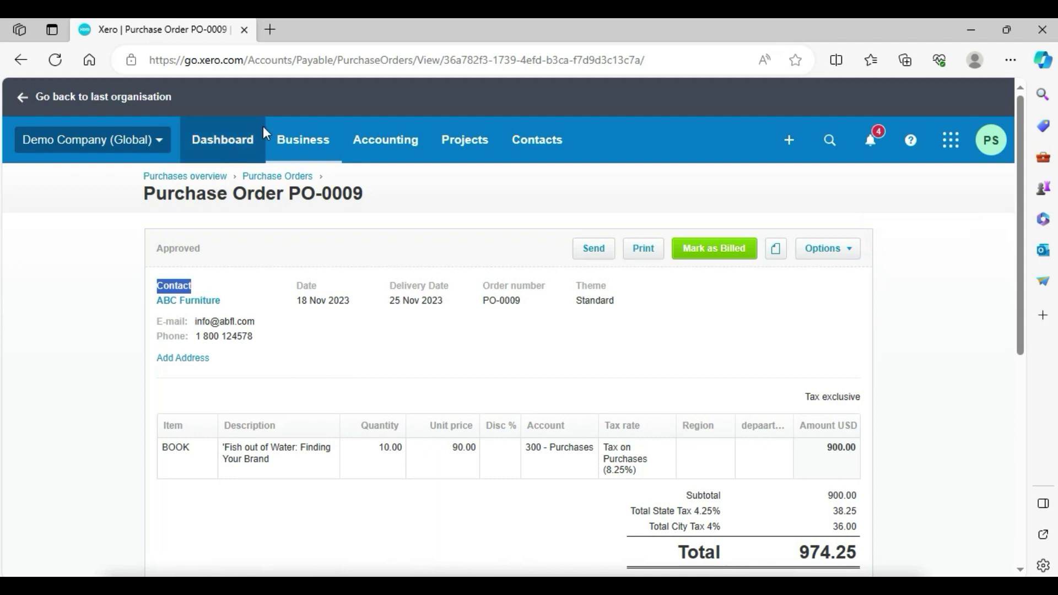
- Go to the Reports area from the Dashboard through Accounting > Reports
left_click(247, 147)
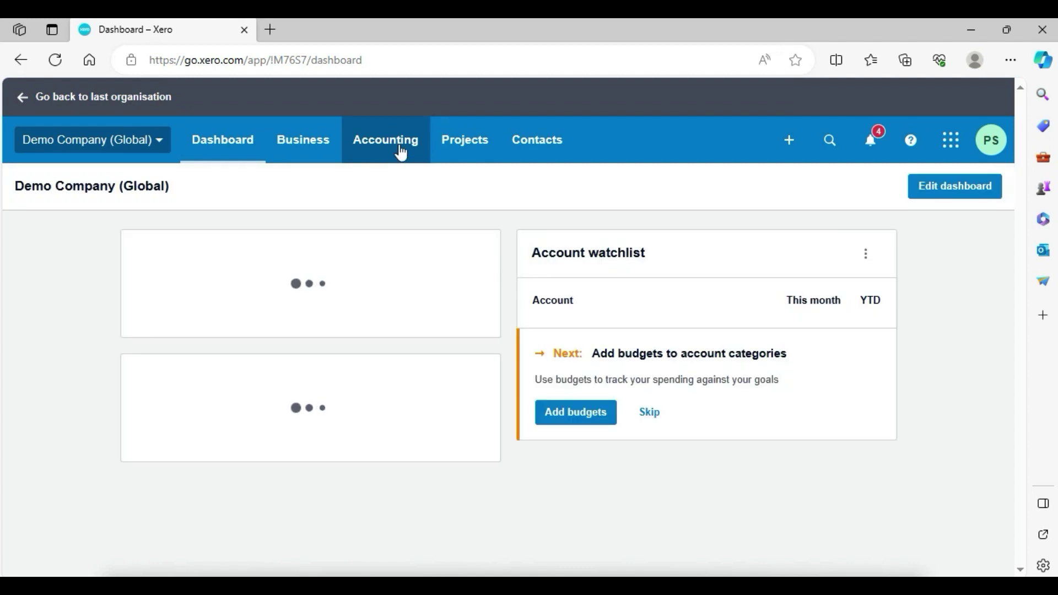
left_click(401, 153)
left_click(406, 231)
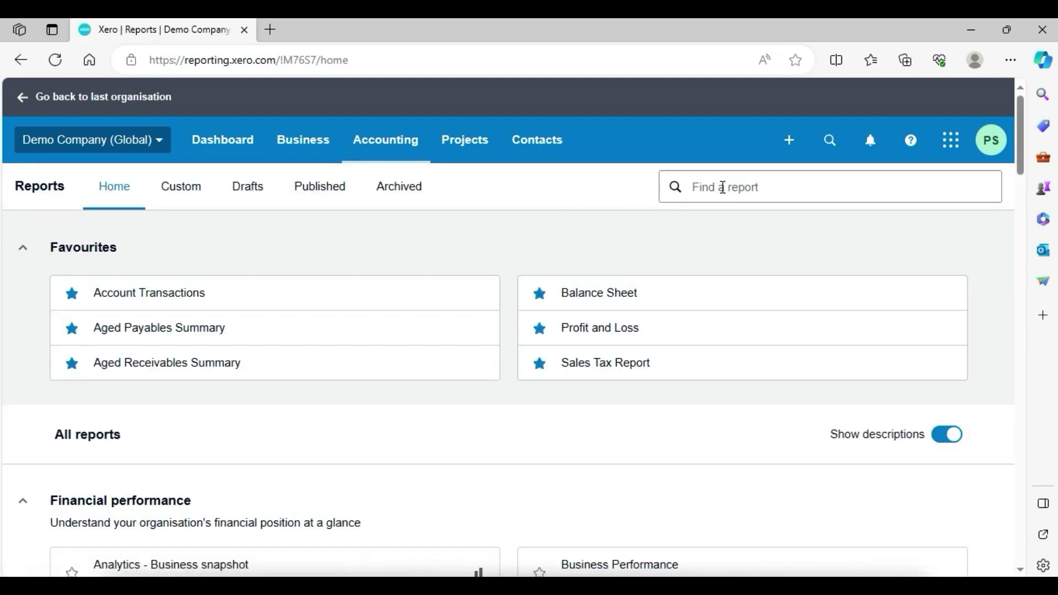
- Search reports for 'purchase order' and open All purchase orders summary
left_click(721, 188)
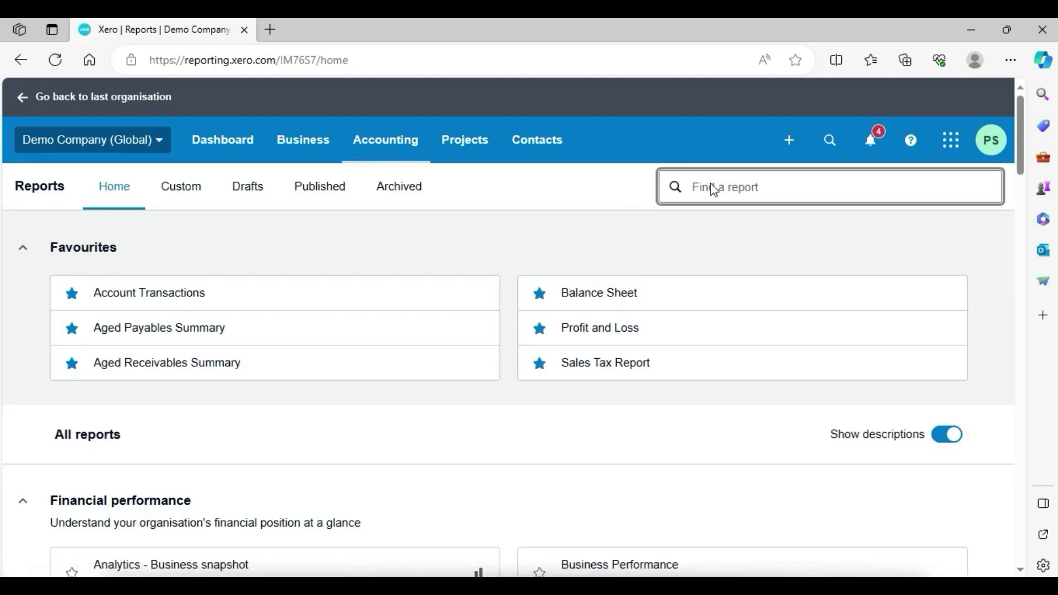
type("purch")
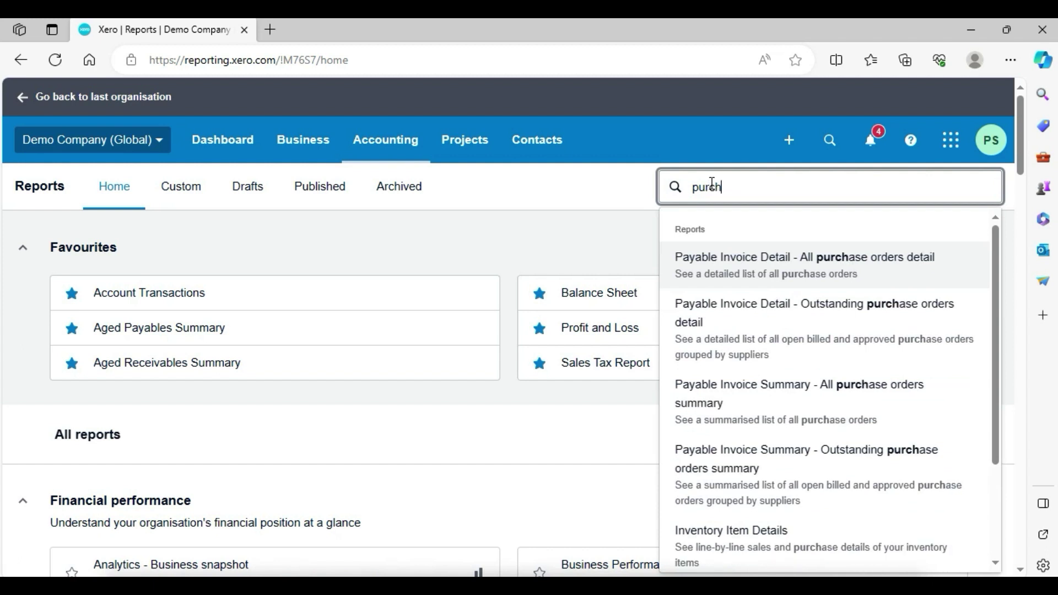
type("ase ordeer")
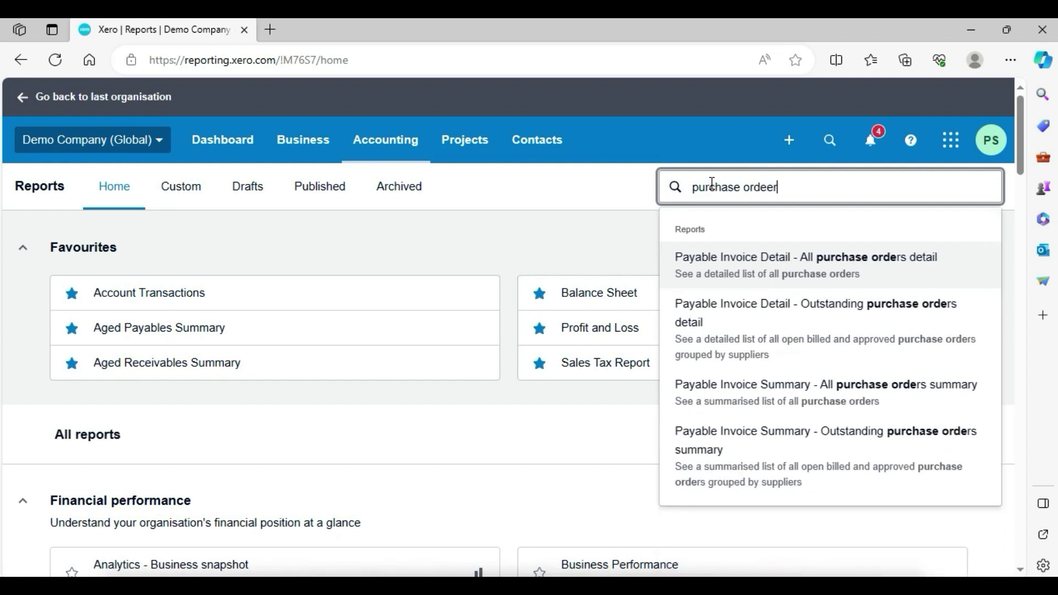
key("BackSpace")
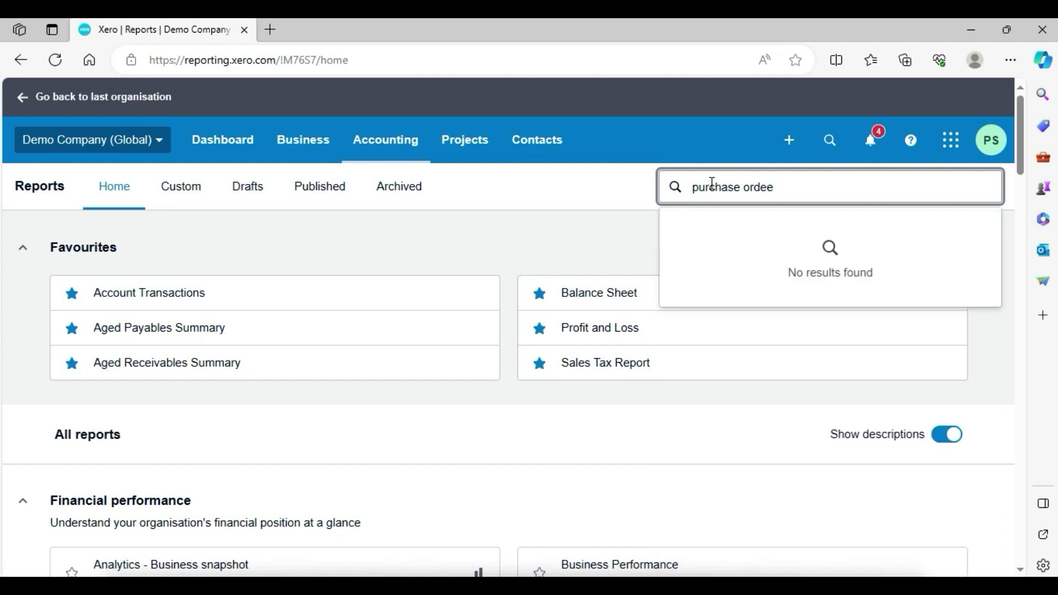
key("BackSpace")
type("r")
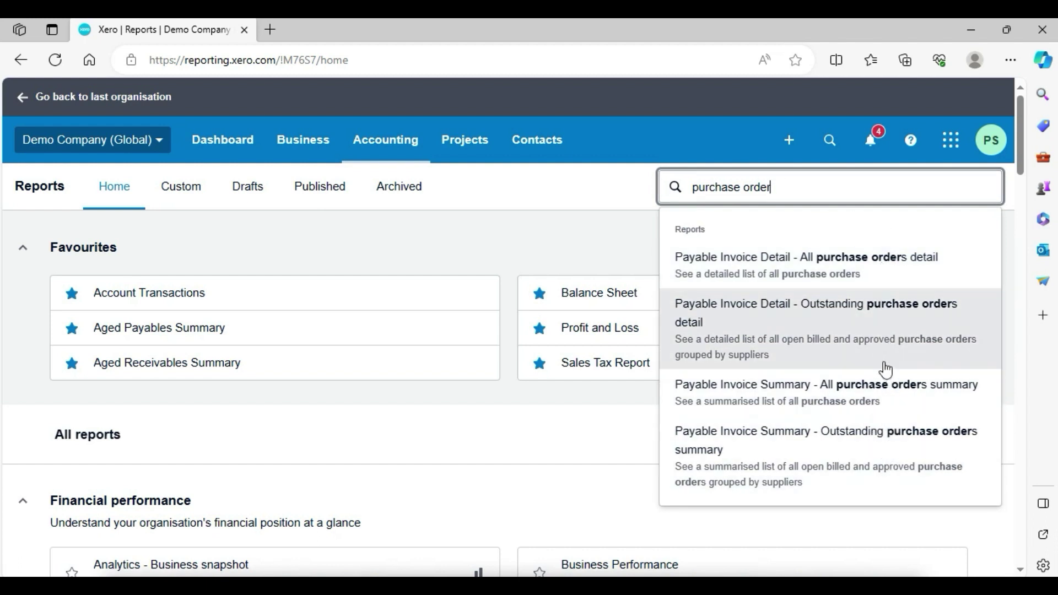
left_click(842, 404)
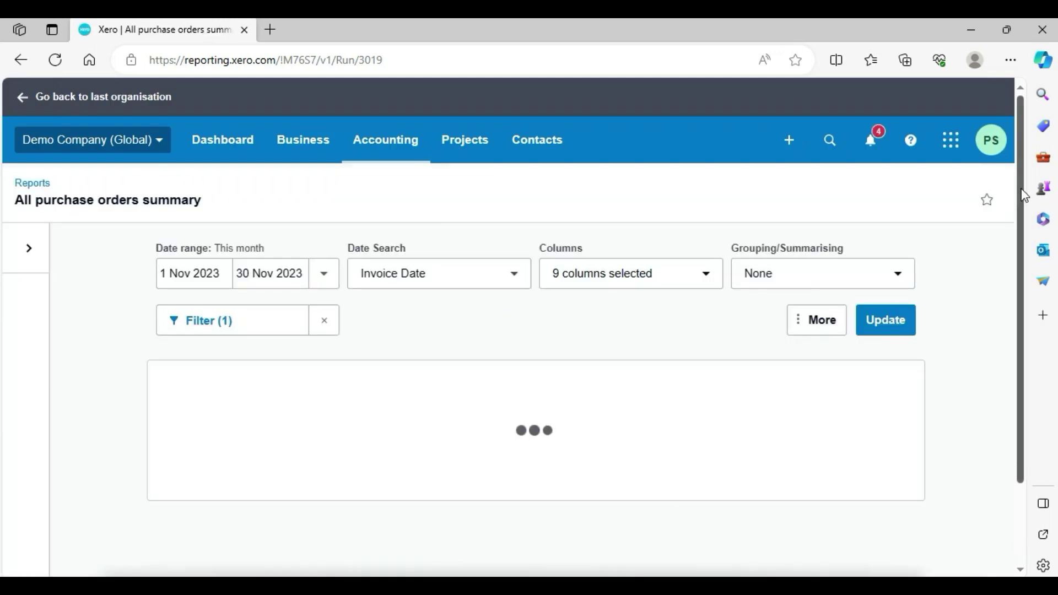
scroll(1022, 195, "down", 3)
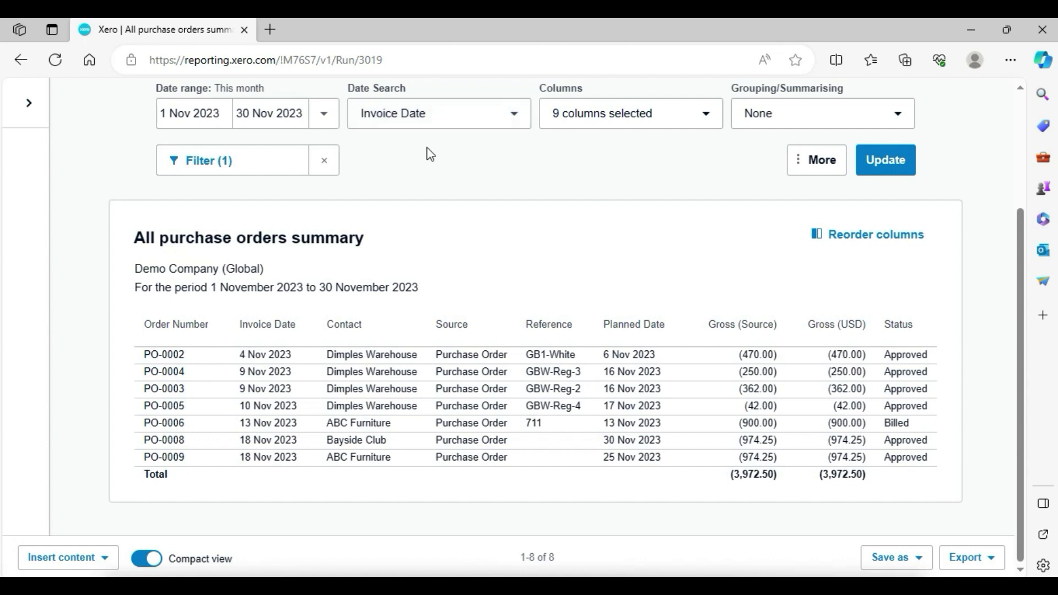
scroll(992, 281, "up", 3)
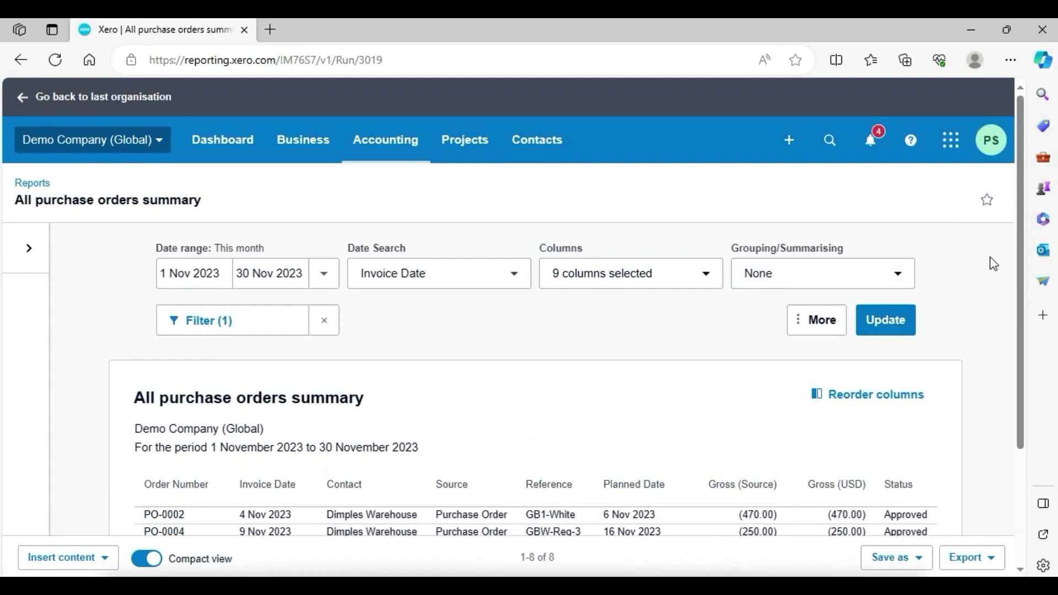
scroll(994, 276, "down", 2)
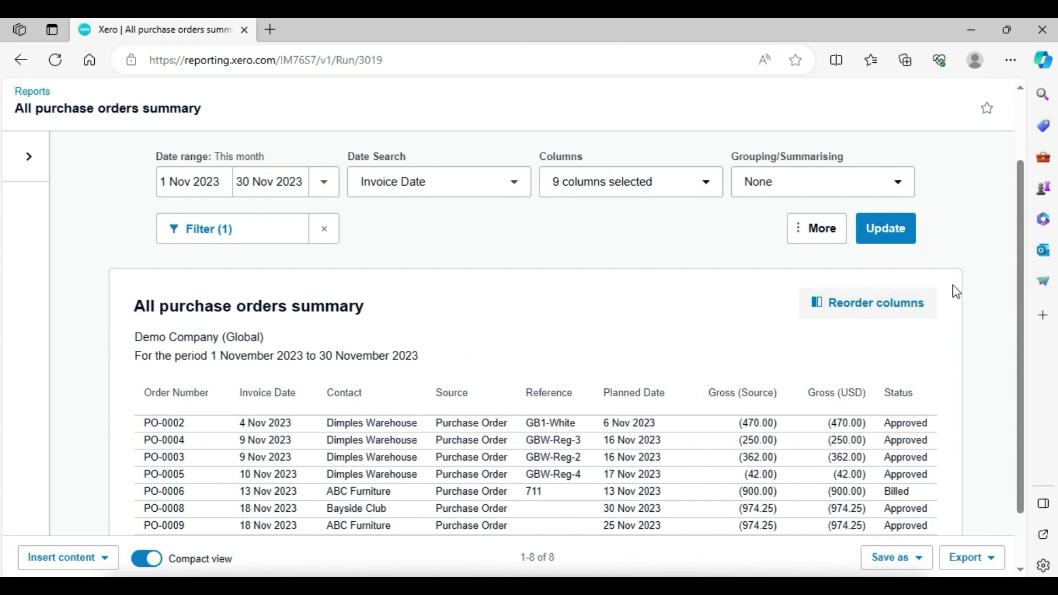
scroll(1006, 370, "down", 2)
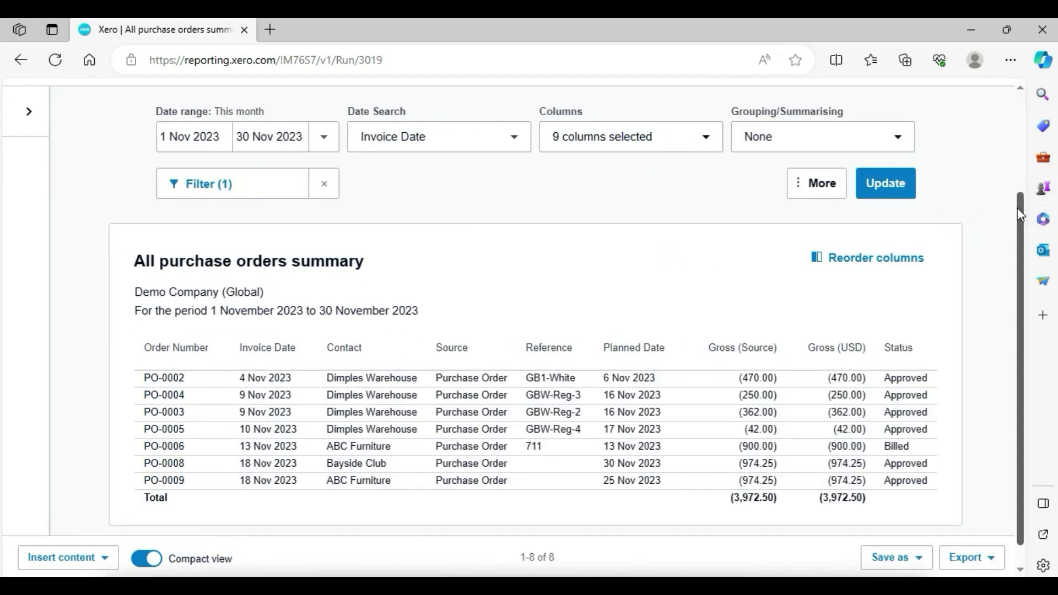
left_click_drag(1019, 215, 1021, 131)
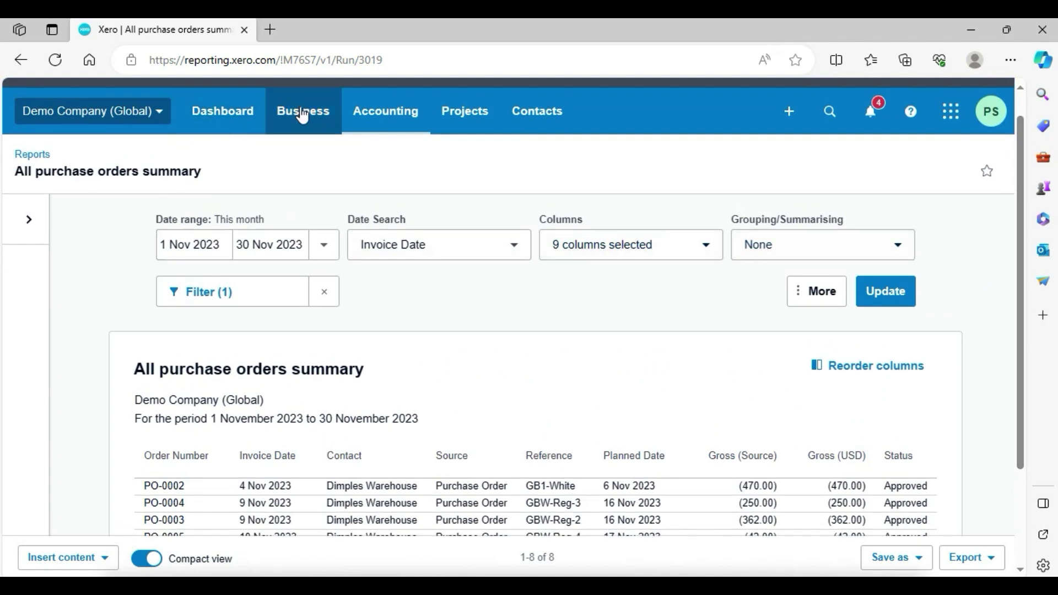
- Leave the report for the Dashboard, visit Accounting > Reports, then return to Dashboard
left_click(224, 112)
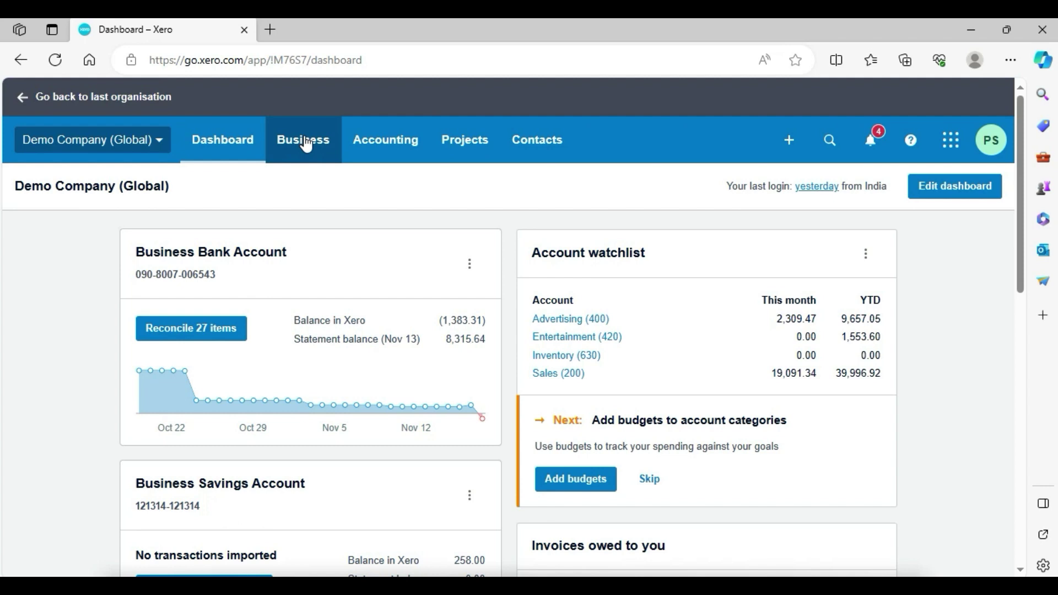
key("Return")
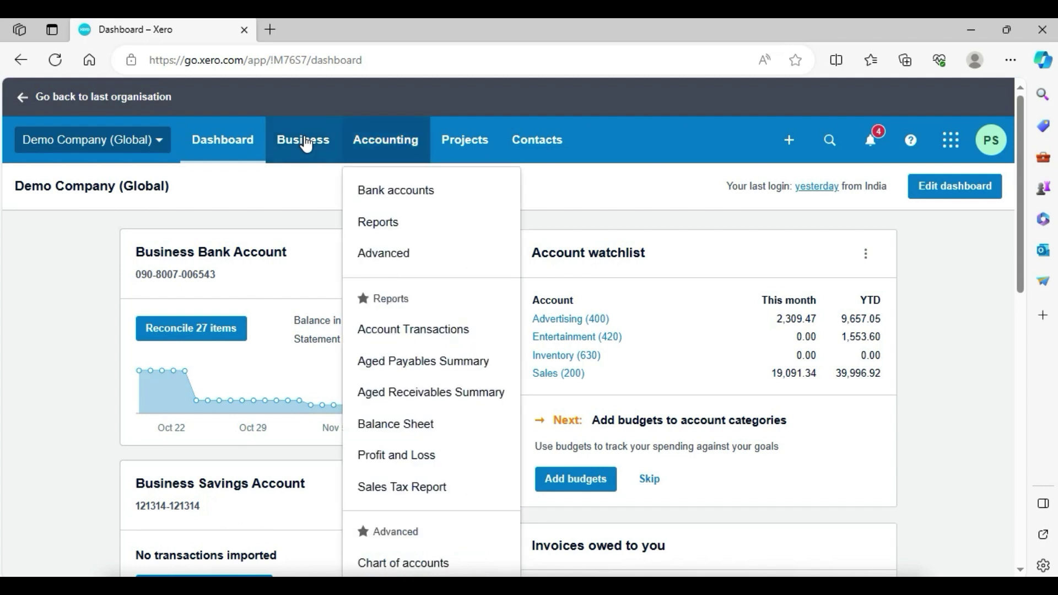
key("Tab")
key("Tab")
key("Return")
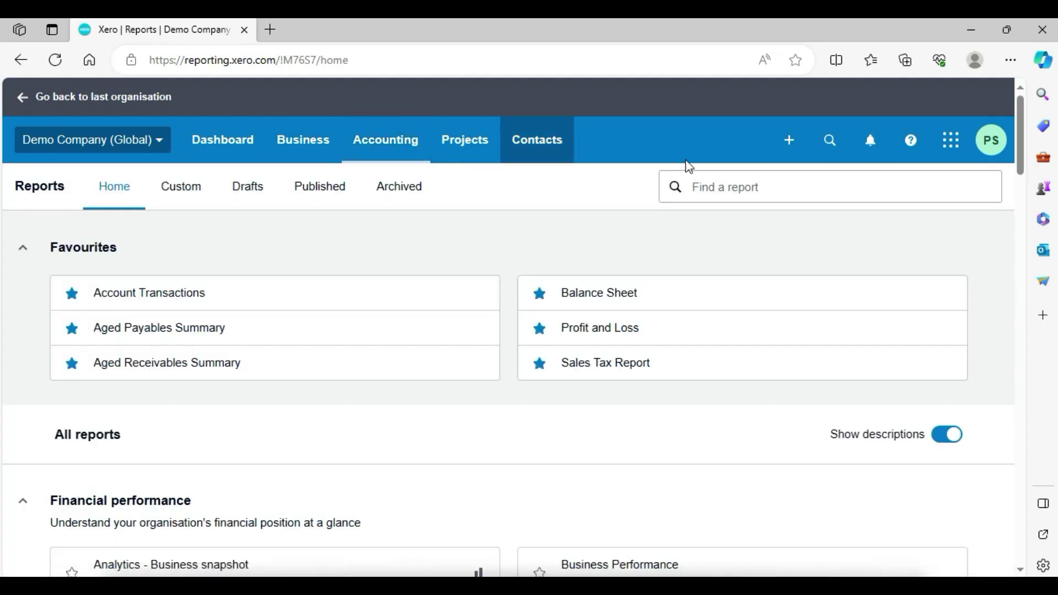
left_click(736, 184)
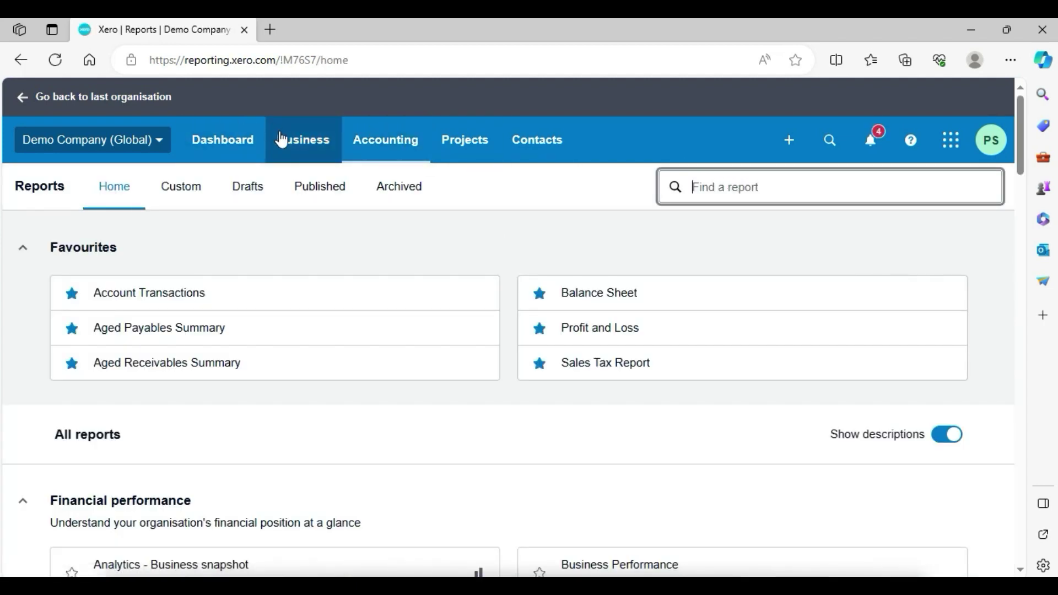
left_click(197, 143)
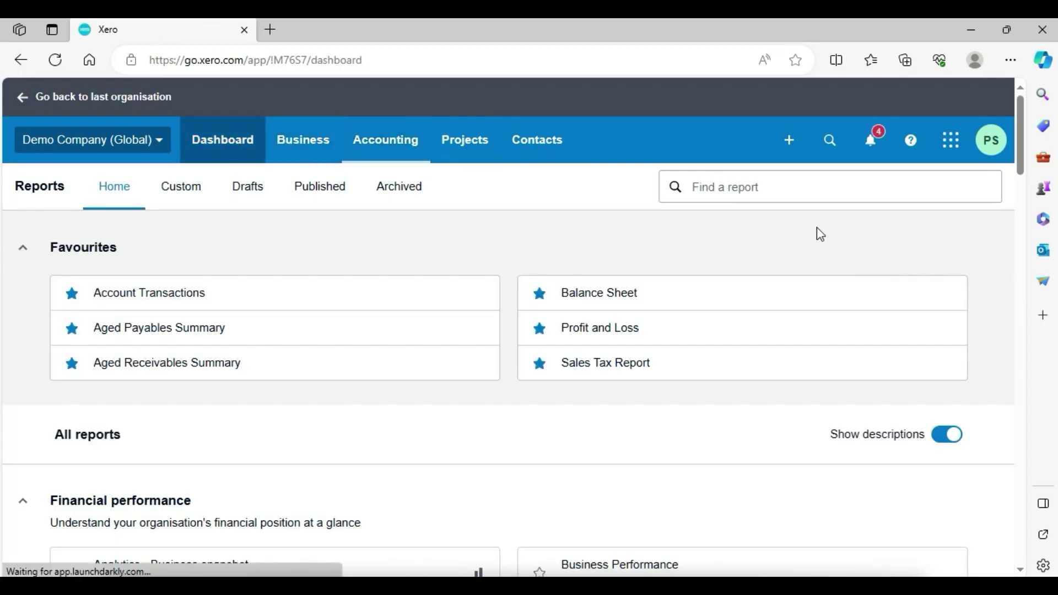